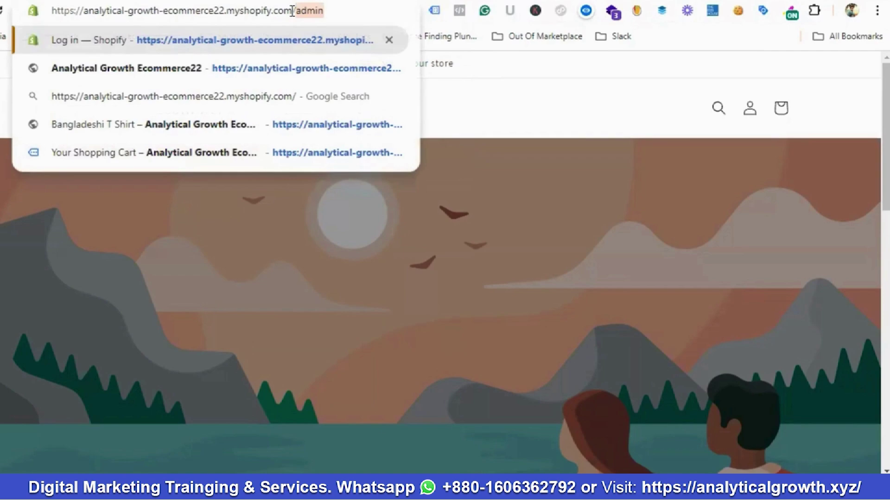
Step: Open the GA4 Ecommerce Tracking custom pixel from the customer events settings of the Shopify store admin
{"action": "key", "text": "Return"}
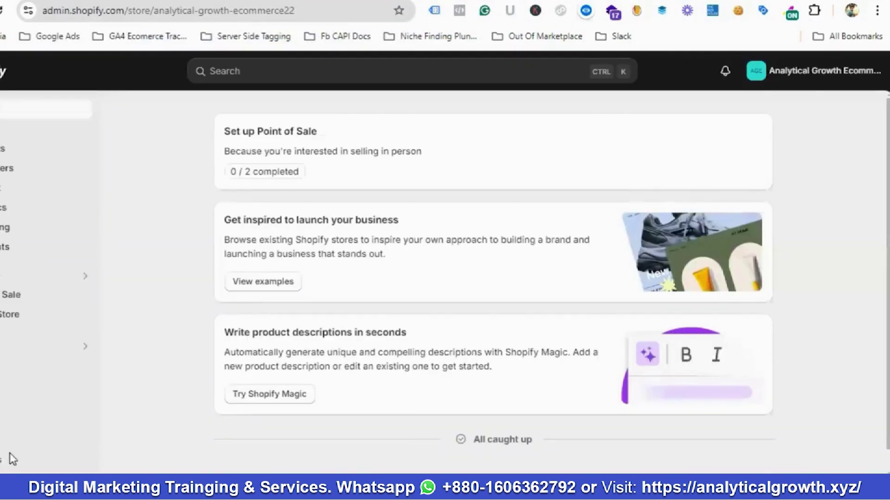
{"action": "left_click", "coordinate": [14, 460]}
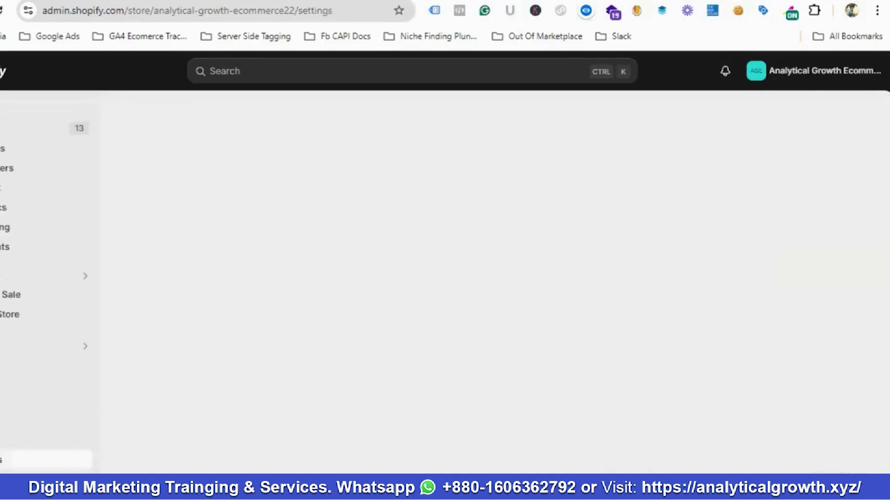
{"action": "scroll", "coordinate": [162, 262], "scroll_direction": "down", "scroll_amount": 2}
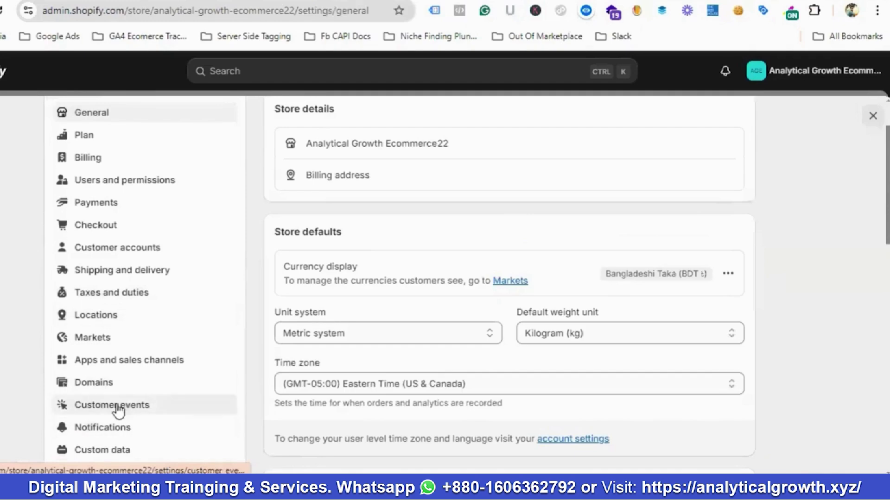
{"action": "left_click", "coordinate": [131, 410]}
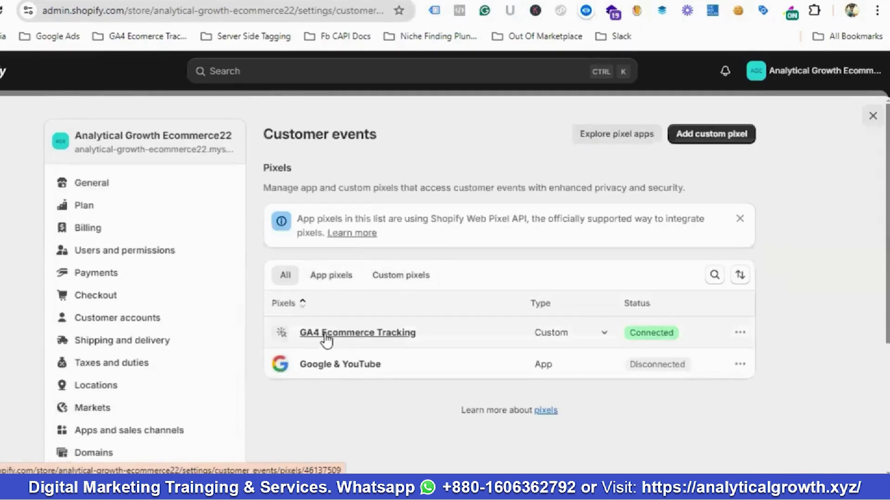
{"action": "left_click", "coordinate": [339, 335]}
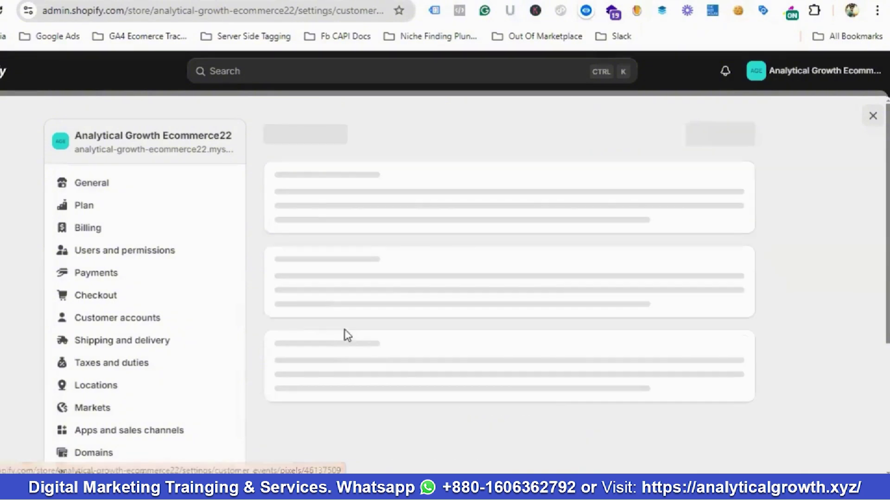
Step: Examine the pixel's data layer code from the GTM container snippet through the page_viewed event, and open the matching data layer document
{"action": "scroll", "coordinate": [436, 241], "scroll_direction": "down", "scroll_amount": 8}
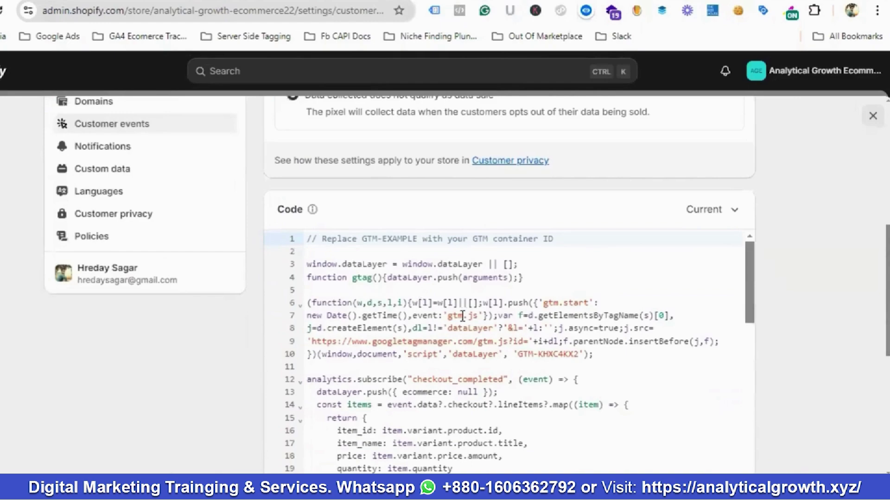
{"action": "scroll", "coordinate": [463, 315], "scroll_direction": "down", "scroll_amount": 15}
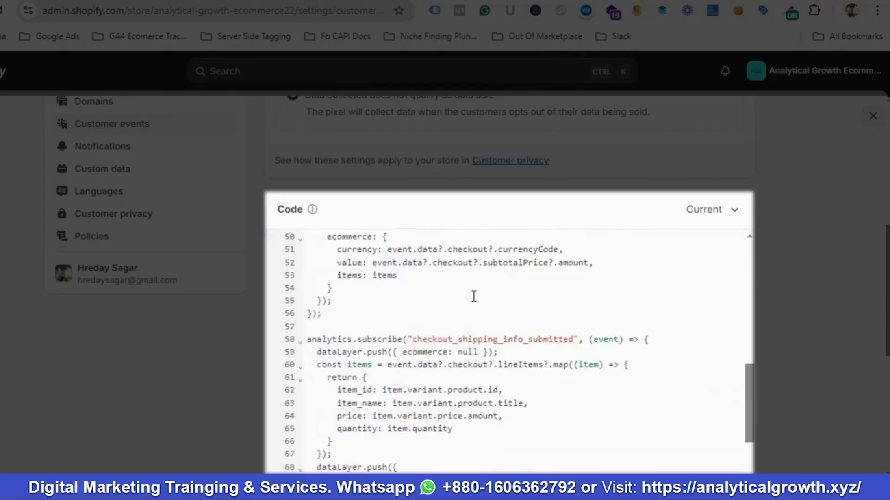
{"action": "scroll", "coordinate": [474, 296], "scroll_direction": "down", "scroll_amount": 20}
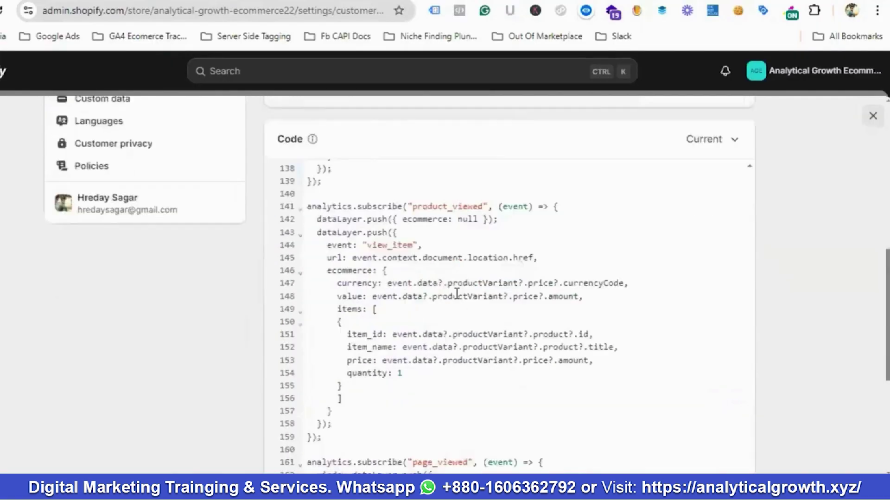
{"action": "scroll", "coordinate": [457, 294], "scroll_direction": "down", "scroll_amount": 3}
{"action": "scroll", "coordinate": [468, 295], "scroll_direction": "up", "scroll_amount": 10}
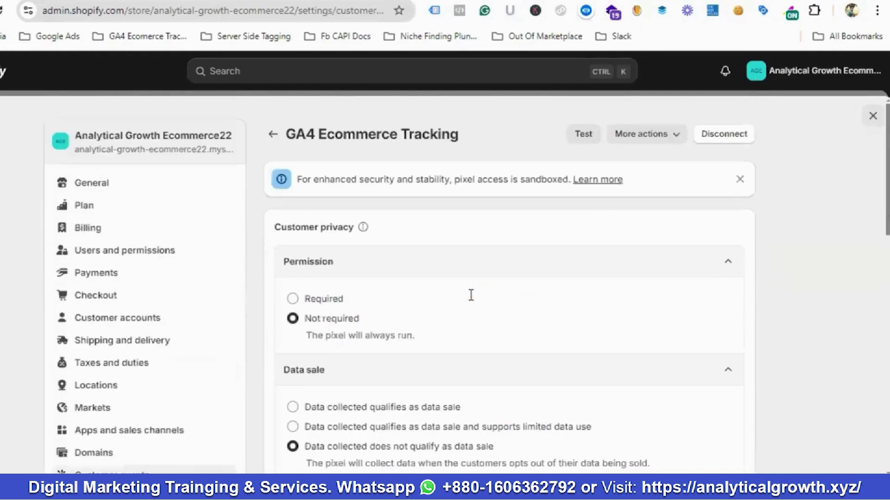
{"action": "scroll", "coordinate": [482, 301], "scroll_direction": "down", "scroll_amount": 10}
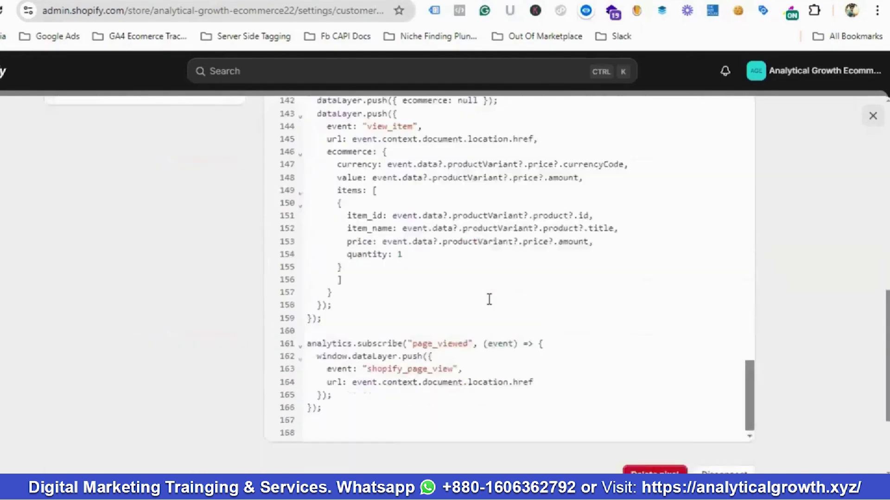
{"action": "scroll", "coordinate": [489, 299], "scroll_direction": "up", "scroll_amount": 20}
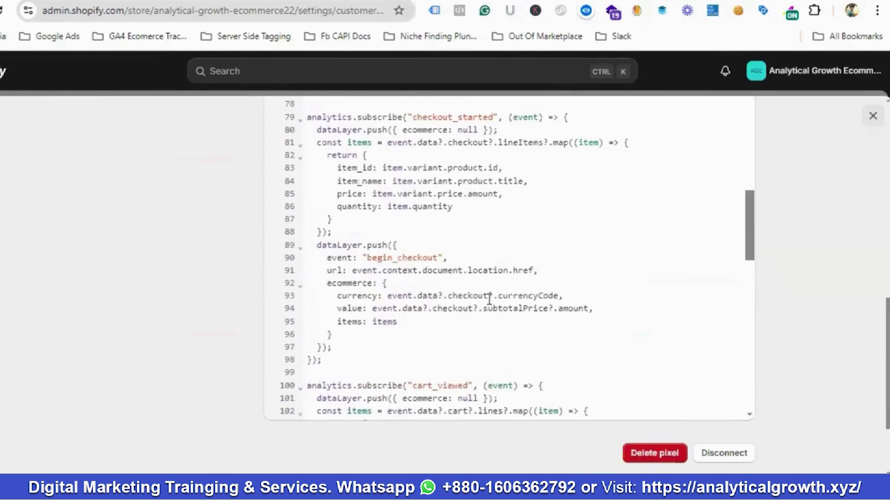
{"action": "scroll", "coordinate": [489, 299], "scroll_direction": "up", "scroll_amount": 1}
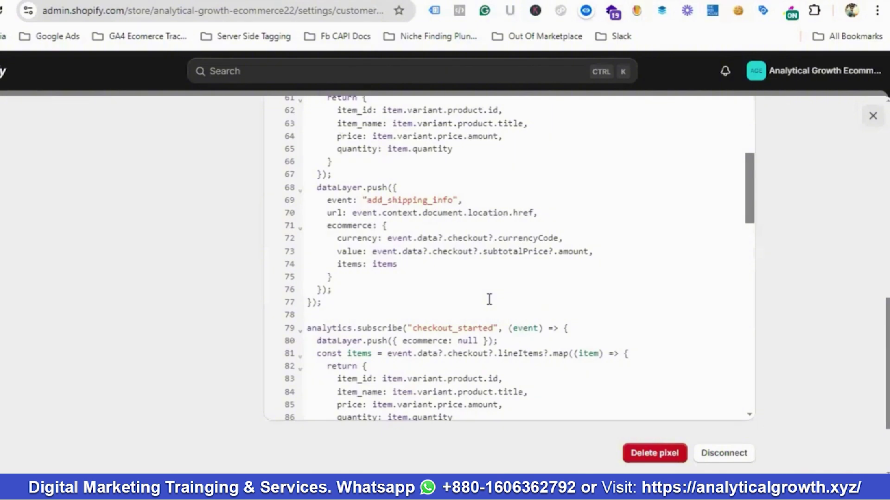
{"action": "scroll", "coordinate": [489, 299], "scroll_direction": "up", "scroll_amount": 15}
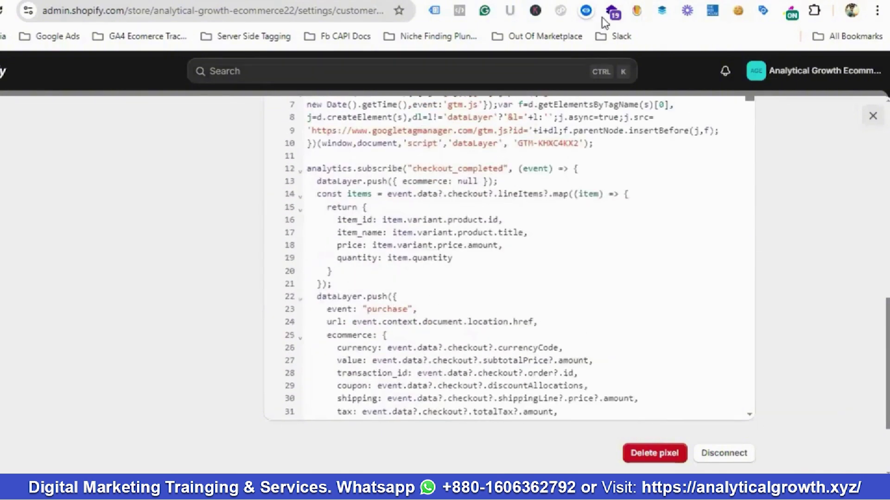
{"action": "left_click", "coordinate": [607, 2]}
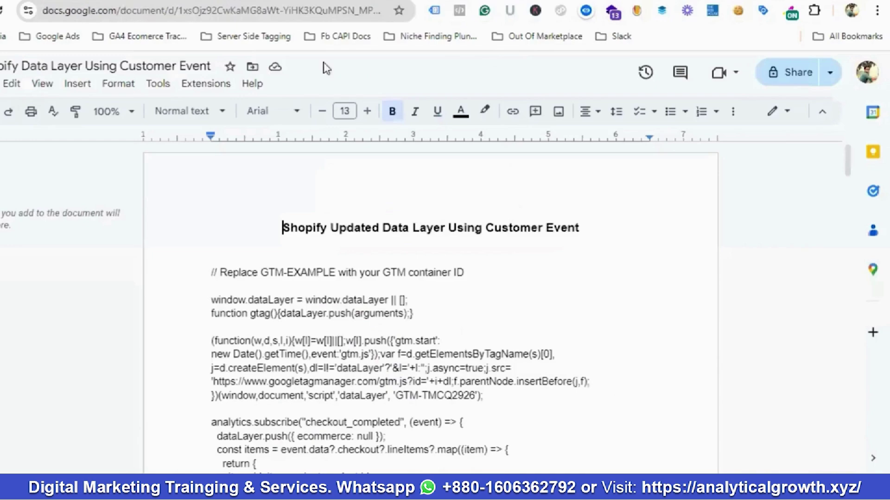
Step: Switch to Google Tag Manager and create a new tag named Conversion Linker in the Analytical Growth Shopify container
{"action": "left_click", "coordinate": [259, 2]}
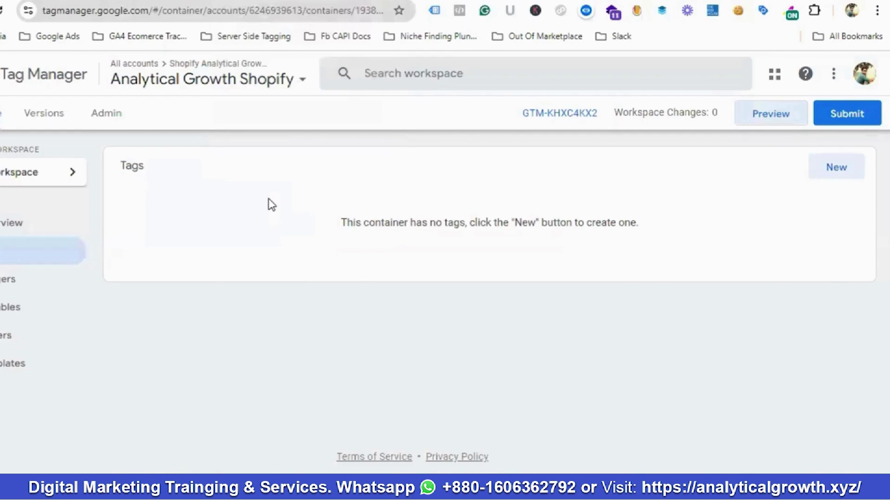
{"action": "left_click", "coordinate": [832, 172]}
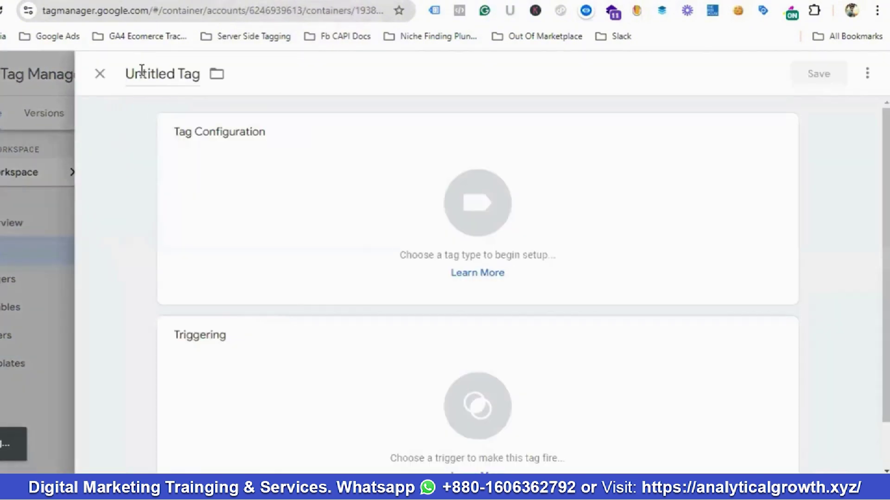
{"action": "left_click", "coordinate": [141, 73]}
{"action": "key", "text": "ctrl+a"}
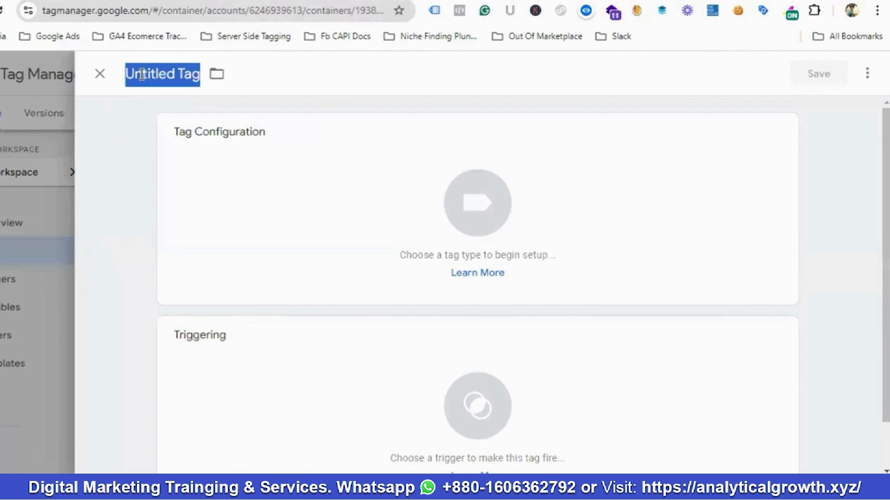
{"action": "key", "text": "BackSpace"}
{"action": "type", "text": "Conversion Linker"}
Step: Set the tag type to the Google Ads Conversion Linker, fire it on All Pages, and save the tag
{"action": "left_click", "coordinate": [477, 206]}
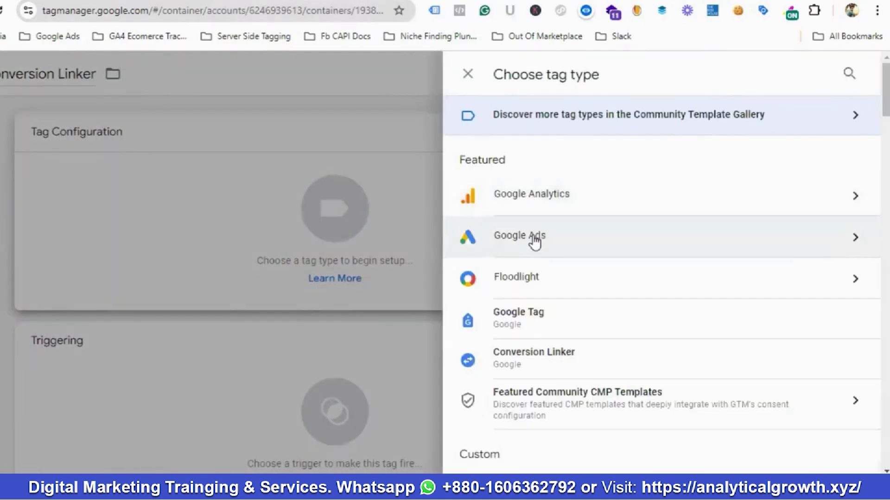
{"action": "left_click", "coordinate": [536, 242]}
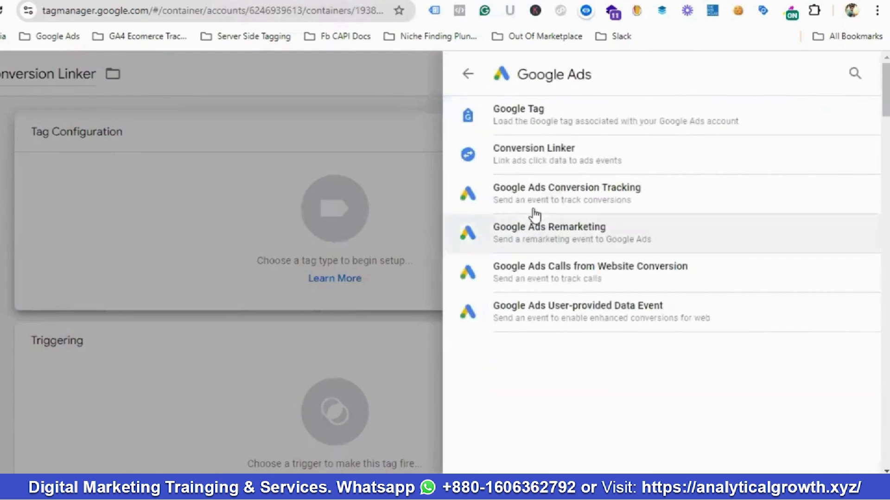
{"action": "left_click", "coordinate": [532, 153]}
{"action": "scroll", "coordinate": [363, 232], "scroll_direction": "down", "scroll_amount": 2}
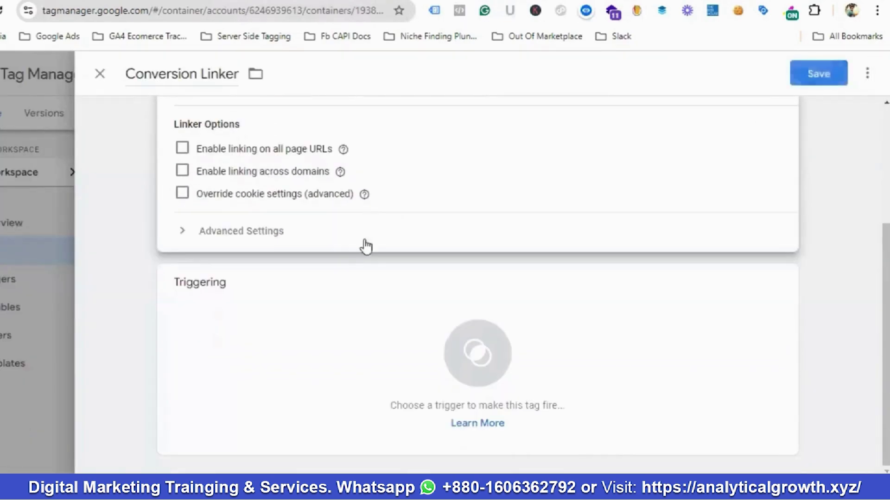
{"action": "left_click", "coordinate": [349, 340]}
{"action": "left_click", "coordinate": [149, 141]}
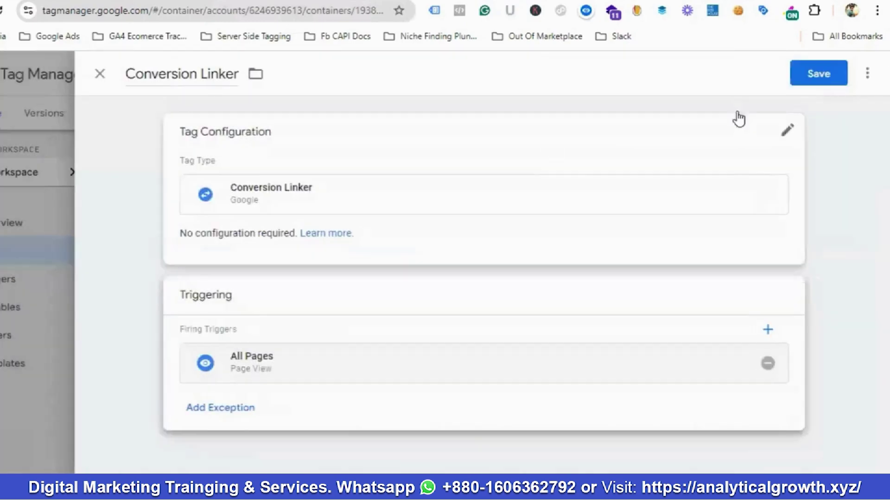
{"action": "left_click", "coordinate": [815, 74]}
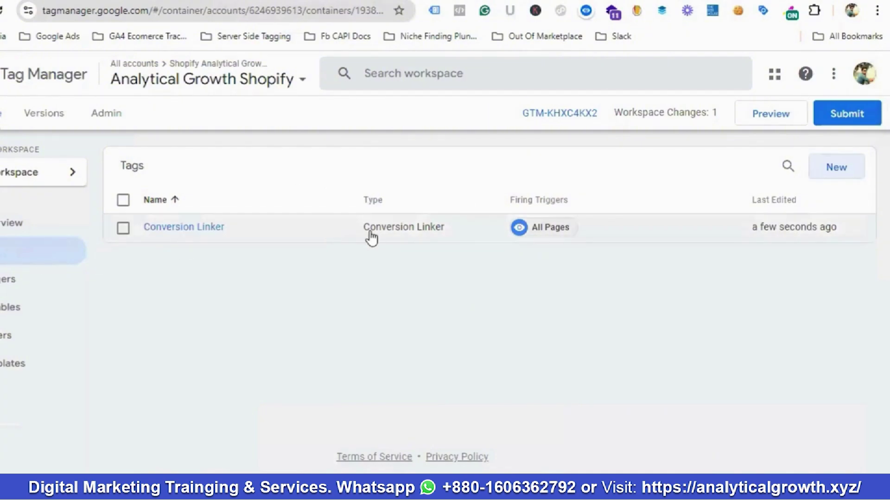
{"action": "left_click", "coordinate": [12, 313]}
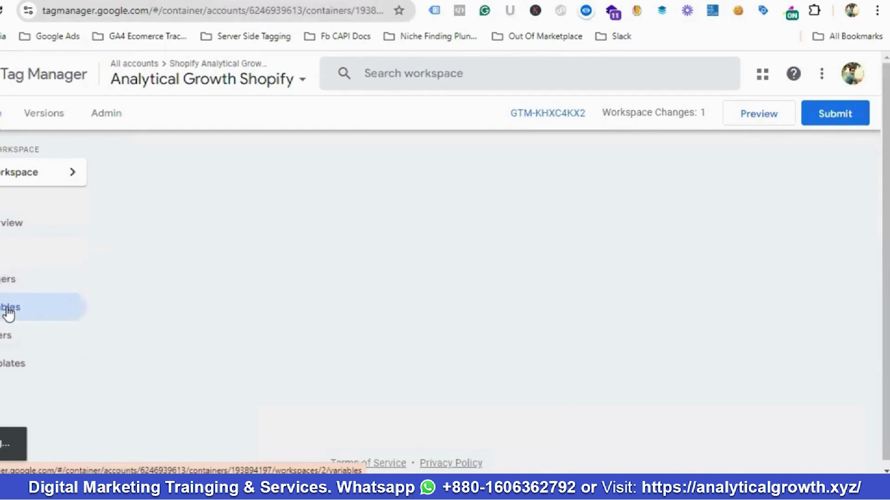
{"action": "scroll", "coordinate": [350, 242], "scroll_direction": "down", "scroll_amount": 2}
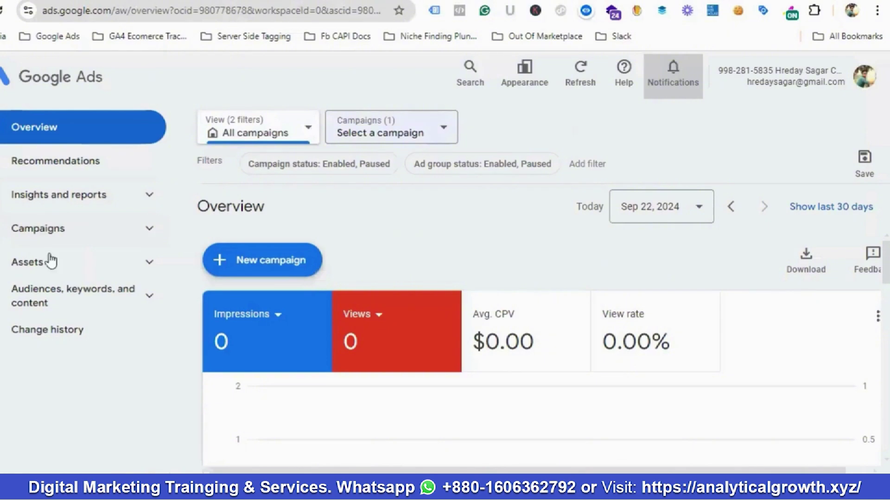
Step: In Google Ads, start a new conversion action from the conversions summary and choose Website as the kind to track
{"action": "mouse_move", "coordinate": [1, 194]}
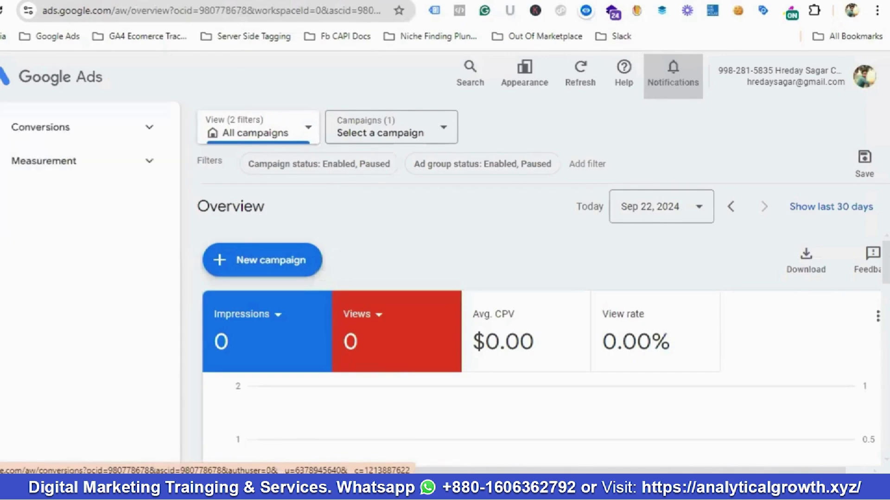
{"action": "left_click", "coordinate": [59, 127]}
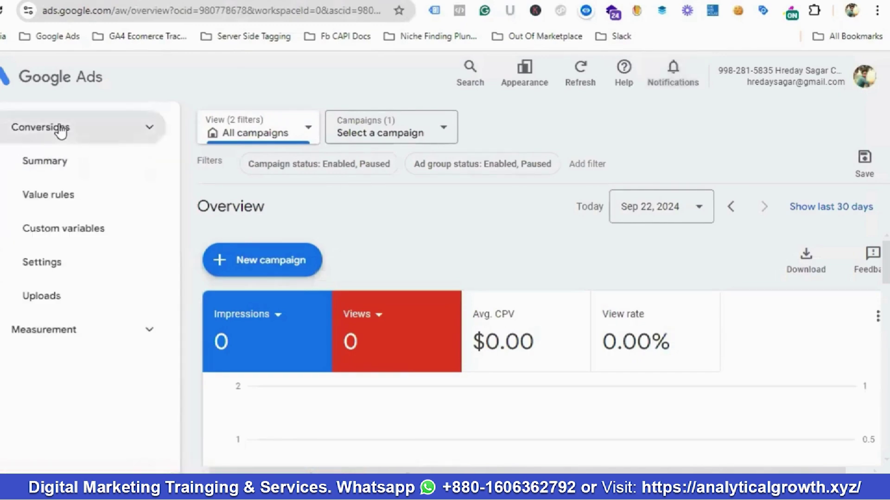
{"action": "left_click", "coordinate": [58, 167]}
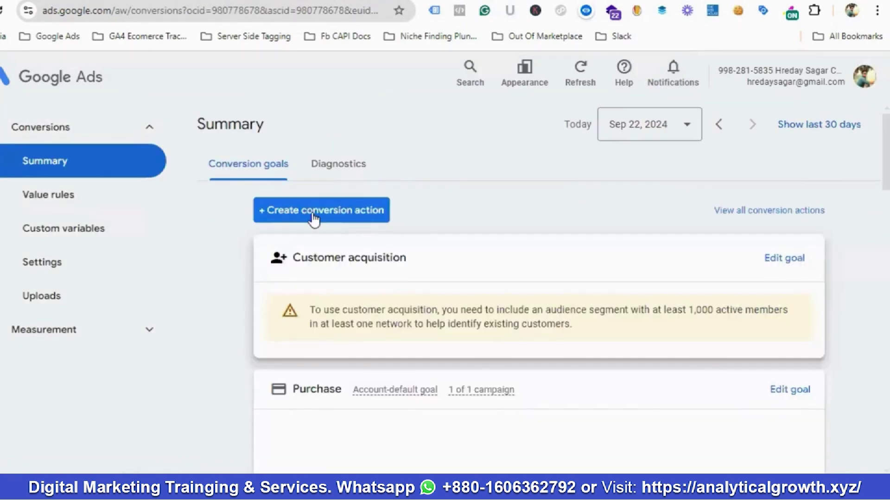
{"action": "left_click", "coordinate": [318, 212]}
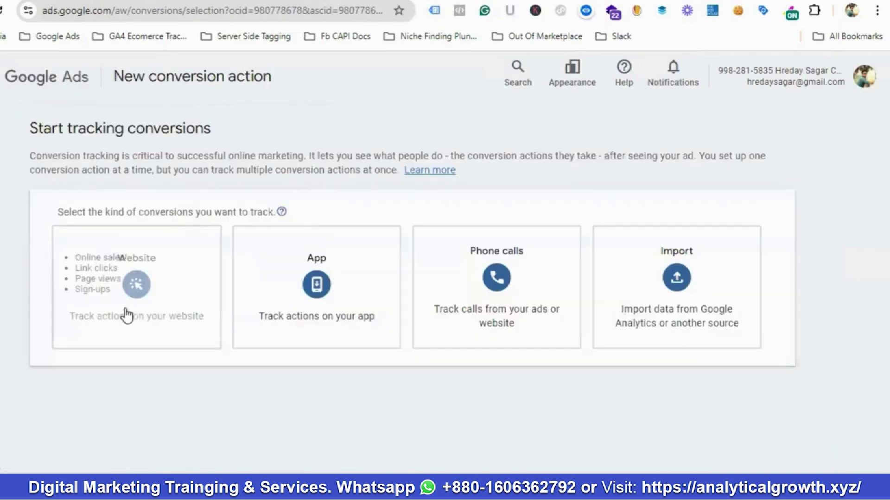
{"action": "left_click", "coordinate": [127, 317]}
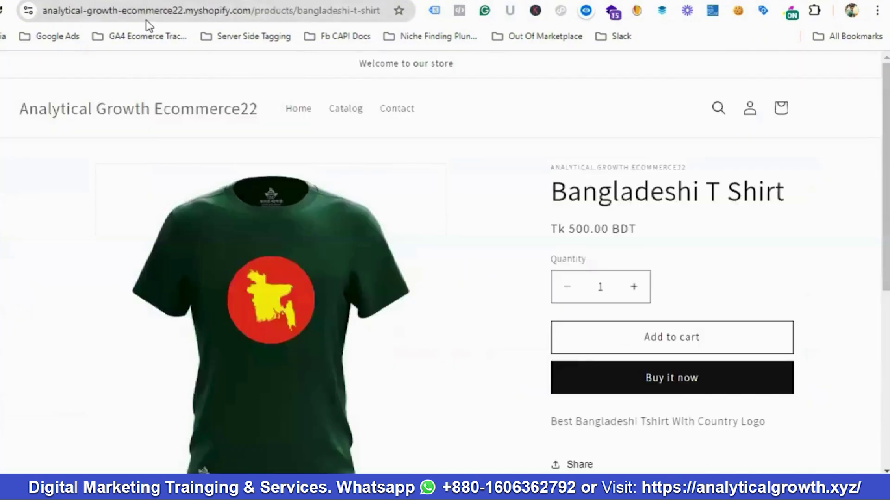
Step: Copy the Bangladeshi T Shirt product page URL from the store, enter it as the website domain, and scan it
{"action": "left_click", "coordinate": [145, 11]}
{"action": "right_click", "coordinate": [146, 11]}
{"action": "left_click", "coordinate": [200, 143]}
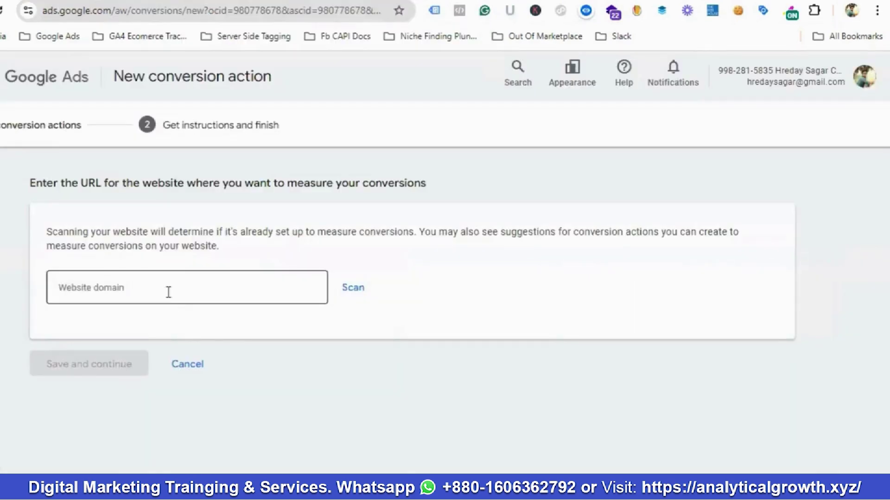
{"action": "left_click", "coordinate": [168, 290]}
{"action": "key", "text": "ctrl+v"}
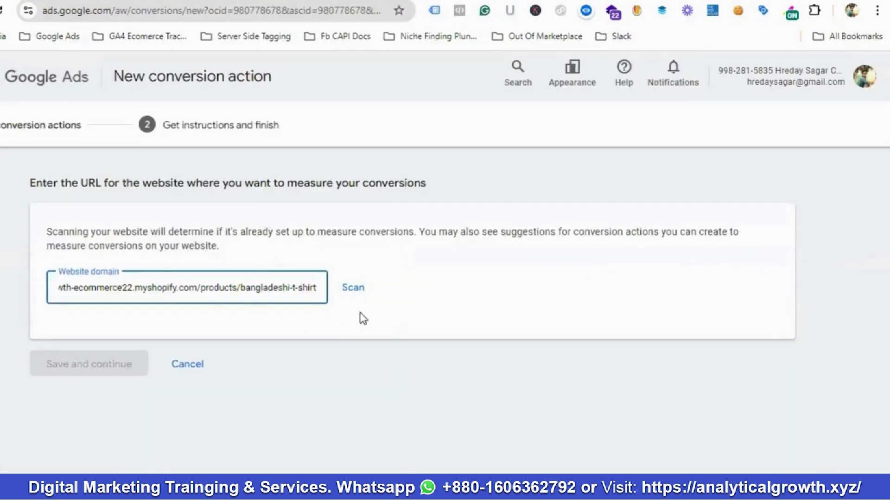
{"action": "left_click", "coordinate": [357, 289]}
Step: Add a conversion action manually using code and set its goal category to Purchase
{"action": "scroll", "coordinate": [361, 295], "scroll_direction": "down", "scroll_amount": 10}
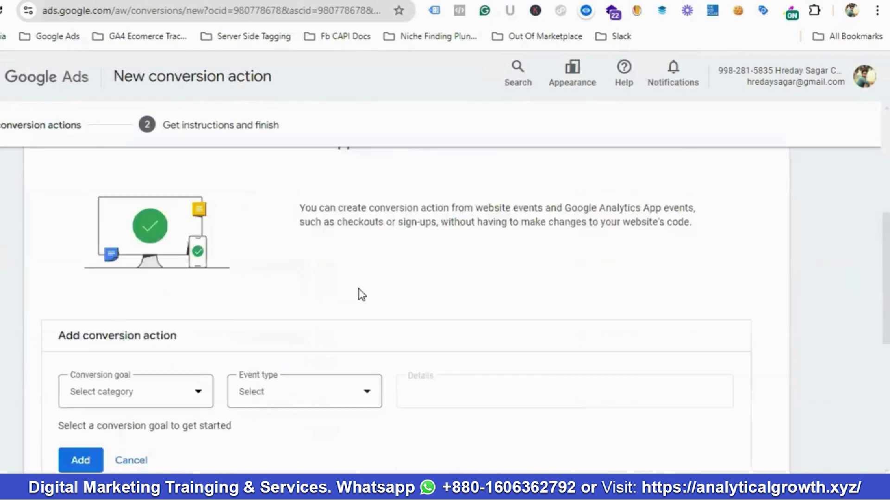
{"action": "scroll", "coordinate": [359, 289], "scroll_direction": "down", "scroll_amount": 3}
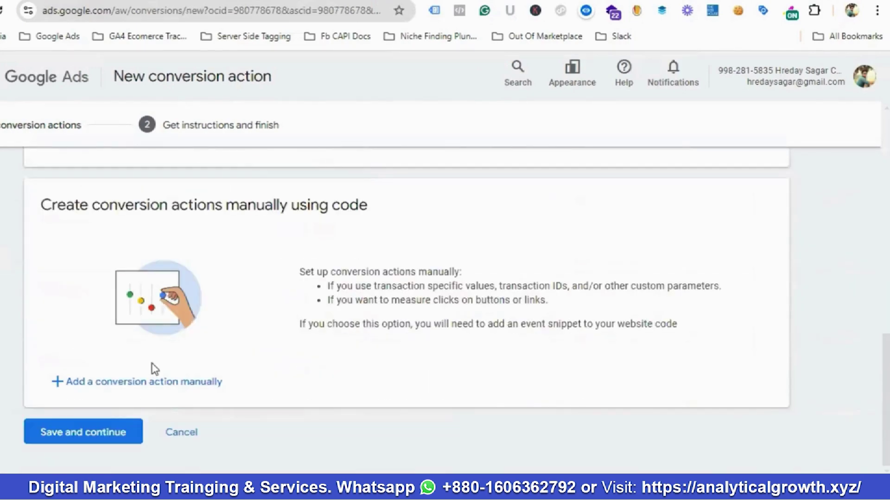
{"action": "left_click", "coordinate": [124, 383]}
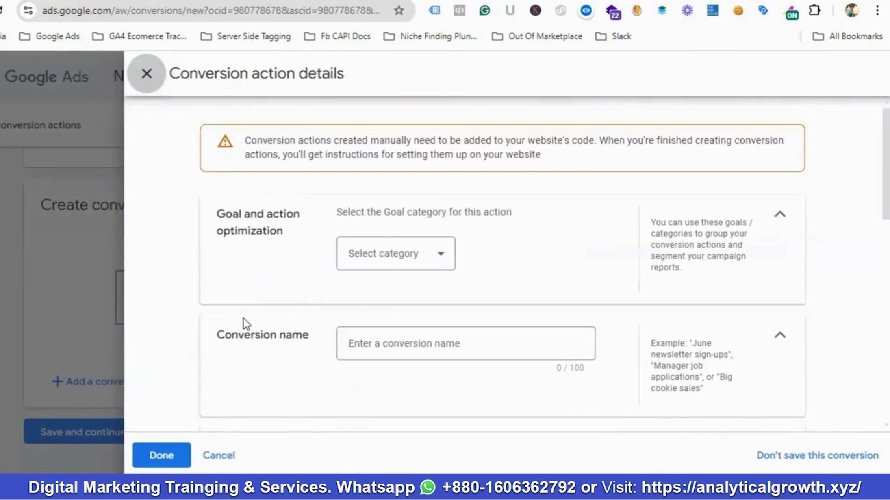
{"action": "left_click", "coordinate": [394, 258]}
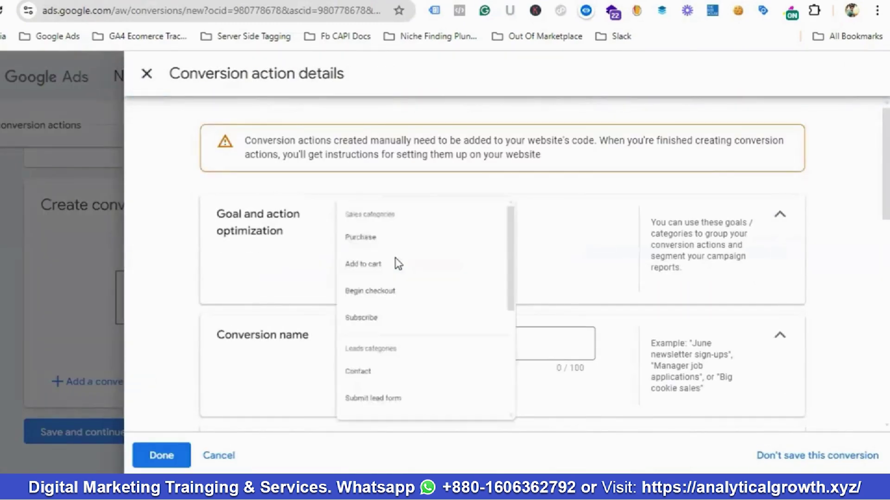
{"action": "scroll", "coordinate": [401, 292], "scroll_direction": "down", "scroll_amount": 1}
{"action": "scroll", "coordinate": [401, 295], "scroll_direction": "down", "scroll_amount": 5}
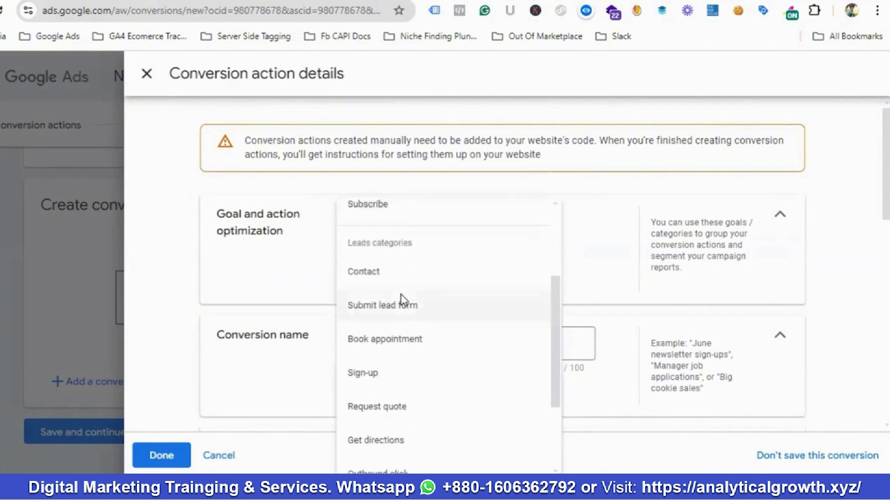
{"action": "scroll", "coordinate": [404, 300], "scroll_direction": "up", "scroll_amount": 5}
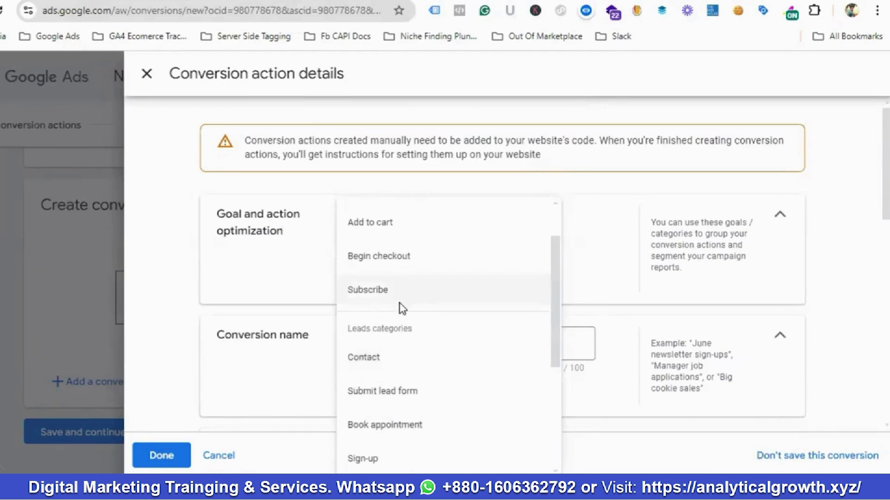
{"action": "scroll", "coordinate": [400, 302], "scroll_direction": "up", "scroll_amount": 1}
{"action": "left_click", "coordinate": [374, 249]}
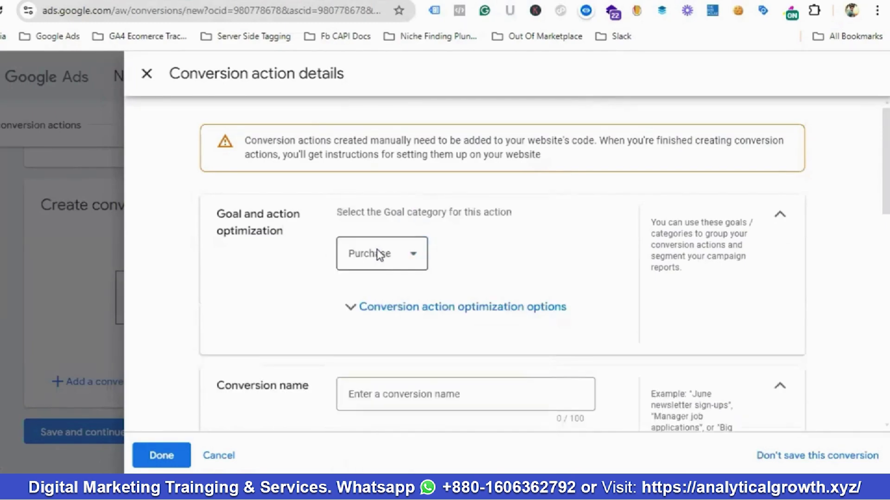
Step: Name the conversion action Google Ads Conversion - Purchase
{"action": "scroll", "coordinate": [378, 255], "scroll_direction": "down", "scroll_amount": 2}
{"action": "left_click", "coordinate": [370, 324]}
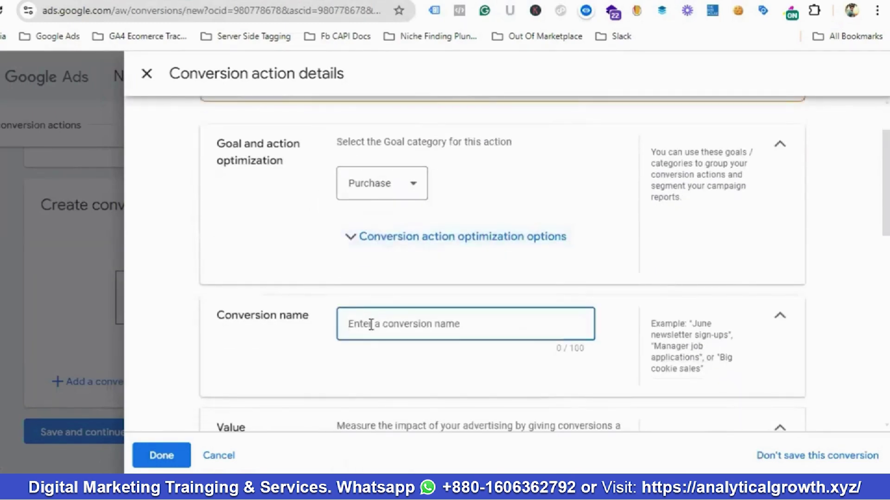
{"action": "type", "text": "Google Ads Conversion - Purchas"}
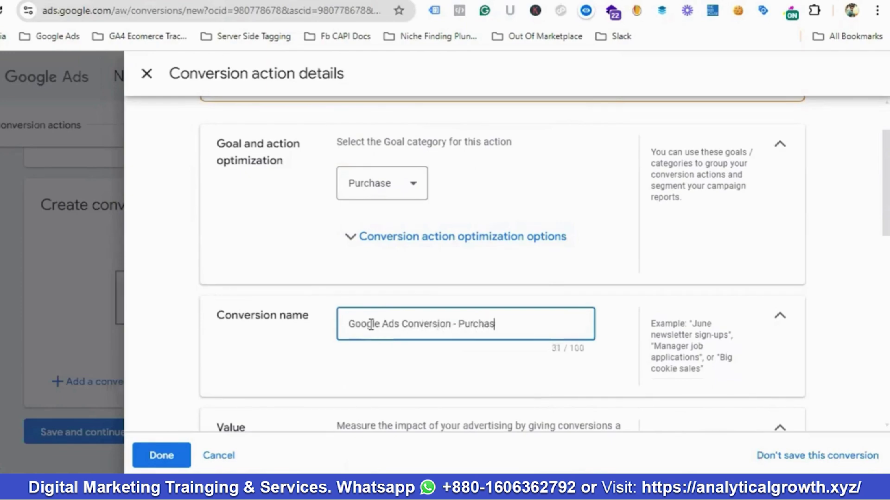
{"action": "type", "text": "e"}
Step: Keep the default value and count settings and set the click-through conversion window to 90 days
{"action": "scroll", "coordinate": [374, 323], "scroll_direction": "down", "scroll_amount": 5}
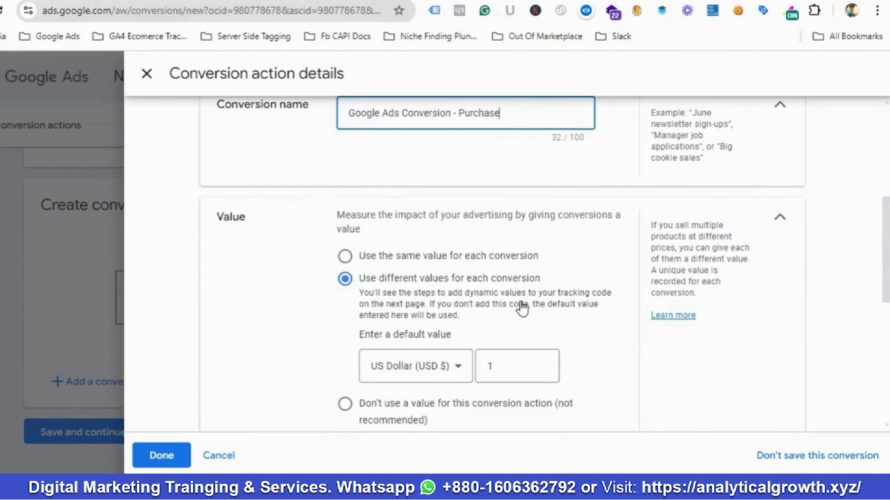
{"action": "scroll", "coordinate": [463, 324], "scroll_direction": "down", "scroll_amount": 3}
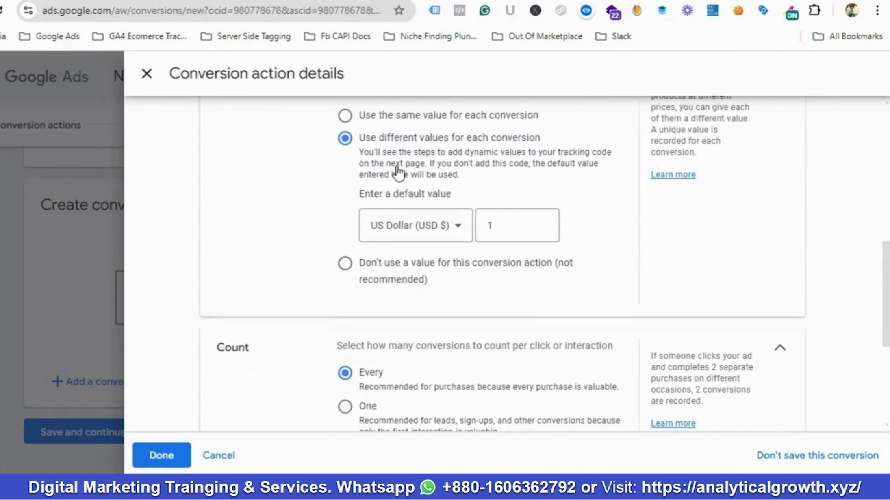
{"action": "scroll", "coordinate": [398, 174], "scroll_direction": "down", "scroll_amount": 3}
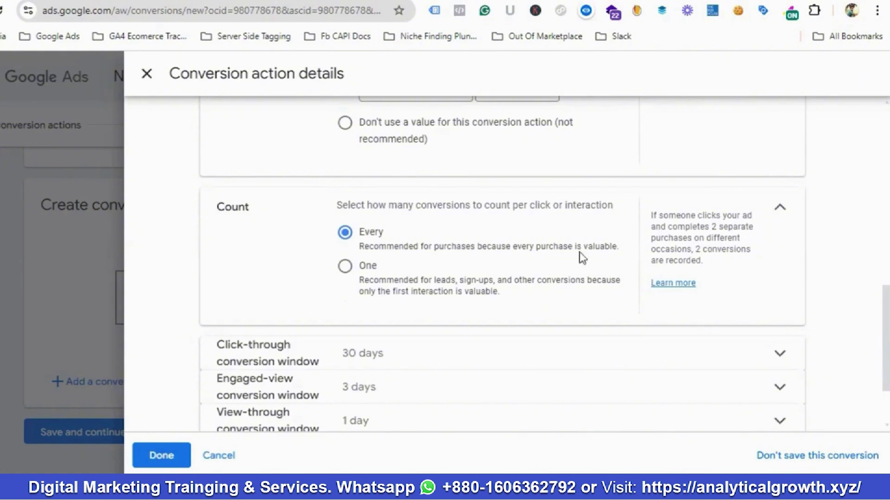
{"action": "scroll", "coordinate": [401, 276], "scroll_direction": "down", "scroll_amount": 2}
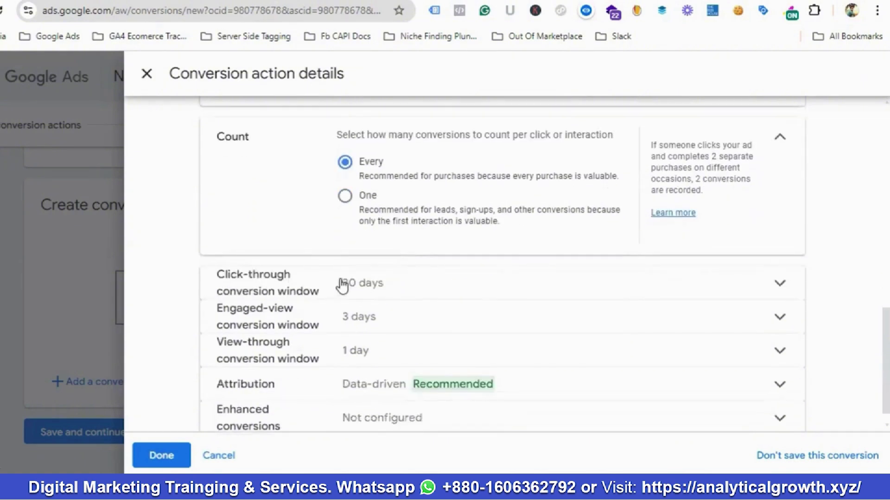
{"action": "left_click", "coordinate": [377, 290]}
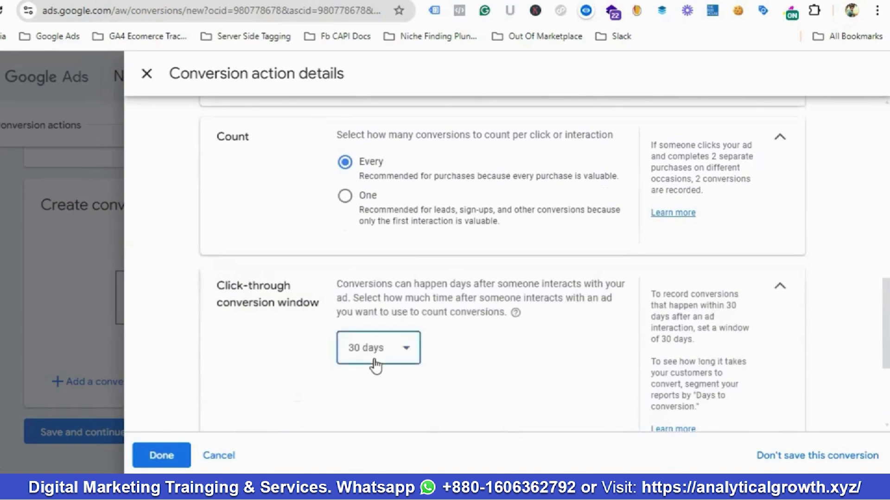
{"action": "left_click", "coordinate": [373, 360]}
{"action": "left_click", "coordinate": [360, 145]}
{"action": "scroll", "coordinate": [376, 239], "scroll_direction": "down", "scroll_amount": 3}
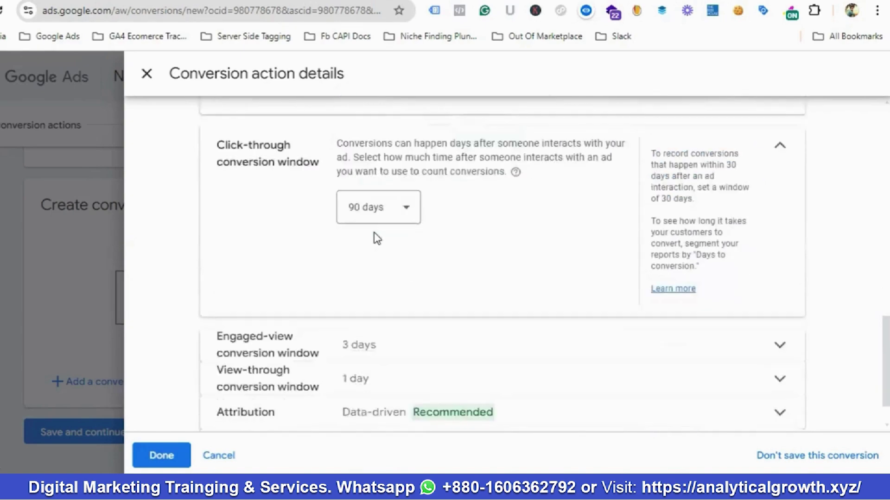
Step: Set both the engaged-view and the view-through conversion windows to 30 days
{"action": "left_click", "coordinate": [369, 344]}
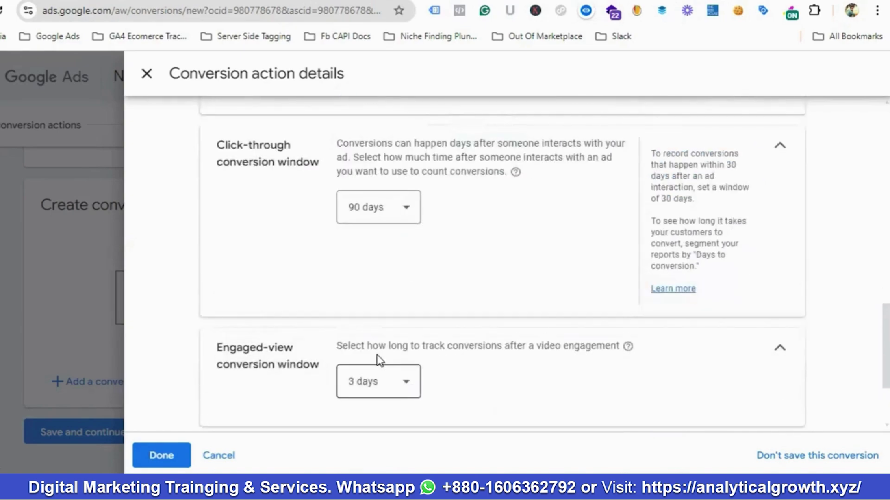
{"action": "left_click", "coordinate": [378, 364]}
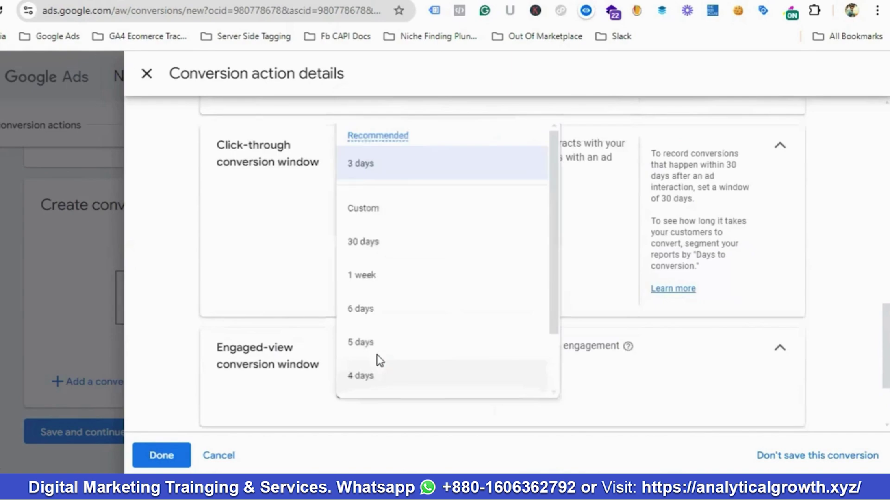
{"action": "left_click", "coordinate": [384, 241]}
{"action": "scroll", "coordinate": [386, 239], "scroll_direction": "down", "scroll_amount": 3}
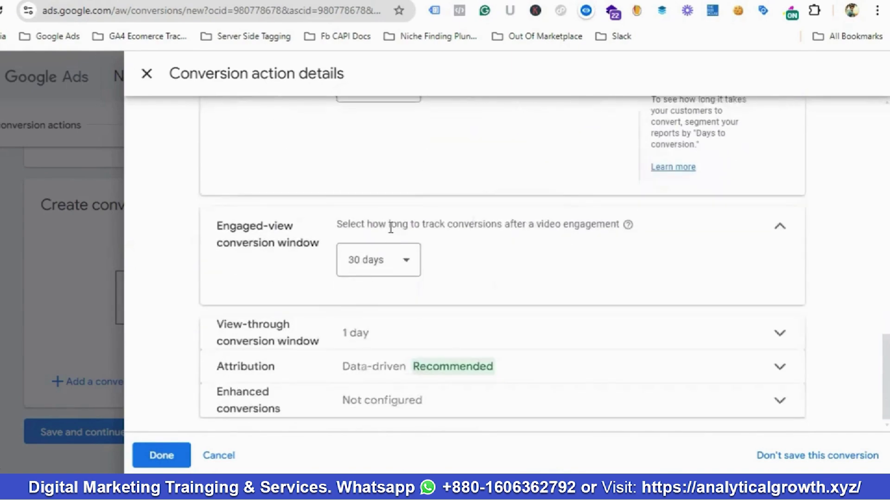
{"action": "left_click", "coordinate": [360, 339]}
{"action": "left_click", "coordinate": [375, 382]}
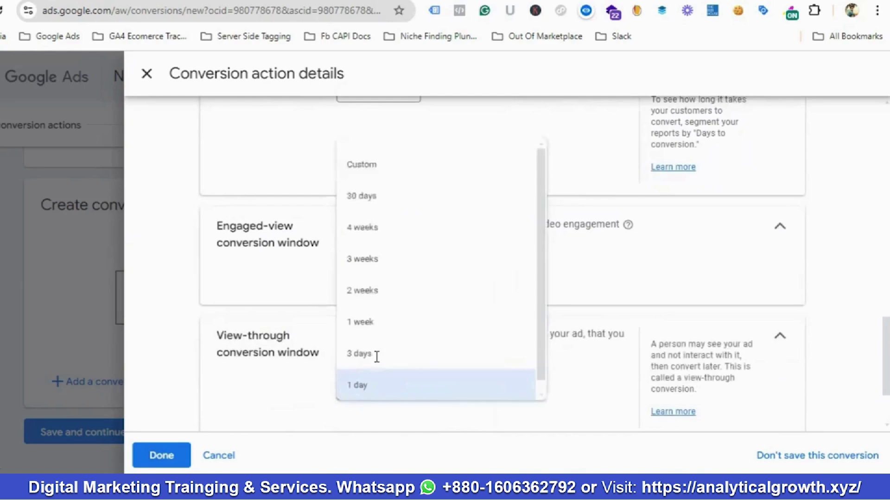
{"action": "left_click", "coordinate": [369, 194]}
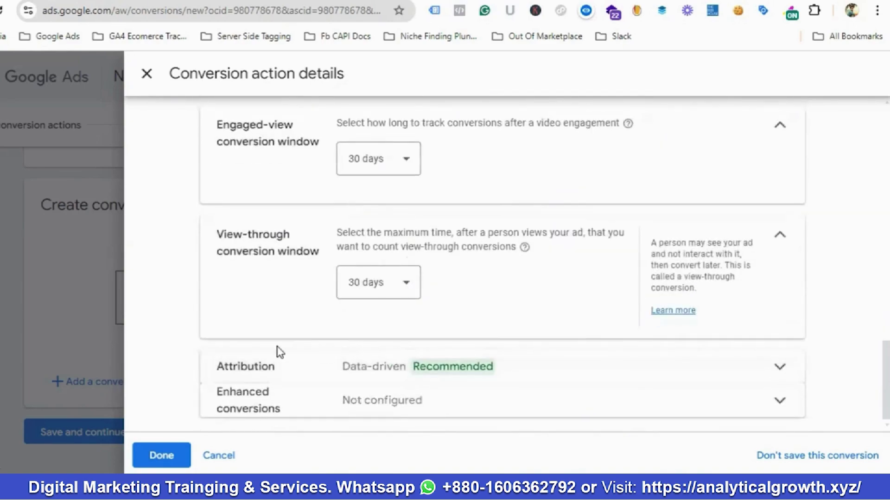
Step: Finish the conversion action details, then save the new Purchase action and continue to the setup instructions
{"action": "left_click", "coordinate": [160, 459]}
{"action": "scroll", "coordinate": [250, 283], "scroll_direction": "down", "scroll_amount": 2}
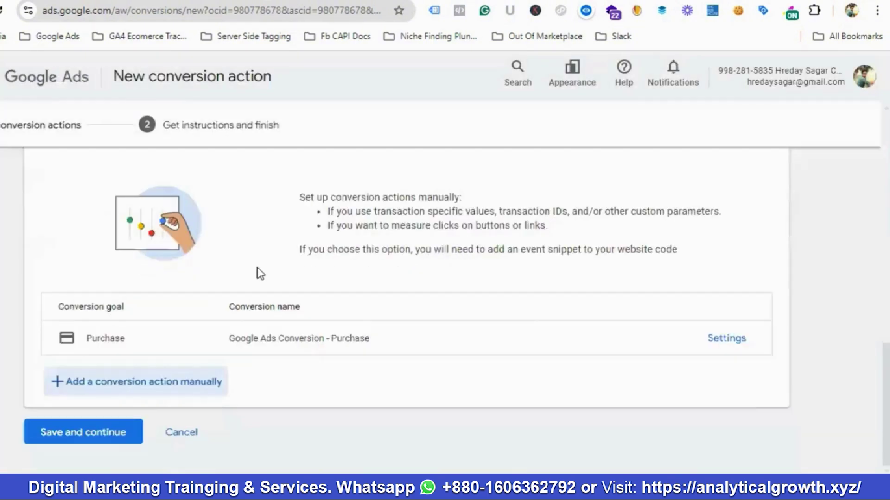
{"action": "left_click", "coordinate": [95, 439]}
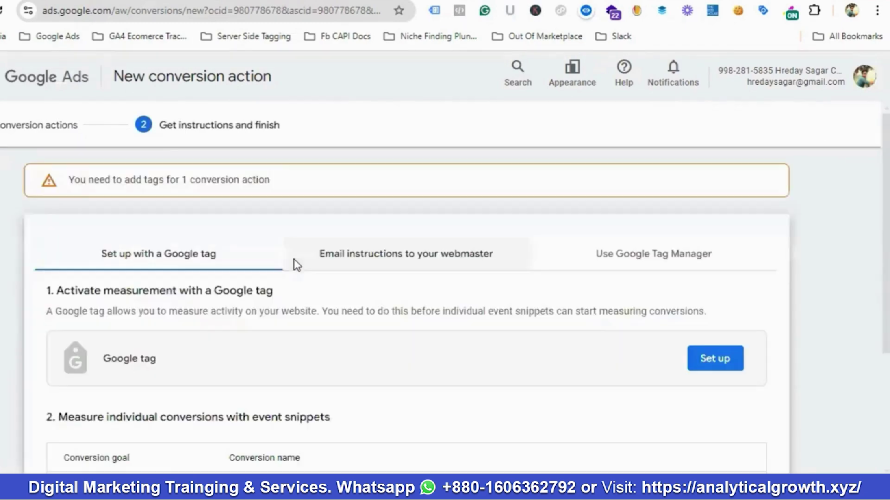
Step: Show the Google Tag Manager setup instructions with the conversion ID and the purchase conversion label
{"action": "scroll", "coordinate": [293, 259], "scroll_direction": "down", "scroll_amount": 3}
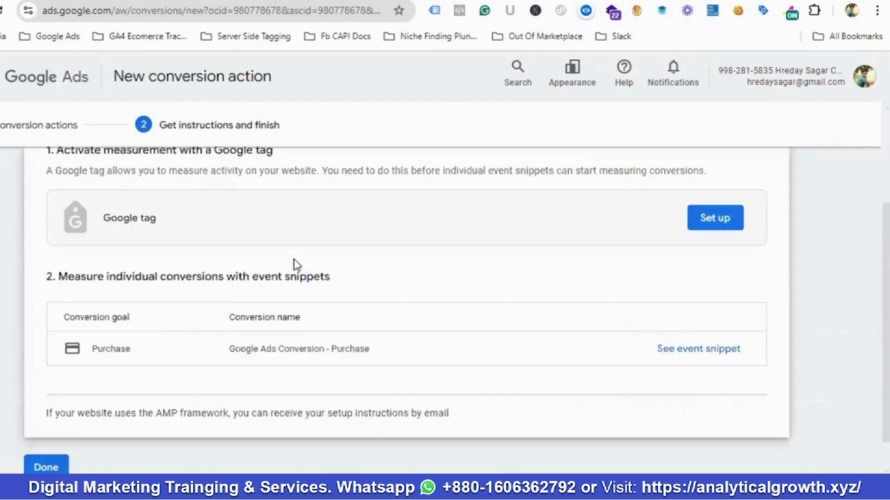
{"action": "scroll", "coordinate": [293, 259], "scroll_direction": "up", "scroll_amount": 3}
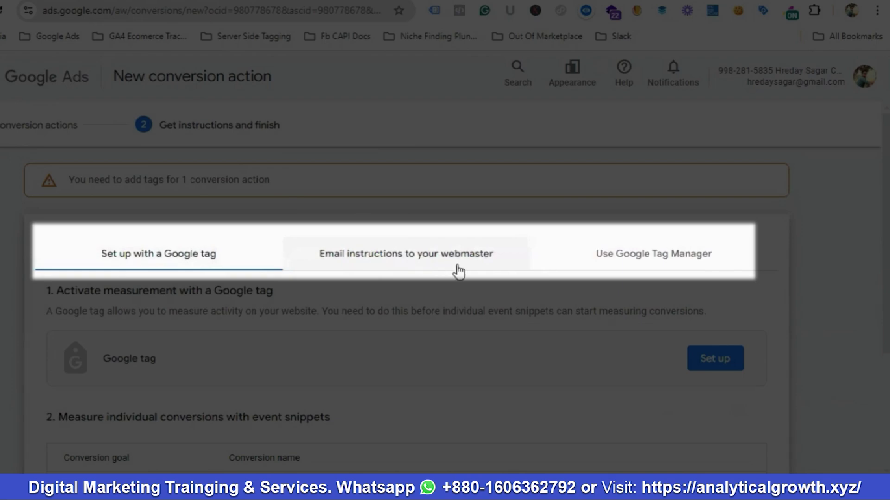
{"action": "left_click", "coordinate": [668, 268]}
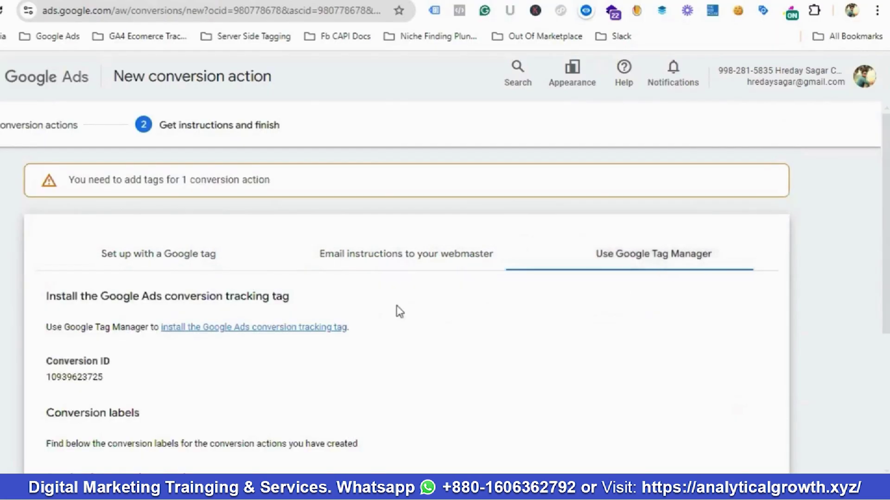
{"action": "scroll", "coordinate": [289, 312], "scroll_direction": "down", "scroll_amount": 2}
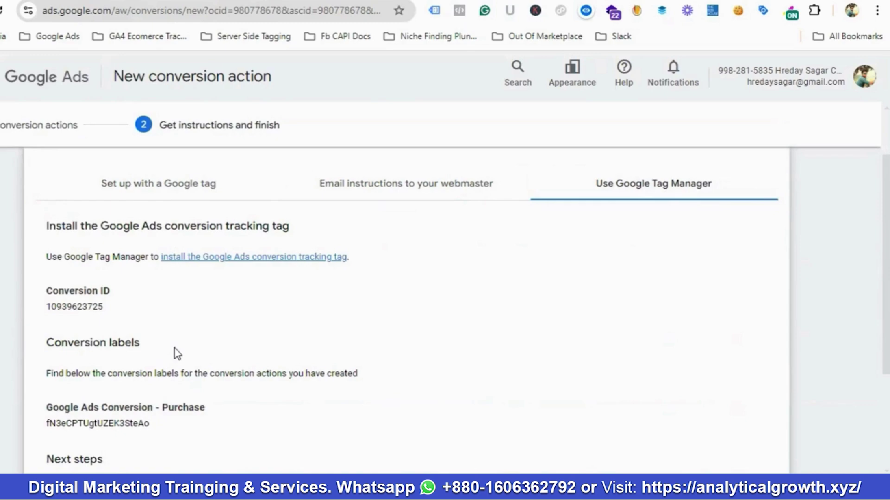
Step: Switch to Google Tag Manager and create a new user-defined variable named Purchase Value
{"action": "left_click", "coordinate": [271, 1]}
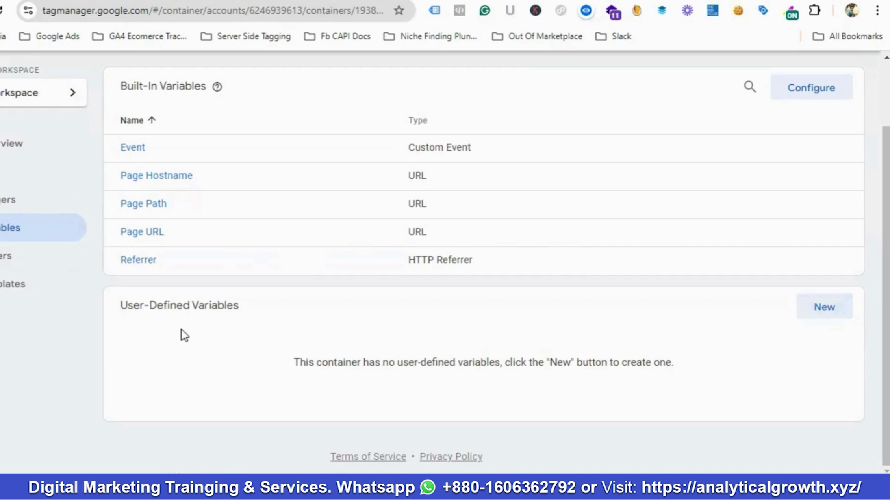
{"action": "left_click", "coordinate": [825, 307]}
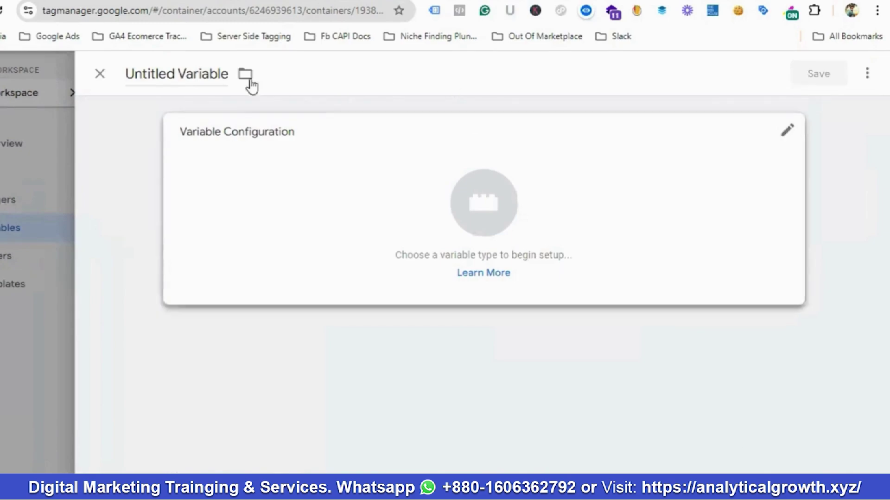
{"action": "left_click", "coordinate": [188, 70]}
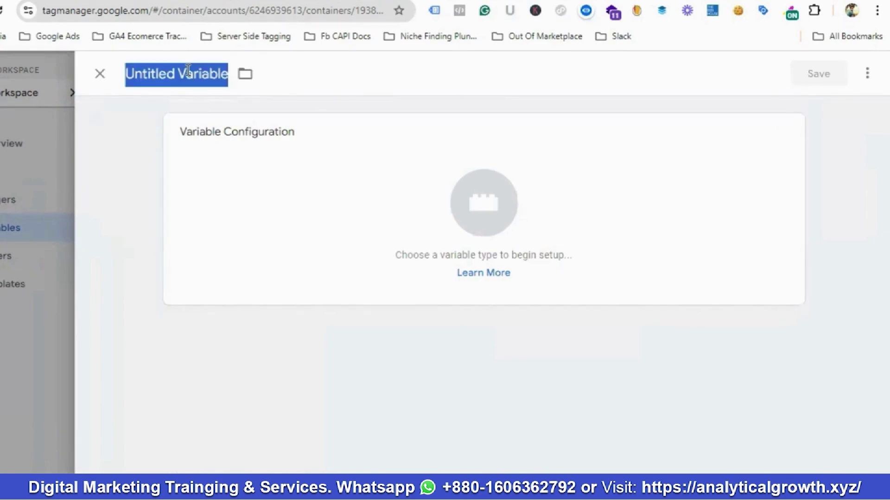
{"action": "key", "text": "BackSpace"}
{"action": "type", "text": "Purcha"}
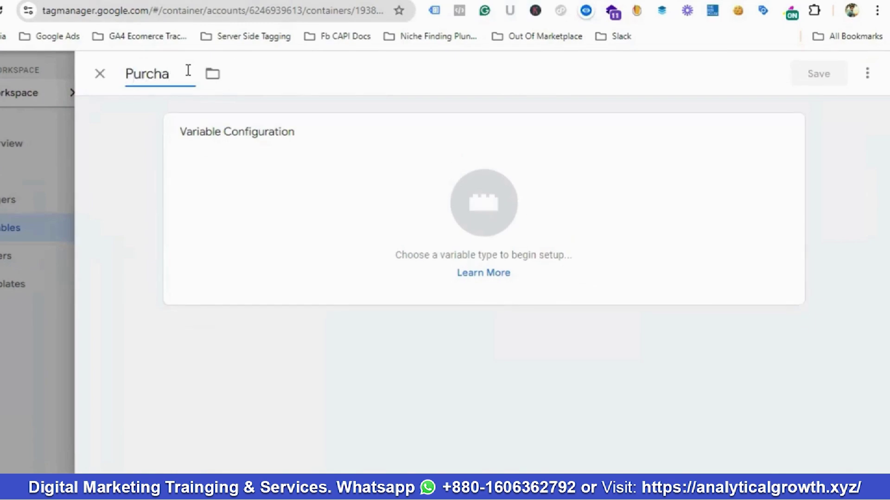
{"action": "type", "text": "se Value"}
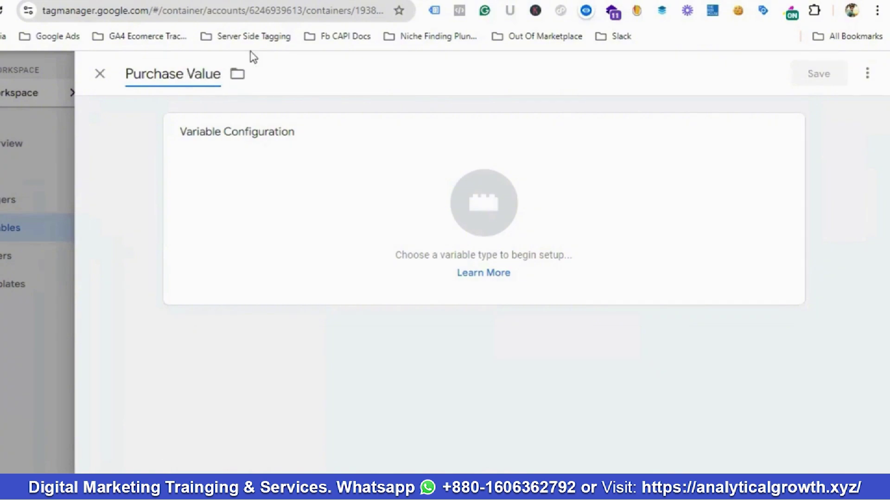
Step: Set the Purchase Value variable's type to Data Layer Variable and start its data layer variable name
{"action": "left_click", "coordinate": [471, 216]}
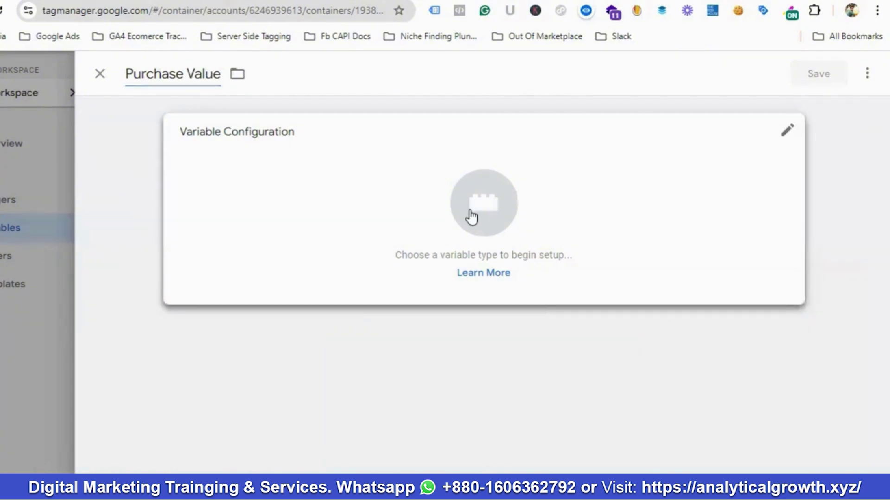
{"action": "scroll", "coordinate": [544, 238], "scroll_direction": "down", "scroll_amount": 4}
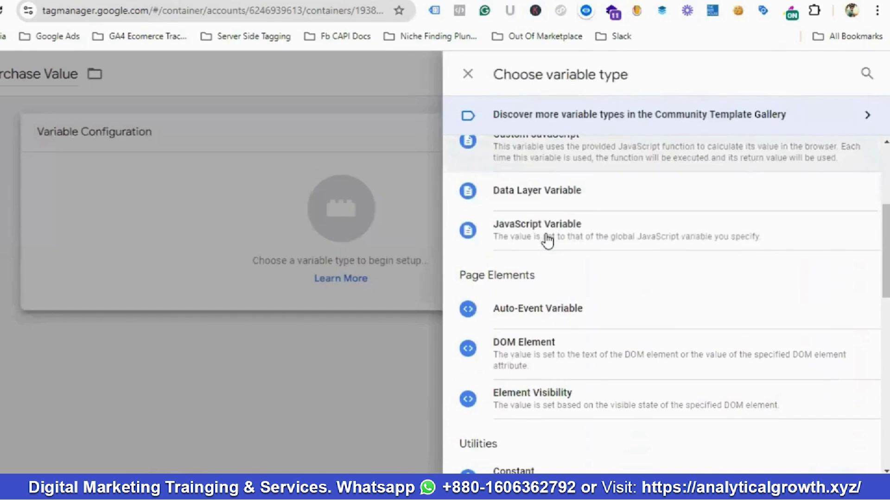
{"action": "left_click", "coordinate": [561, 197]}
{"action": "left_click", "coordinate": [214, 273]}
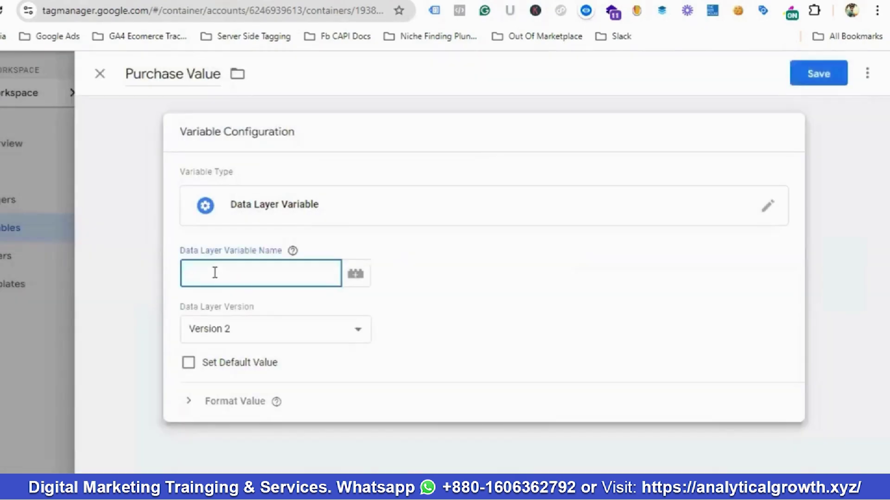
{"action": "left_click", "coordinate": [293, 251]}
Step: Switch to the Shopify store's product page, add the Bangladeshi T Shirt to the cart and proceed to checkout
{"action": "left_click", "coordinate": [621, 2]}
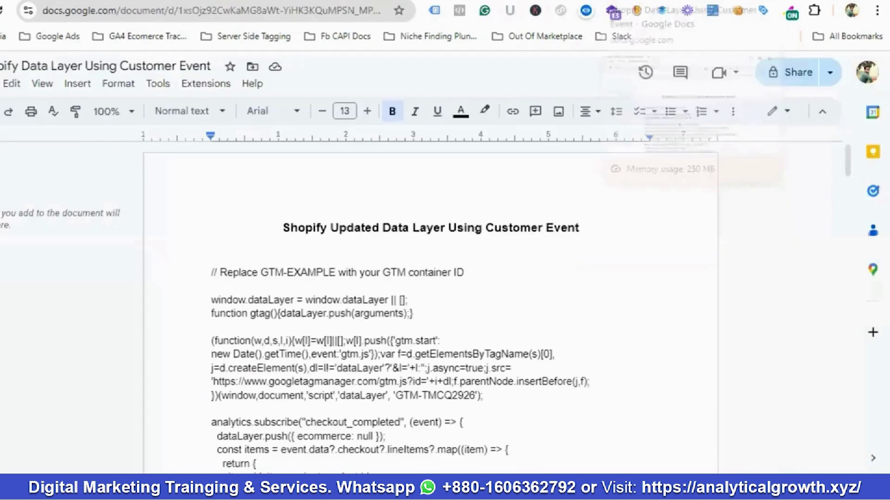
{"action": "left_click", "coordinate": [275, 2]}
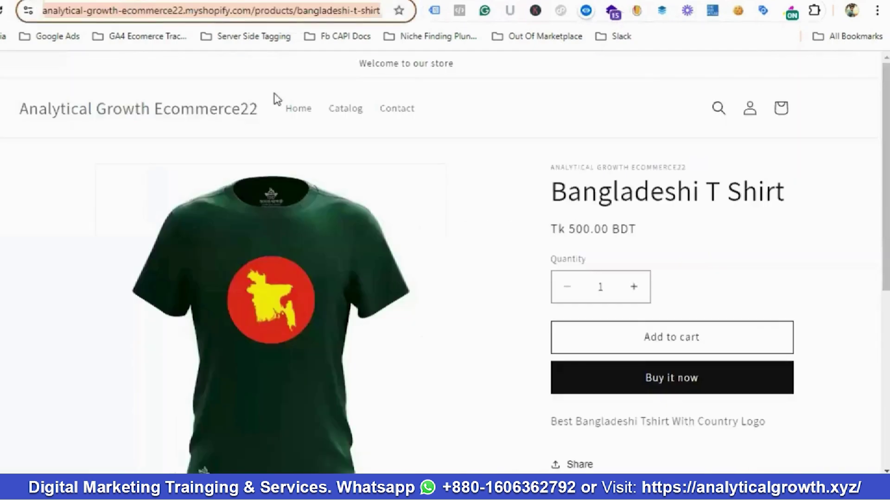
{"action": "scroll", "coordinate": [661, 255], "scroll_direction": "down", "scroll_amount": 2}
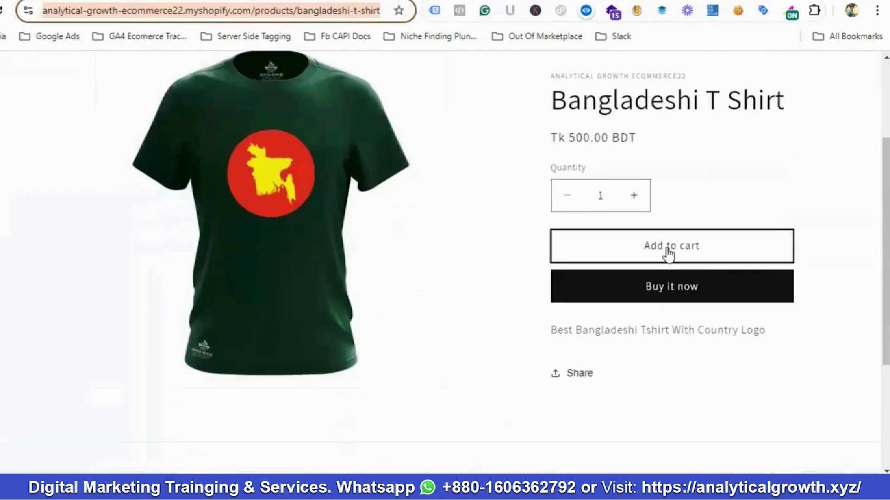
{"action": "left_click", "coordinate": [667, 250]}
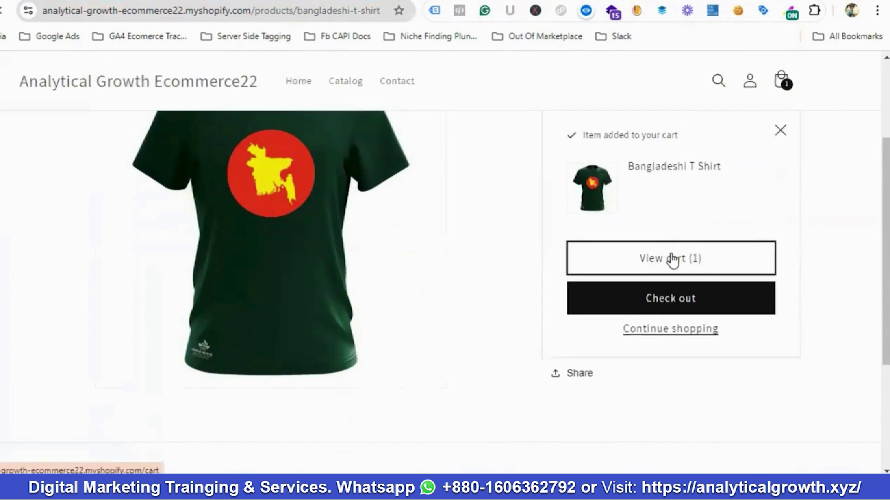
{"action": "left_click", "coordinate": [669, 259]}
{"action": "scroll", "coordinate": [556, 253], "scroll_direction": "down", "scroll_amount": 3}
{"action": "scroll", "coordinate": [555, 252], "scroll_direction": "down", "scroll_amount": 2}
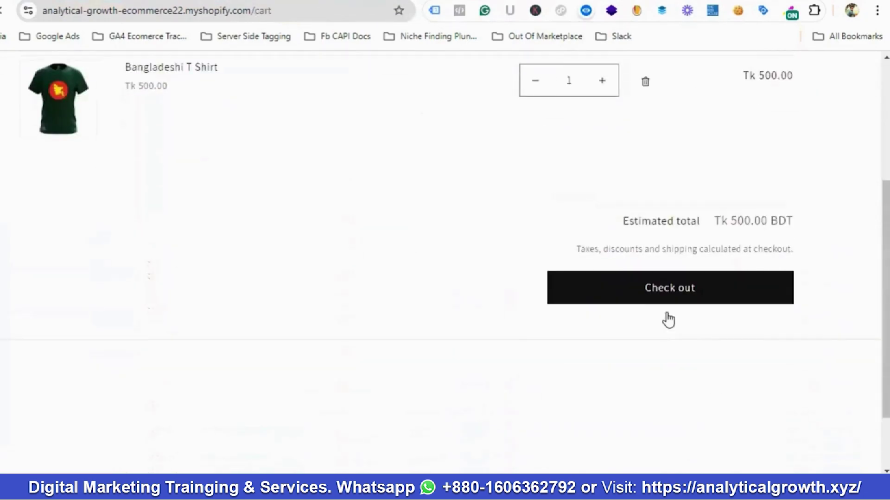
{"action": "left_click", "coordinate": [675, 297]}
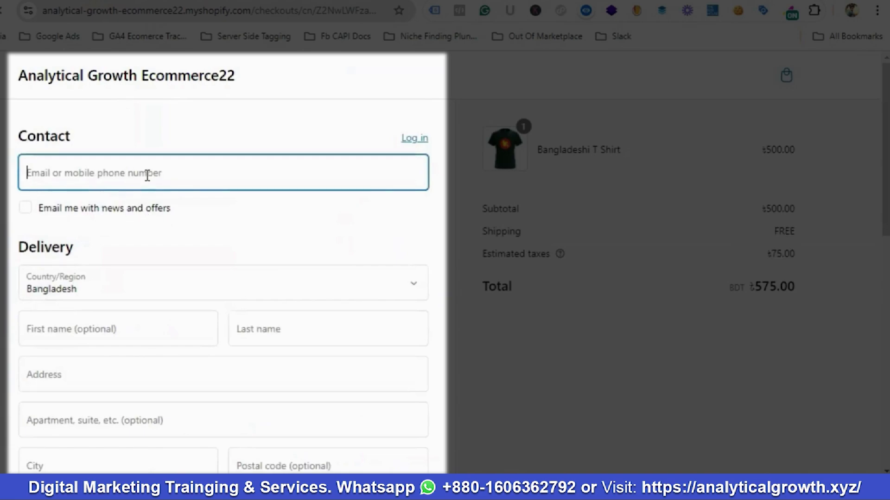
Step: Fill in the checkout's contact and delivery details from the first saved address
{"action": "left_click", "coordinate": [149, 174]}
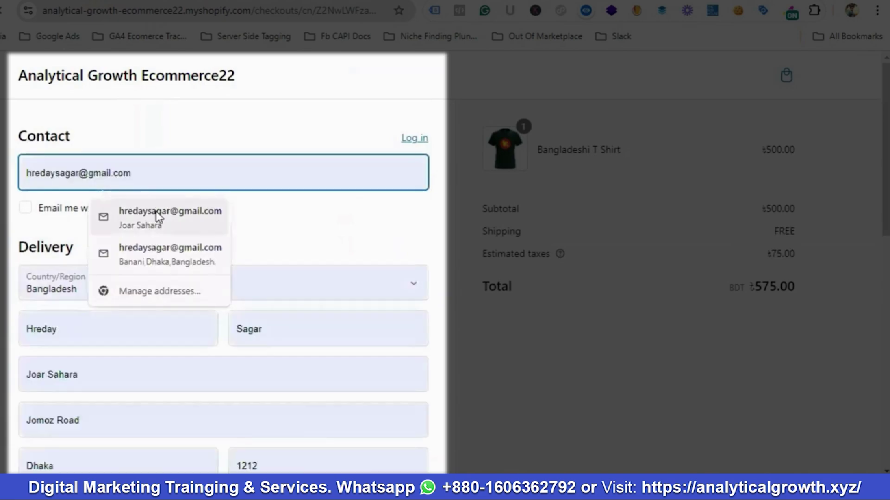
{"action": "left_click", "coordinate": [159, 226]}
{"action": "scroll", "coordinate": [158, 226], "scroll_direction": "down", "scroll_amount": 10}
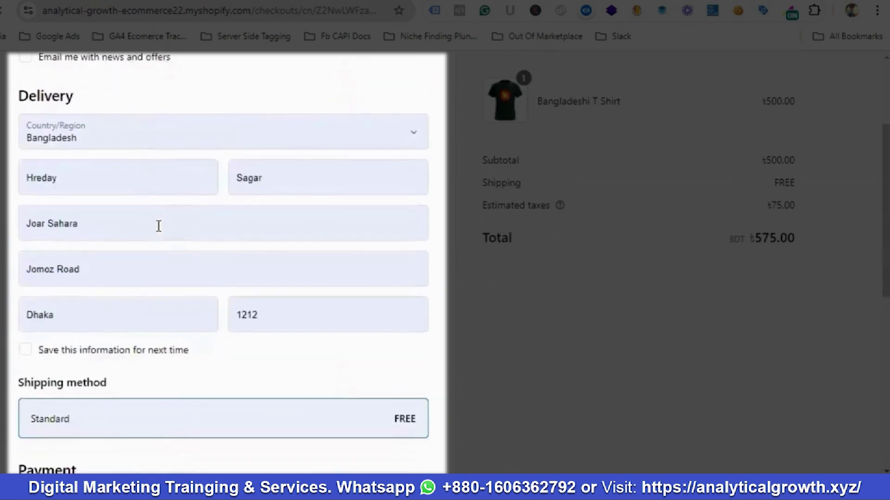
Step: Enter the test card number, expiration date and security code, then pay for the order
{"action": "left_click", "coordinate": [133, 242]}
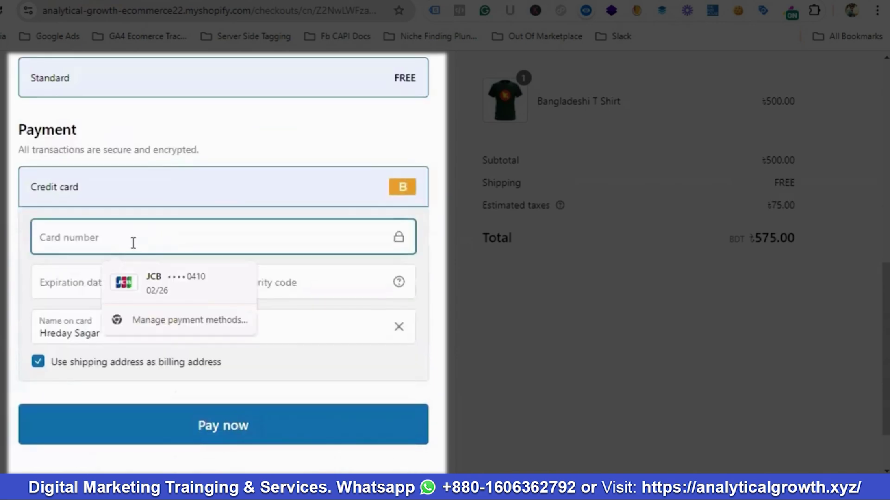
{"action": "type", "text": "1"}
{"action": "left_click", "coordinate": [81, 292]}
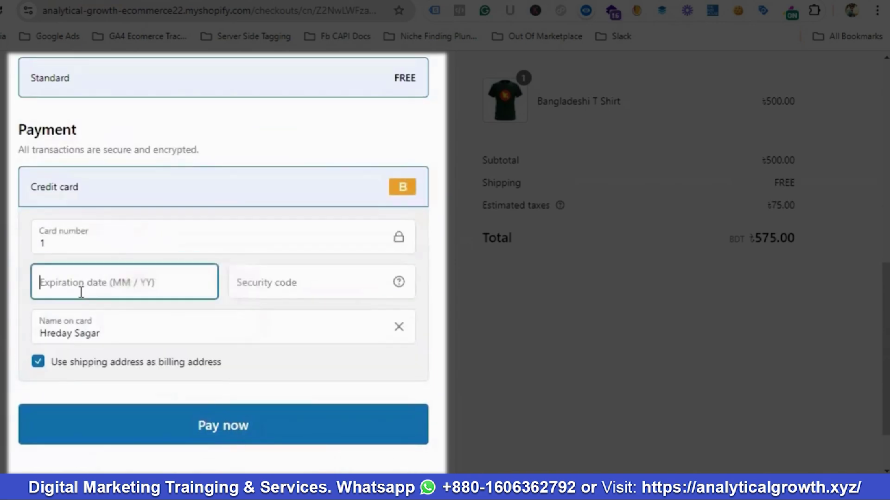
{"action": "type", "text": "02 / 2"}
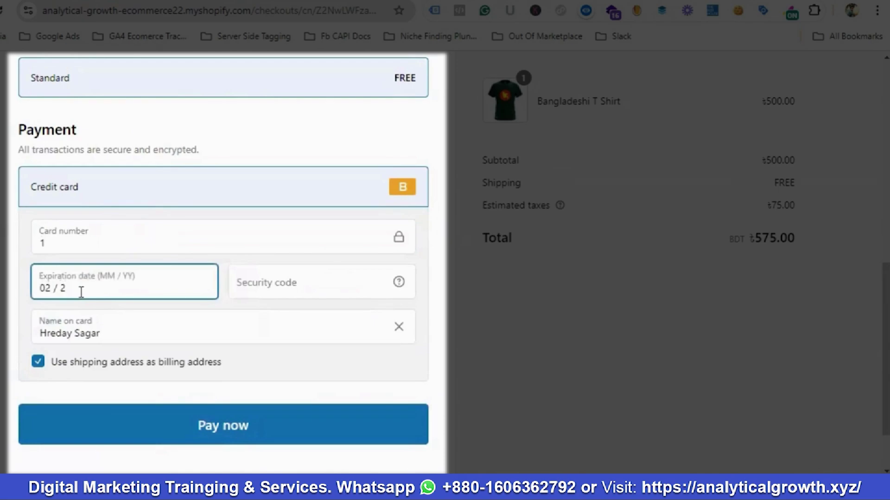
{"action": "type", "text": "6"}
{"action": "left_click", "coordinate": [240, 285]}
{"action": "type", "text": "12"}
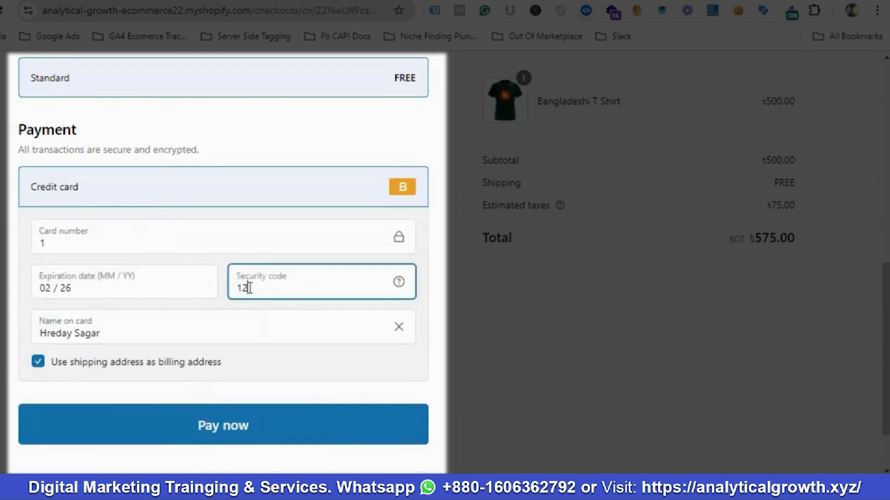
{"action": "type", "text": "1"}
{"action": "scroll", "coordinate": [246, 296], "scroll_direction": "down", "scroll_amount": 2}
{"action": "left_click", "coordinate": [216, 353]}
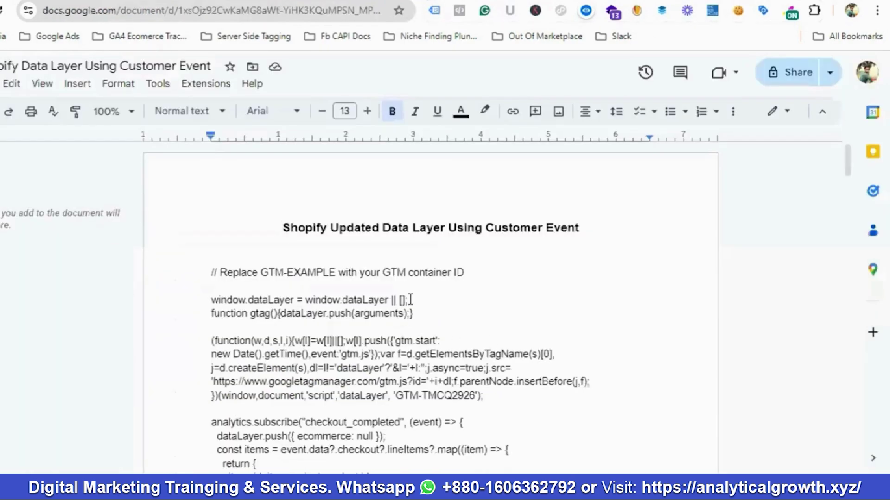
Step: Inspect the order confirmation page in the browser's developer tools and enlarge the console area below the elements view
{"action": "scroll", "coordinate": [411, 299], "scroll_direction": "down", "scroll_amount": 3}
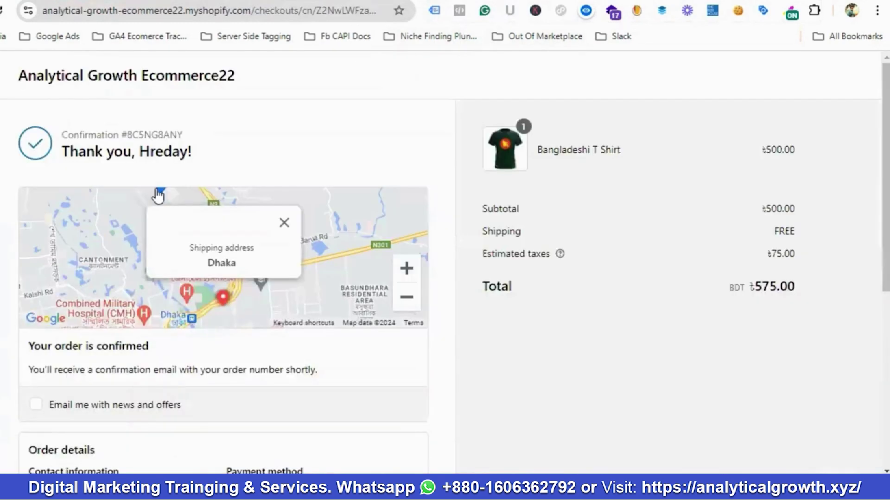
{"action": "scroll", "coordinate": [157, 192], "scroll_direction": "down", "scroll_amount": 2}
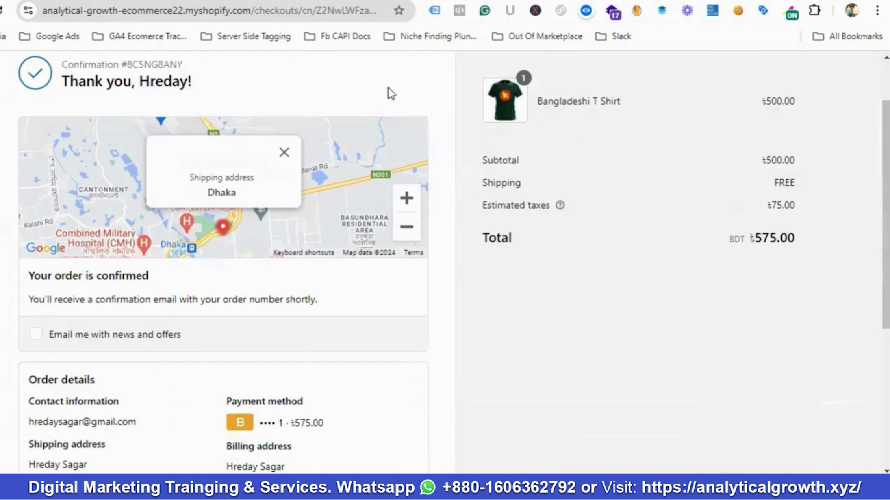
{"action": "right_click", "coordinate": [379, 73]}
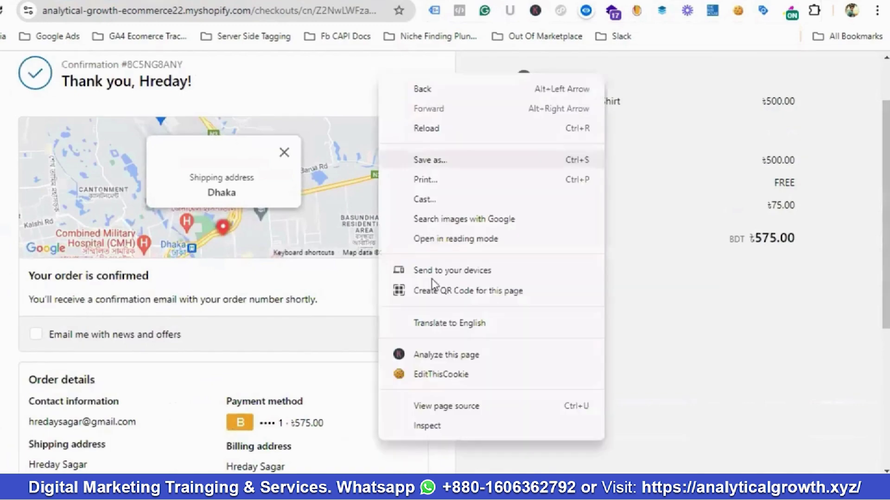
{"action": "left_click", "coordinate": [430, 424]}
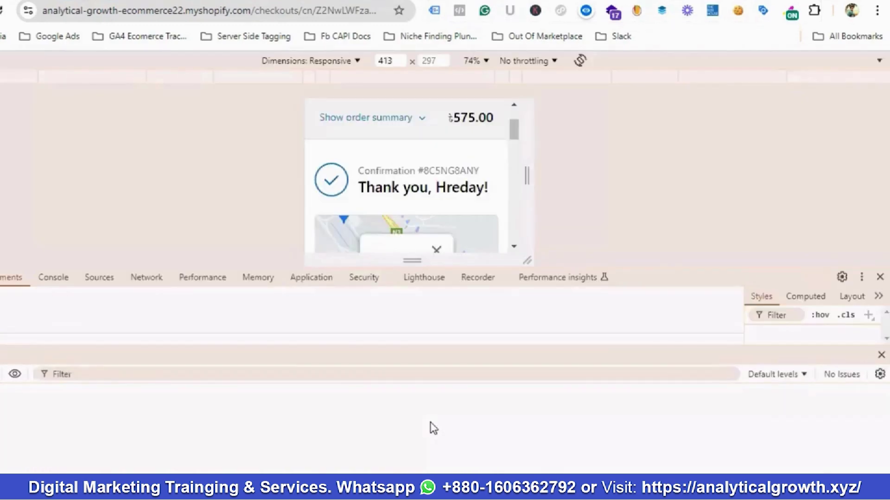
{"action": "left_click", "coordinate": [55, 278]}
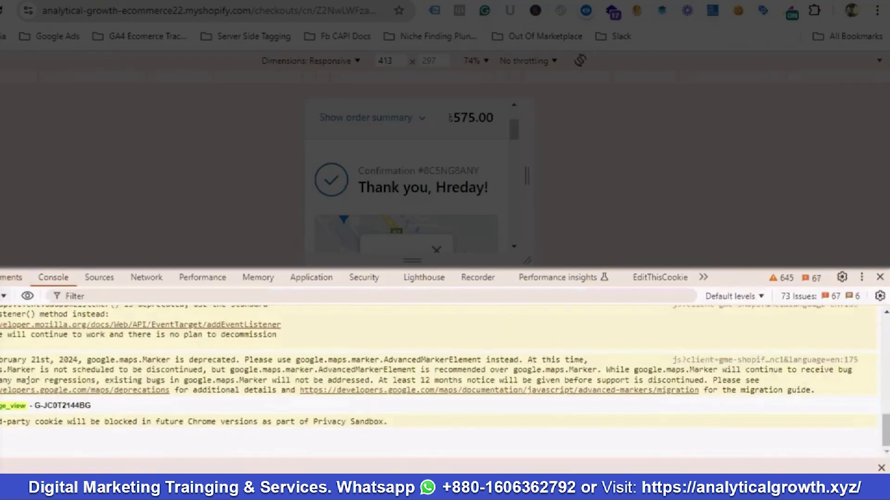
{"action": "left_click", "coordinate": [11, 277]}
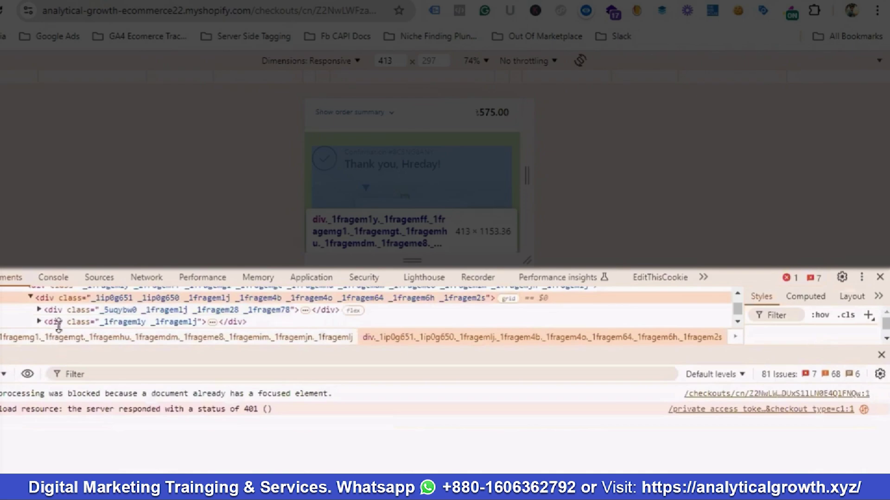
{"action": "left_click_drag", "start_coordinate": [69, 355], "coordinate": [71, 338]}
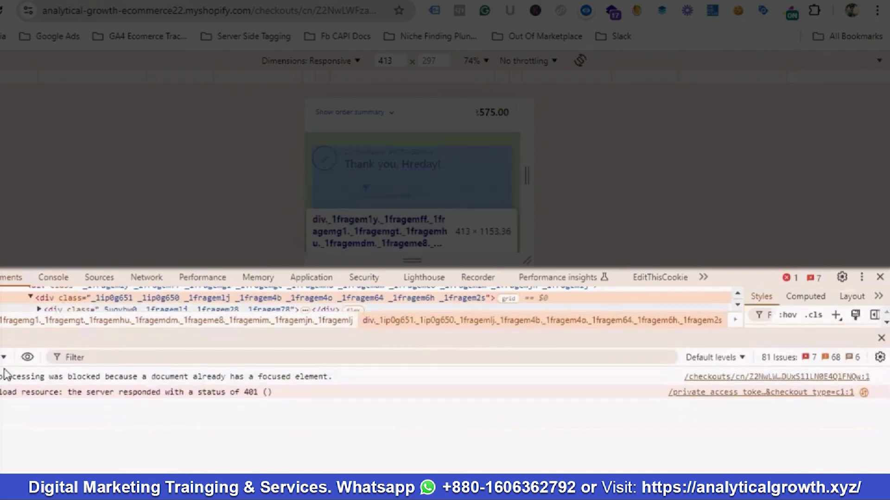
Step: Set the console's JavaScript context to the web-pixel-sandbox-CUSTOM frame
{"action": "left_click", "coordinate": [8, 357]}
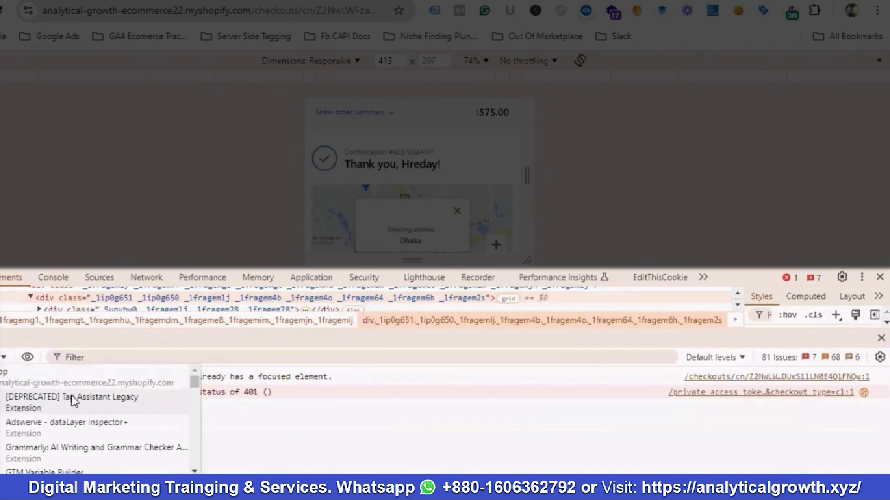
{"action": "scroll", "coordinate": [76, 402], "scroll_direction": "down", "scroll_amount": 3}
{"action": "scroll", "coordinate": [84, 404], "scroll_direction": "down", "scroll_amount": 5}
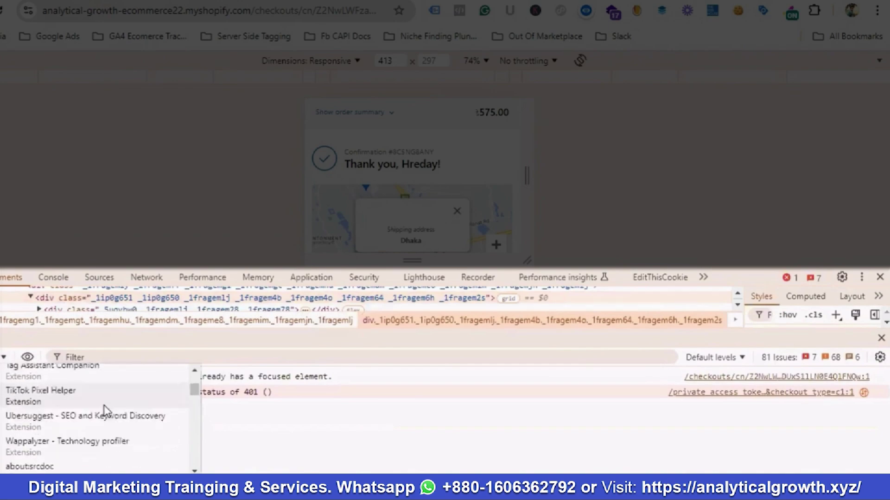
{"action": "scroll", "coordinate": [109, 411], "scroll_direction": "down", "scroll_amount": 8}
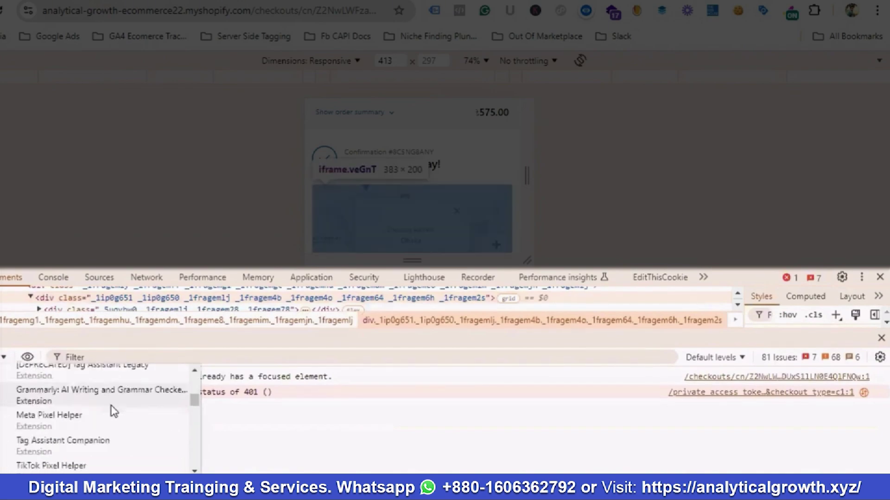
{"action": "scroll", "coordinate": [118, 410], "scroll_direction": "down", "scroll_amount": 3}
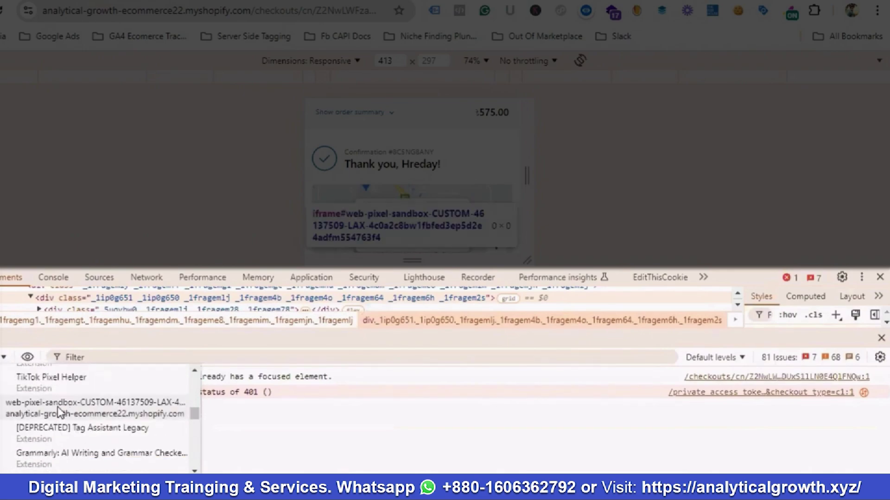
{"action": "left_click", "coordinate": [58, 410]}
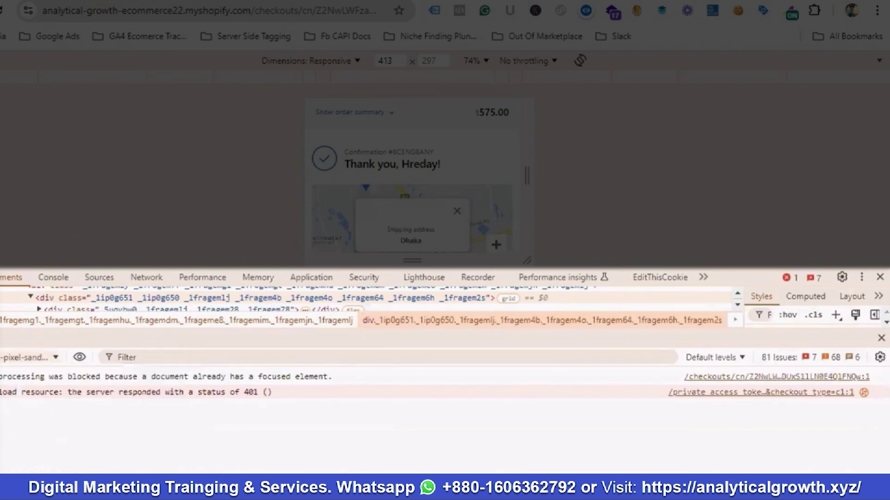
Step: Clear the console and evaluate dataLayer in the pixel sandbox frame
{"action": "key", "text": "ctrl+l"}
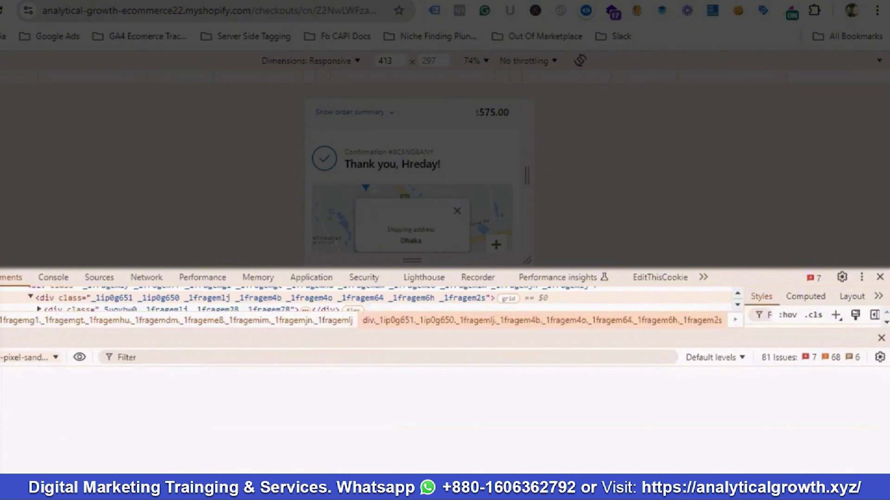
{"action": "type", "text": "dataLayer"}
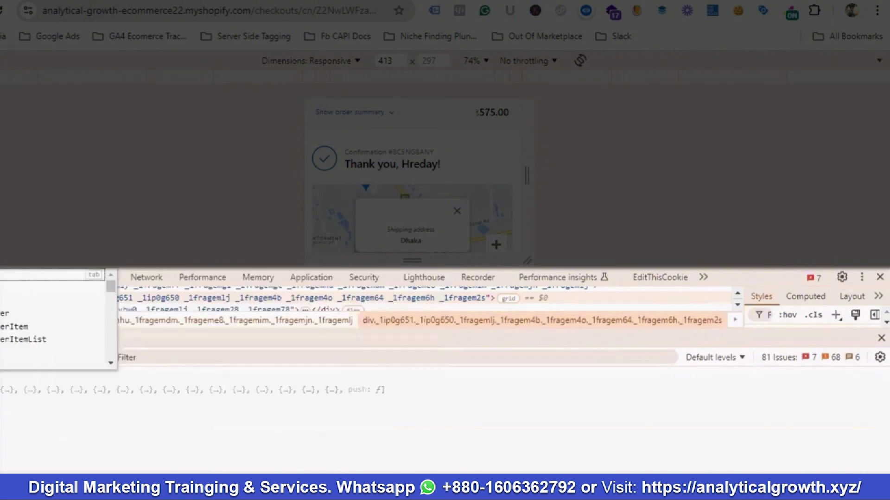
{"action": "key", "text": "Escape"}
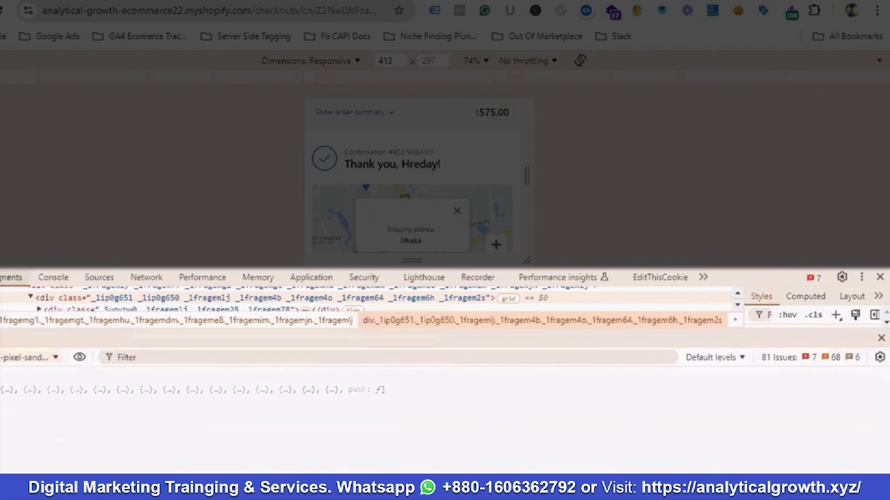
{"action": "key", "text": "Return"}
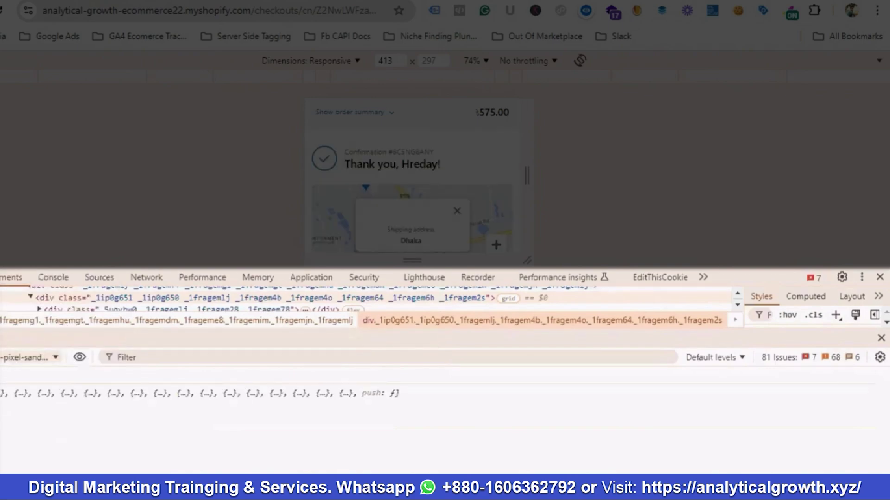
Step: Expand the dataLayer array and its purchase event to examine the event's ecommerce data
{"action": "left_click", "coordinate": [403, 393]}
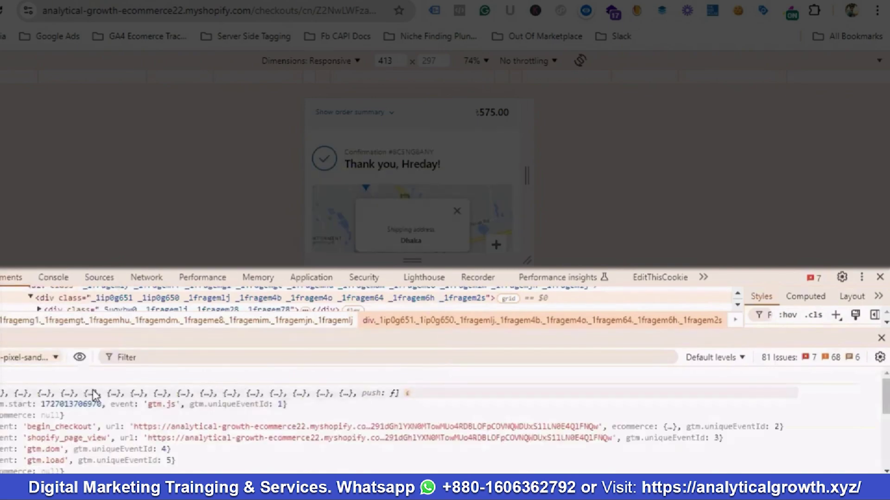
{"action": "scroll", "coordinate": [105, 397], "scroll_direction": "down", "scroll_amount": 2}
{"action": "scroll", "coordinate": [106, 398], "scroll_direction": "down", "scroll_amount": 3}
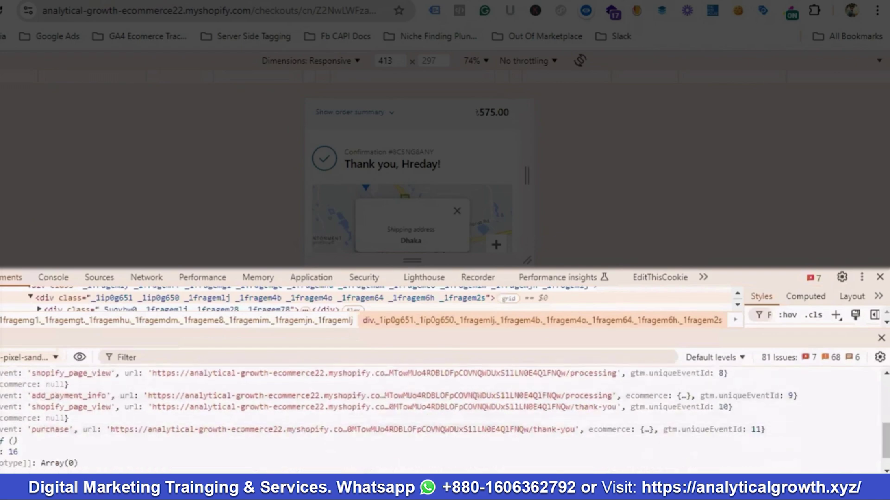
{"action": "left_click", "coordinate": [56, 429]}
{"action": "scroll", "coordinate": [60, 409], "scroll_direction": "down", "scroll_amount": 3}
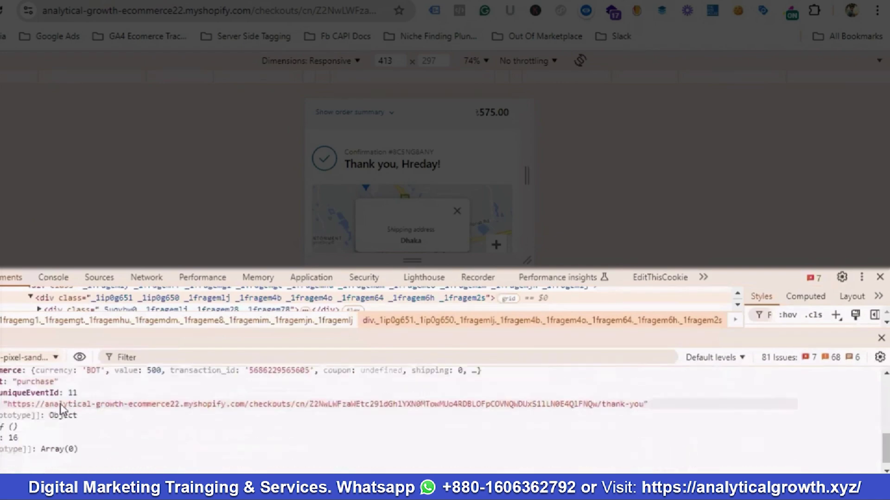
Step: Expand the purchase event's ecommerce object in the console and examine its currency, items, transaction_id and value fields
{"action": "scroll", "coordinate": [60, 402], "scroll_direction": "up", "scroll_amount": 3}
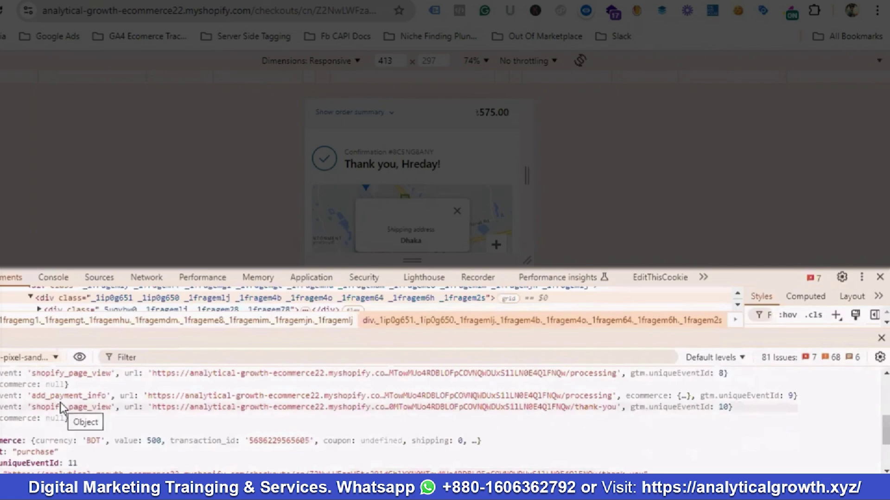
{"action": "scroll", "coordinate": [66, 420], "scroll_direction": "down", "scroll_amount": 3}
{"action": "scroll", "coordinate": [65, 423], "scroll_direction": "up", "scroll_amount": 3}
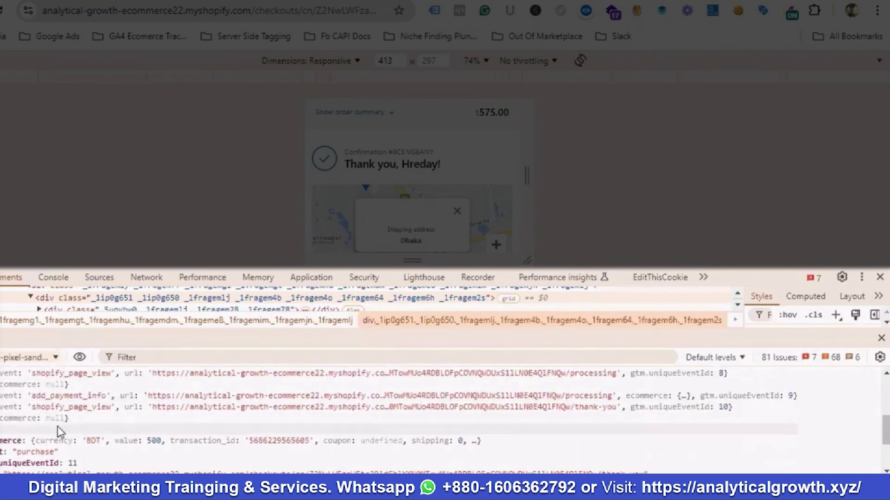
{"action": "left_click", "coordinate": [39, 423]}
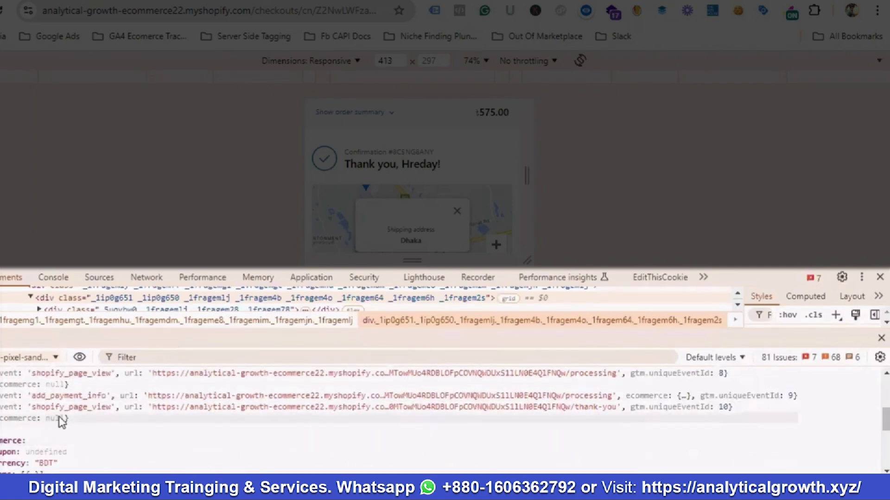
{"action": "scroll", "coordinate": [58, 417], "scroll_direction": "down", "scroll_amount": 3}
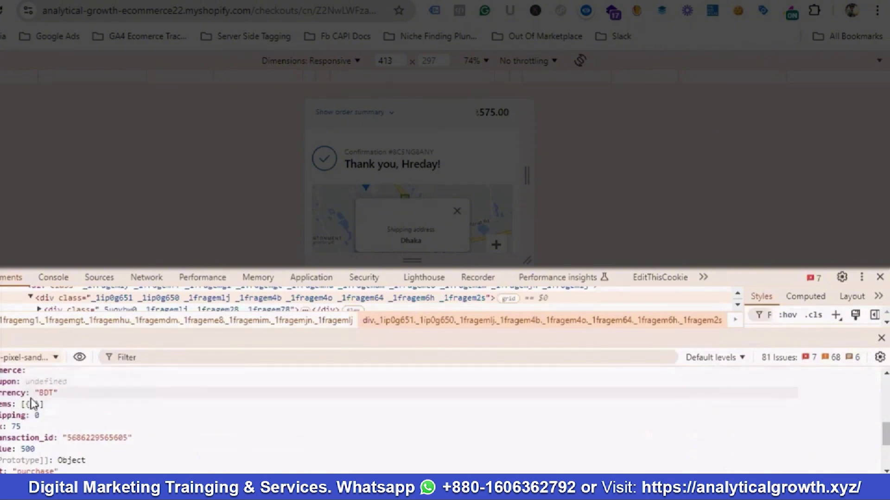
{"action": "scroll", "coordinate": [47, 410], "scroll_direction": "down", "scroll_amount": 1}
{"action": "scroll", "coordinate": [52, 411], "scroll_direction": "down", "scroll_amount": 2}
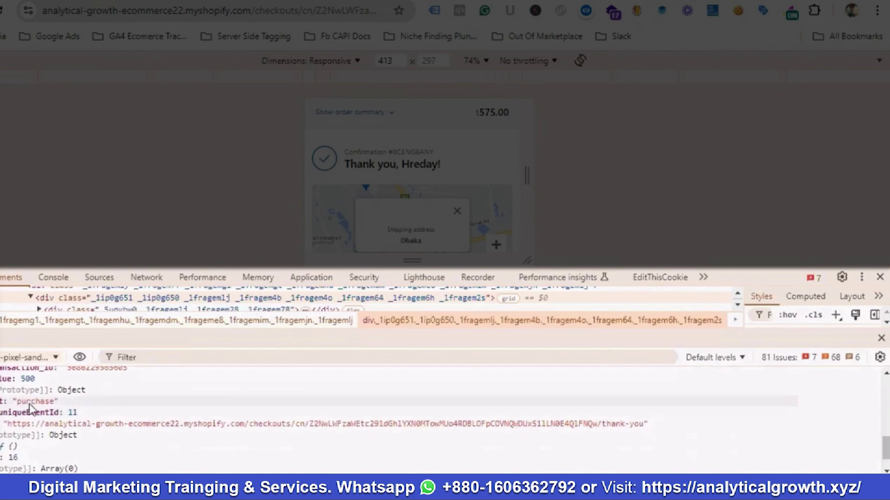
{"action": "scroll", "coordinate": [29, 417], "scroll_direction": "up", "scroll_amount": 3}
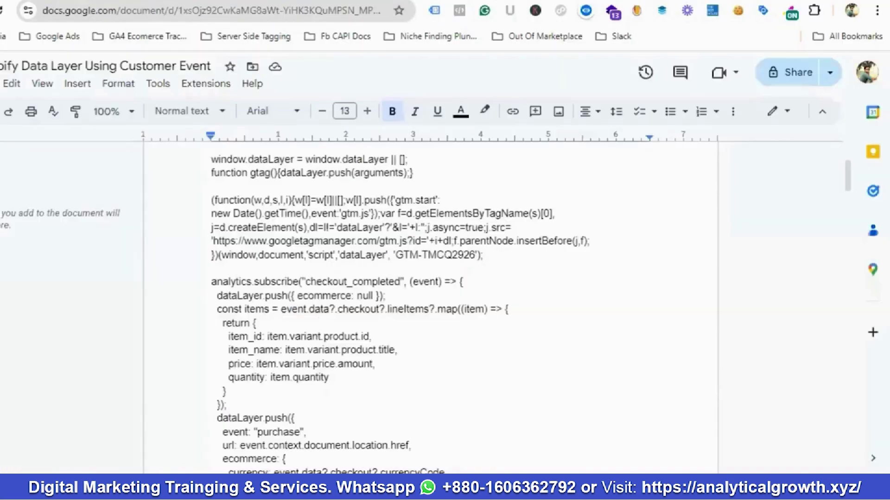
Step: Copy the purchase push's ecommerce key from the Google Docs data layer script into Purchase Value's Data Layer Variable Name in Tag Manager, followed by a dot
{"action": "scroll", "coordinate": [359, 273], "scroll_direction": "up", "scroll_amount": 3}
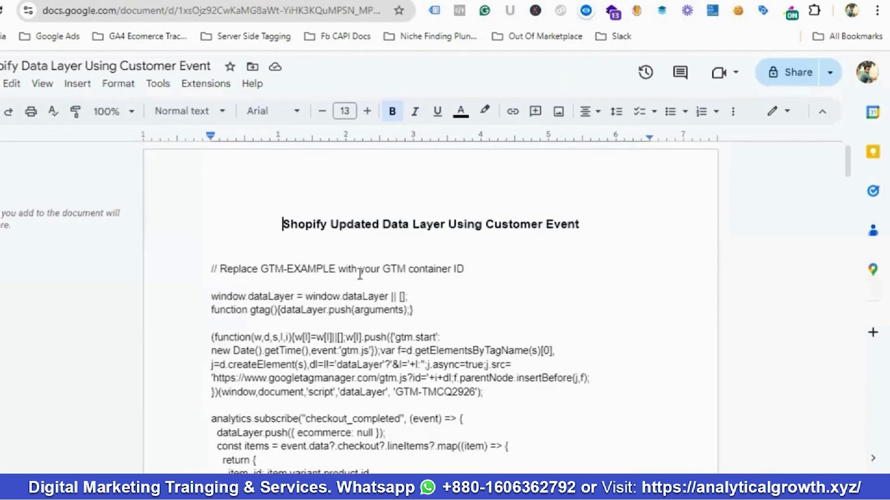
{"action": "scroll", "coordinate": [360, 274], "scroll_direction": "down", "scroll_amount": 3}
{"action": "scroll", "coordinate": [359, 273], "scroll_direction": "down", "scroll_amount": 5}
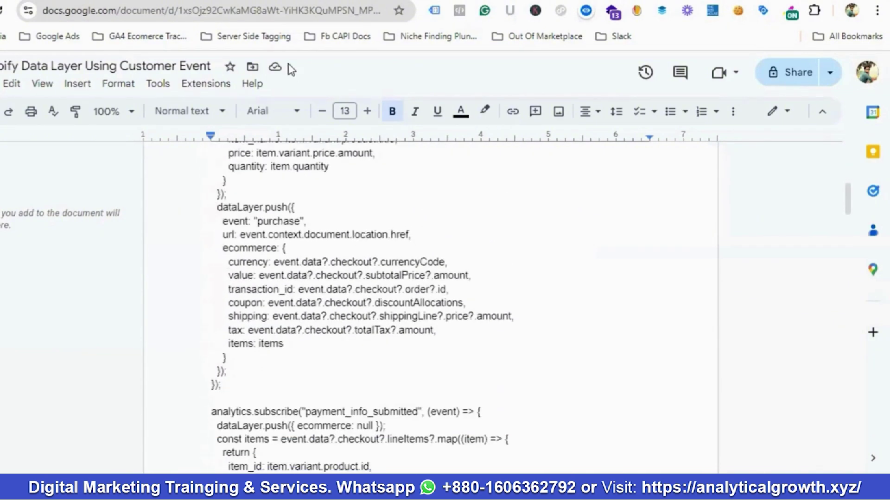
{"action": "key", "text": "ctrl+Tab"}
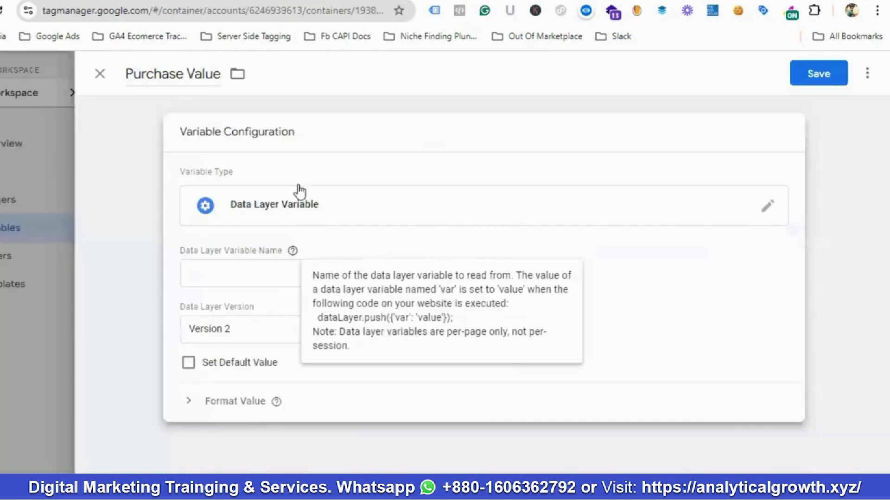
{"action": "key", "text": "ctrl+shift+Tab"}
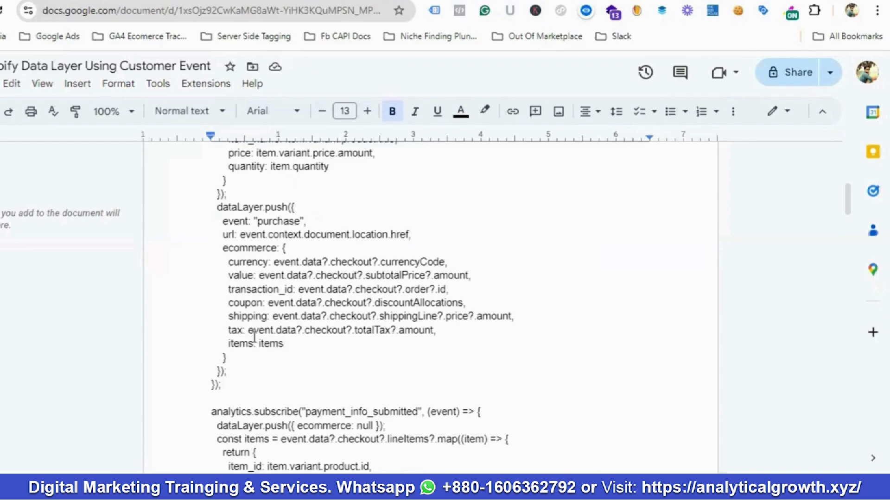
{"action": "double_click", "coordinate": [237, 251]}
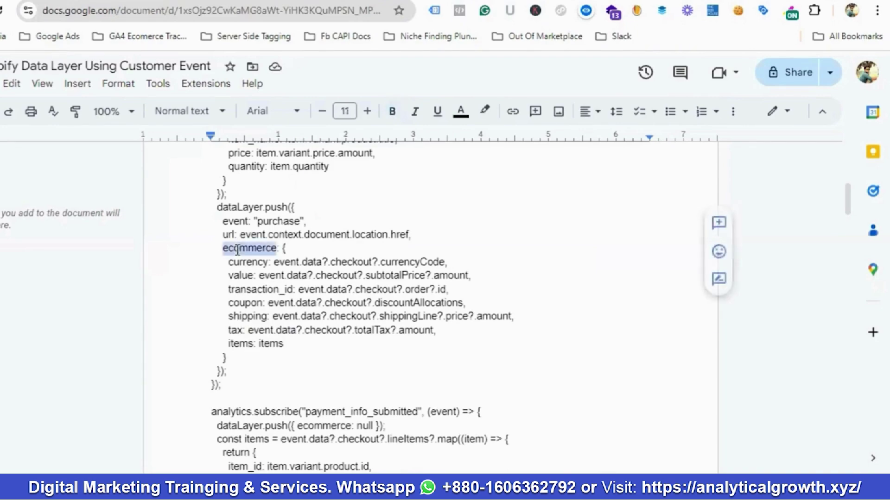
{"action": "right_click", "coordinate": [237, 249]}
{"action": "left_click", "coordinate": [278, 145]}
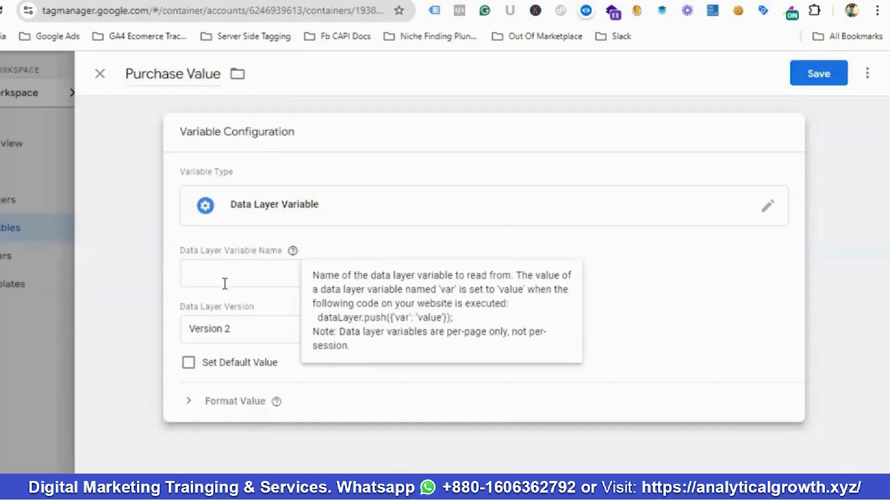
{"action": "left_click", "coordinate": [225, 277]}
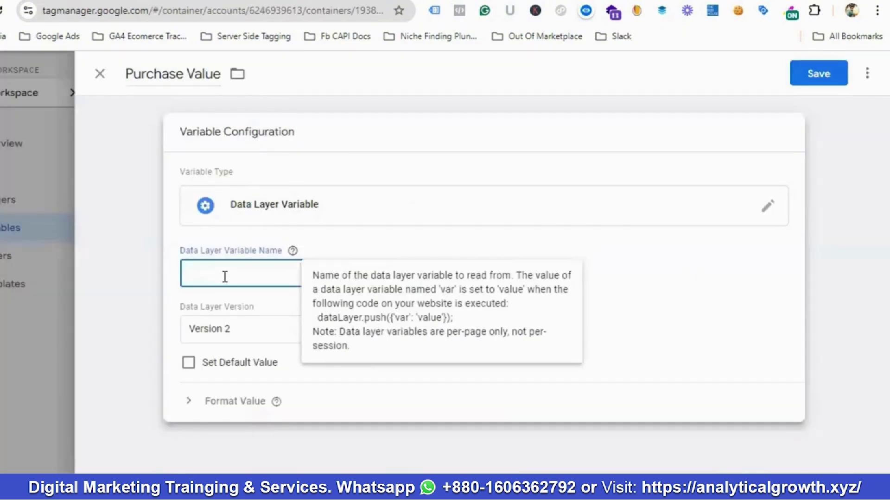
{"action": "key", "text": "ctrl+v"}
Step: Complete the Data Layer Variable Name as ecommerce.value with the value key copied from the Google Docs script, and save the Purchase Value variable
{"action": "key", "text": "ctrl+Tab"}
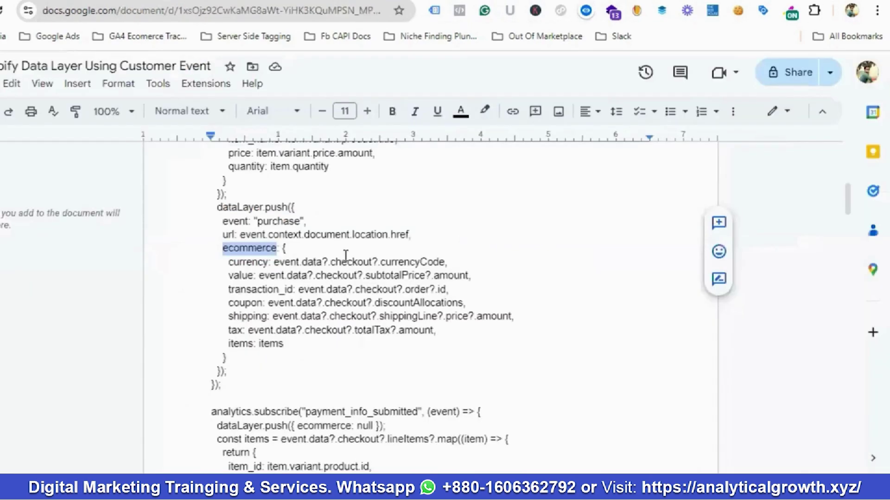
{"action": "double_click", "coordinate": [241, 275]}
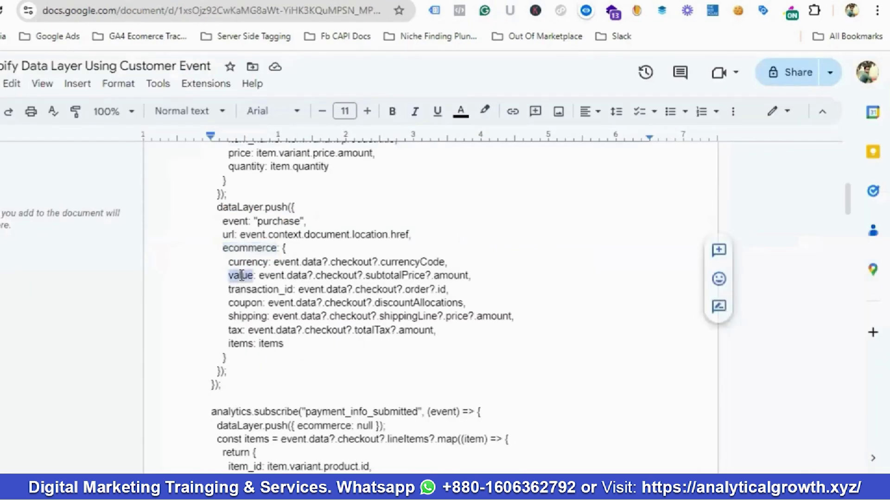
{"action": "right_click", "coordinate": [240, 277]}
{"action": "left_click", "coordinate": [280, 146]}
{"action": "key", "text": "ctrl+Tab"}
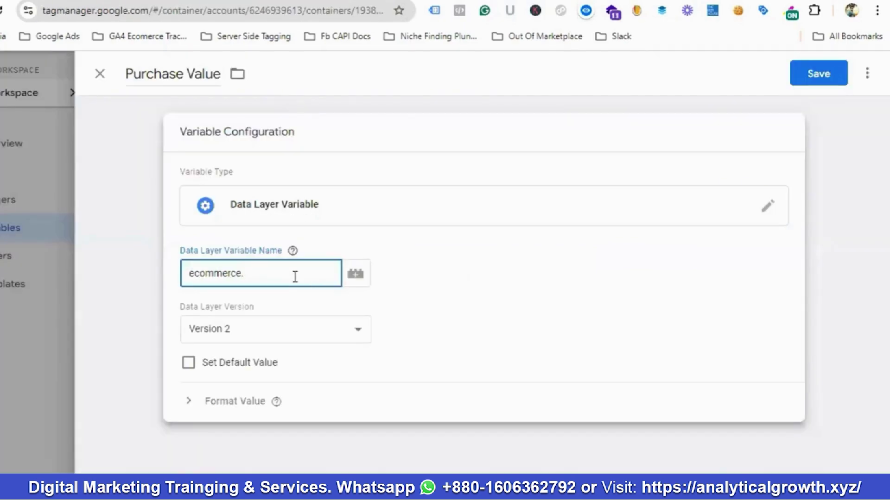
{"action": "key", "text": "ctrl+v"}
{"action": "left_click", "coordinate": [818, 76]}
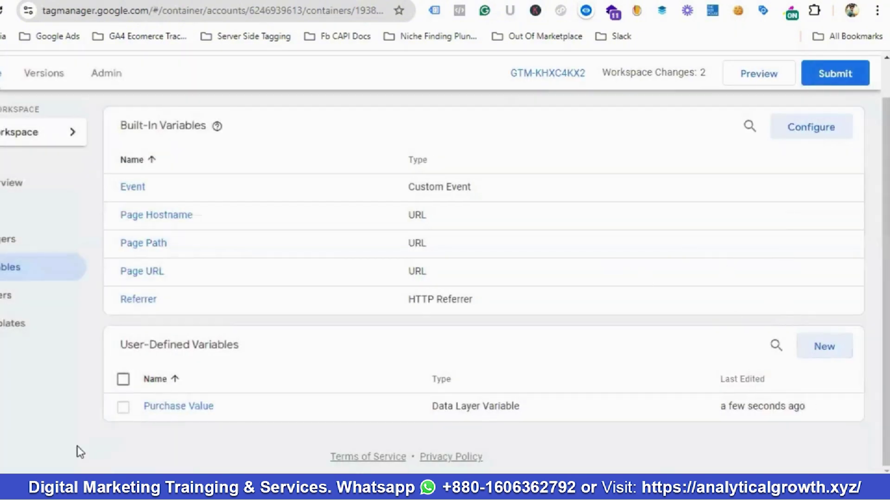
Step: Duplicate the Purchase Value variable and rename the copy Purchase Currency
{"action": "left_click", "coordinate": [173, 411]}
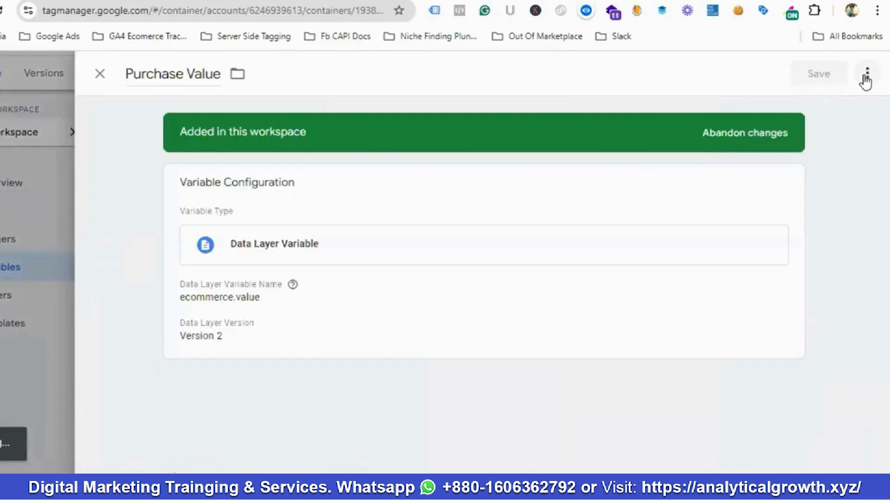
{"action": "left_click", "coordinate": [866, 77]}
{"action": "left_click", "coordinate": [819, 107]}
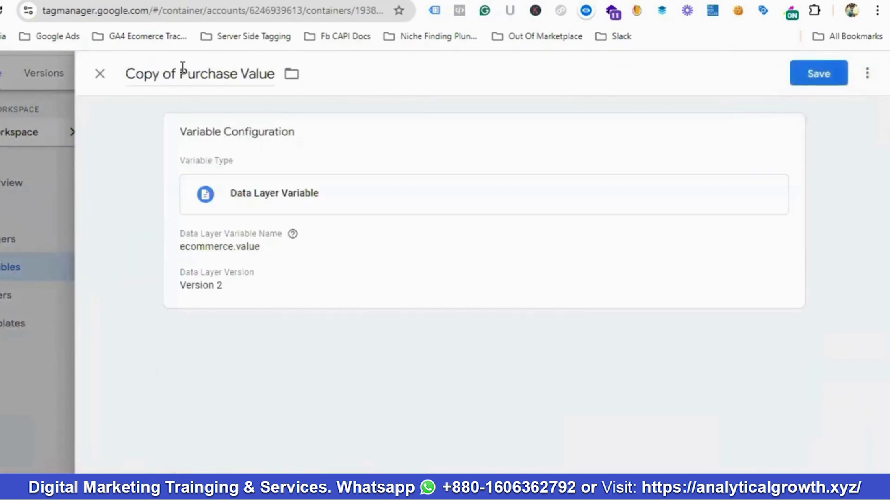
{"action": "left_click", "coordinate": [183, 68]}
{"action": "key", "text": "BackSpace"}
{"action": "key", "text": "BackSpace"}
{"action": "key", "text": "BackSpace"}
{"action": "key", "text": "BackSpace"}
{"action": "key", "text": "BackSpace"}
{"action": "key", "text": "BackSpace"}
{"action": "key", "text": "BackSpace"}
{"action": "key", "text": "BackSpace"}
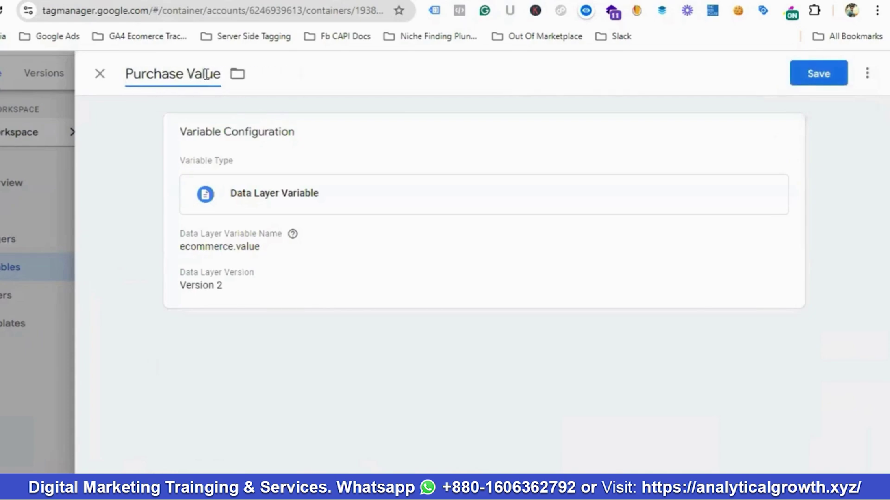
{"action": "double_click", "coordinate": [212, 77]}
{"action": "key", "text": "BackSpace"}
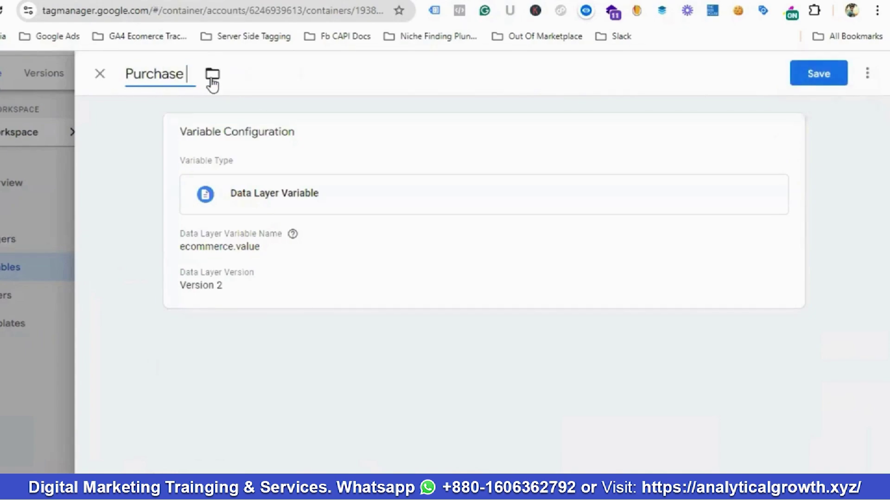
{"action": "type", "text": "Curre"}
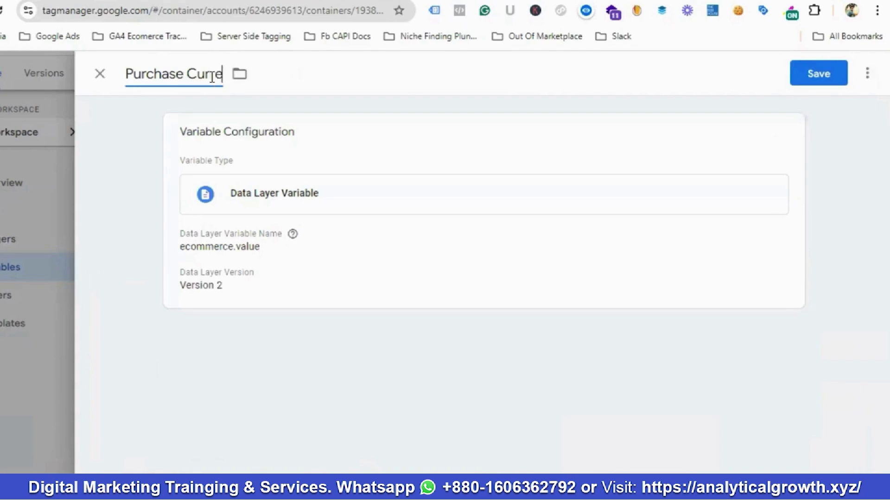
{"action": "type", "text": "ncy"}
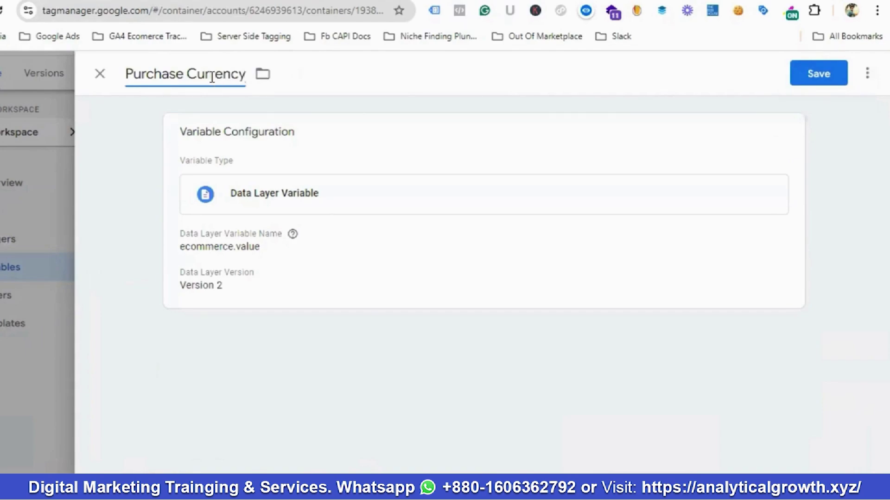
Step: Set Purchase Currency's Data Layer Variable Name to ecommerce.currency using the currency key copied from the Google Docs script, and save the variable
{"action": "left_click", "coordinate": [235, 254]}
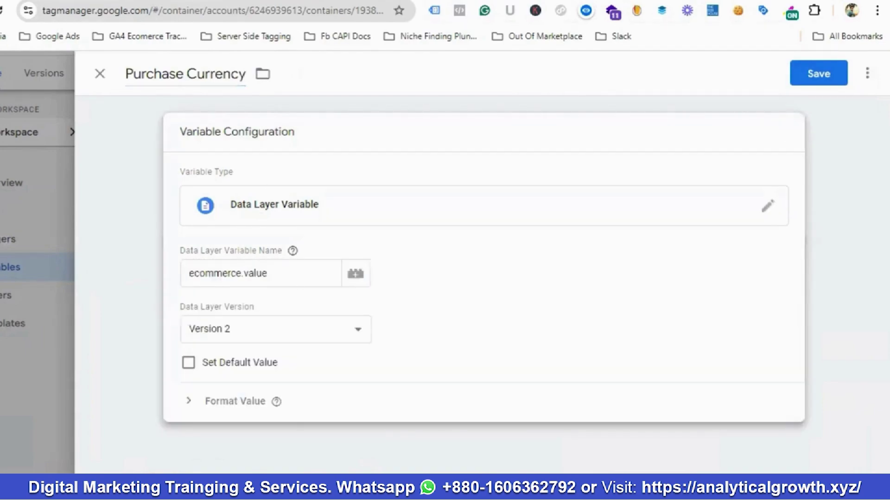
{"action": "key", "text": "ctrl+Tab"}
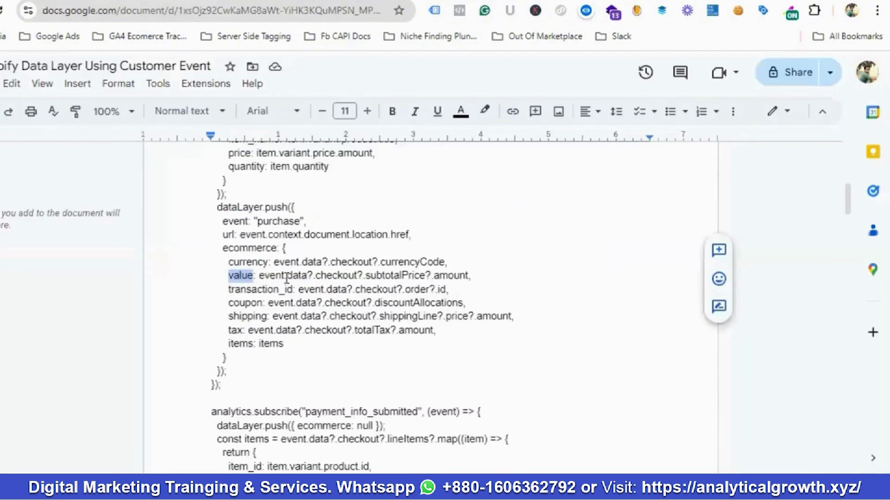
{"action": "double_click", "coordinate": [241, 261]}
{"action": "right_click", "coordinate": [241, 261]}
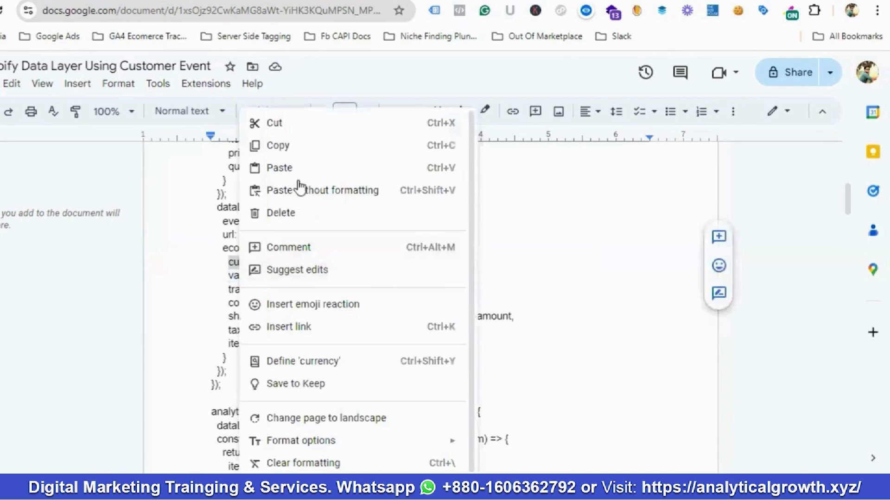
{"action": "left_click", "coordinate": [277, 145]}
{"action": "key", "text": "ctrl+shift+Tab"}
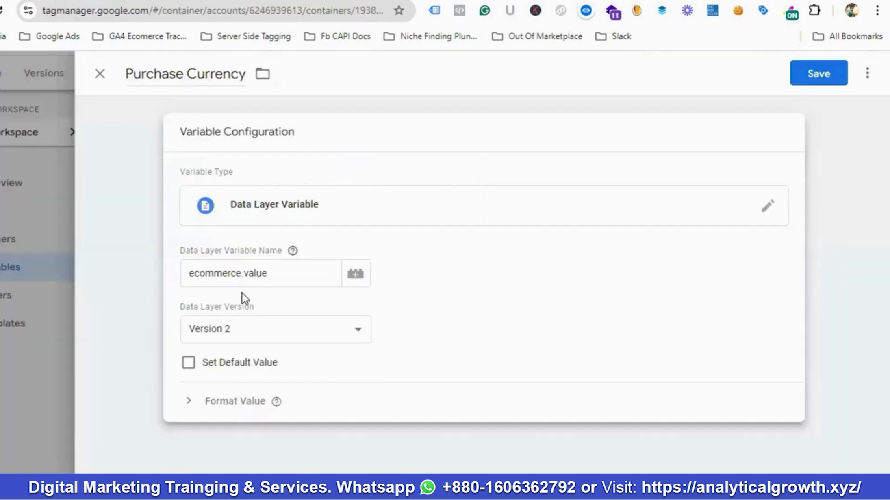
{"action": "double_click", "coordinate": [256, 274]}
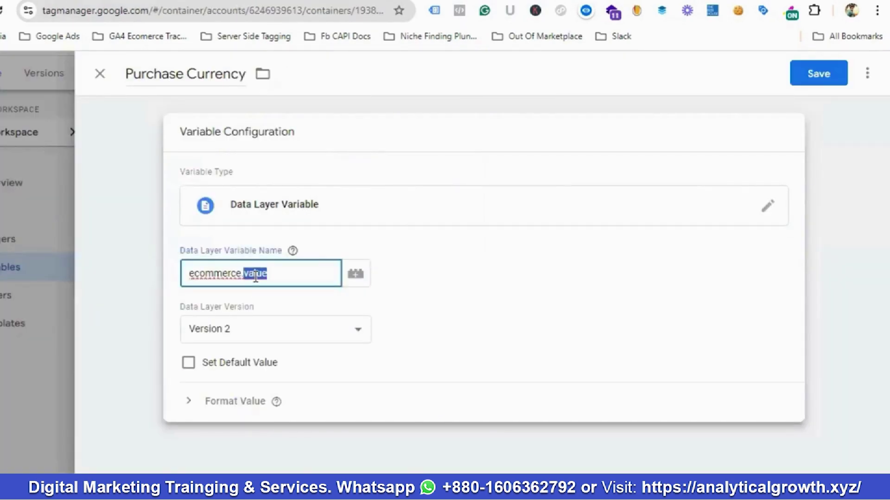
{"action": "key", "text": "ctrl+v"}
{"action": "left_click", "coordinate": [445, 267]}
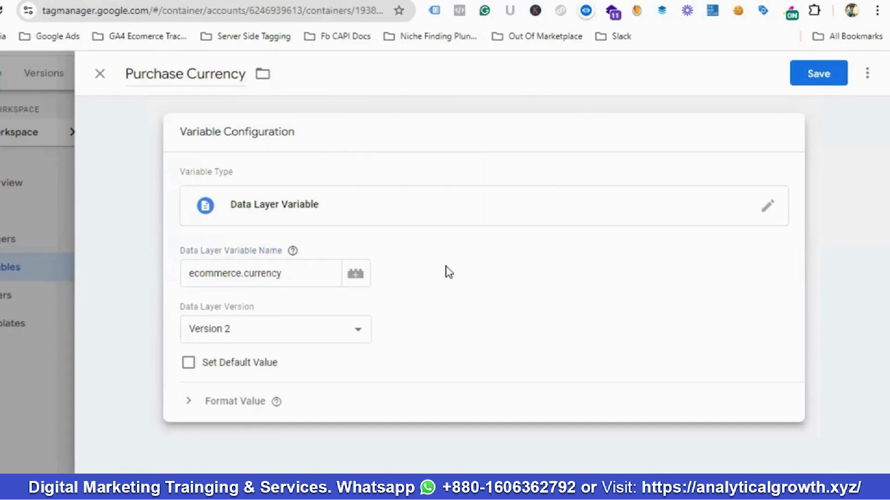
{"action": "left_click", "coordinate": [815, 87]}
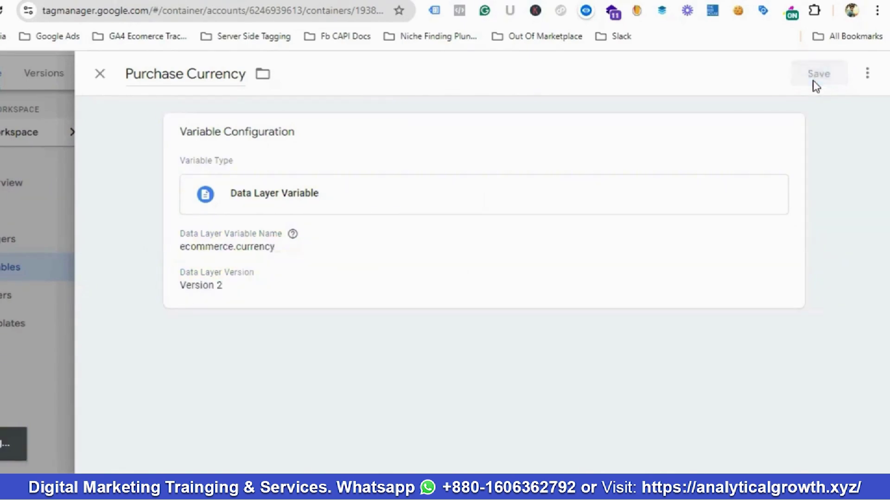
Step: Duplicate the Purchase Currency variable and rename the copy Purchase Transaction Id
{"action": "scroll", "coordinate": [268, 327], "scroll_direction": "down", "scroll_amount": 1}
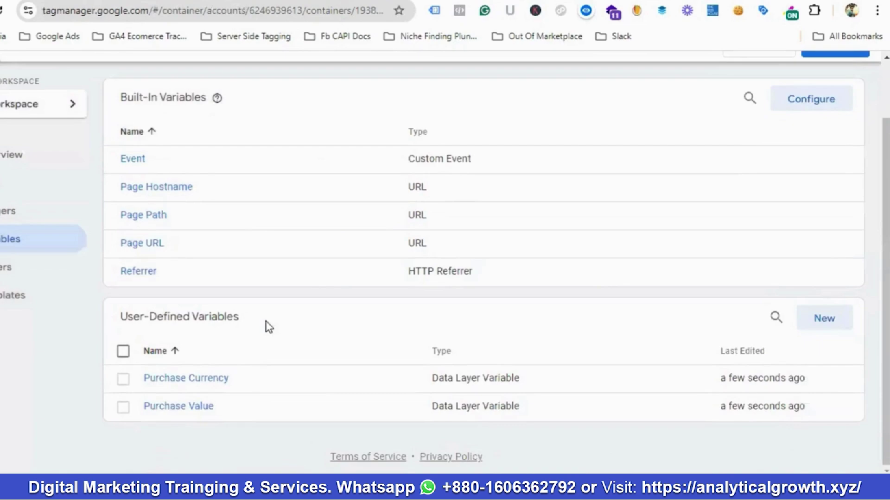
{"action": "left_click", "coordinate": [189, 380]}
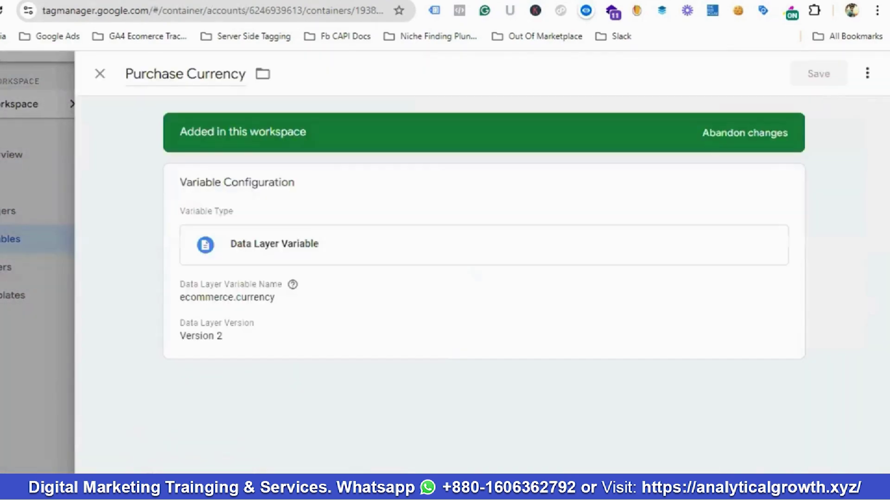
{"action": "left_click", "coordinate": [867, 73]}
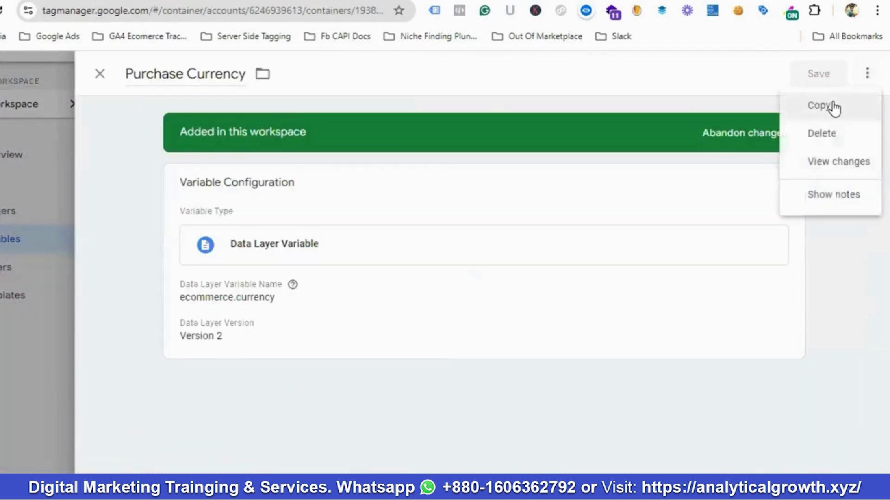
{"action": "left_click", "coordinate": [832, 107]}
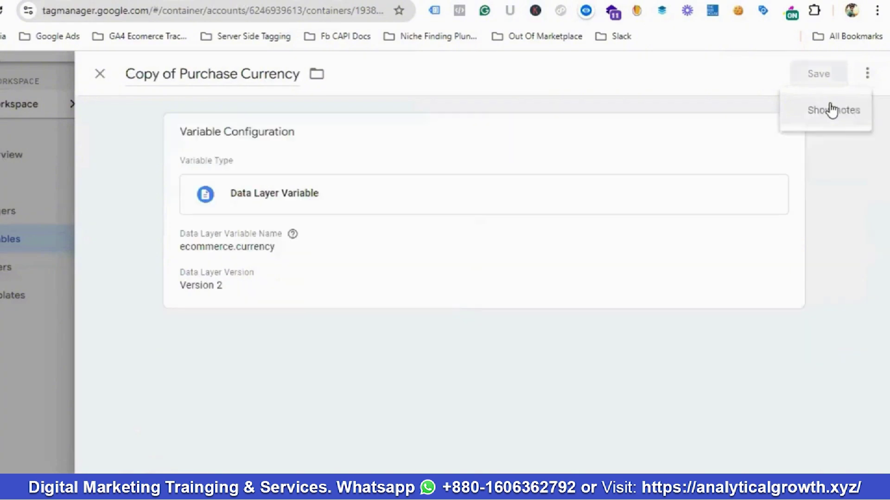
{"action": "left_click", "coordinate": [180, 74]}
{"action": "key", "text": "BackSpace"}
{"action": "key", "text": "BackSpace"}
{"action": "key", "text": "BackSpace"}
{"action": "key", "text": "BackSpace"}
{"action": "key", "text": "BackSpace"}
{"action": "key", "text": "BackSpace"}
{"action": "key", "text": "BackSpace"}
{"action": "key", "text": "BackSpace"}
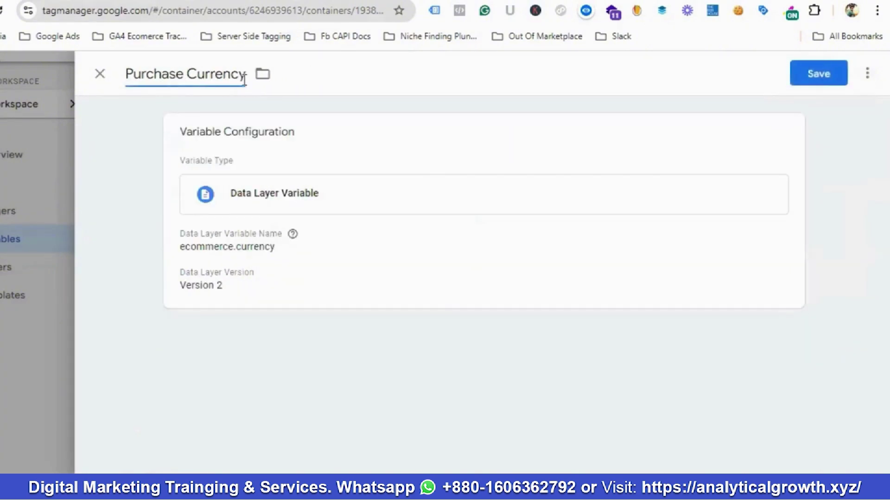
{"action": "double_click", "coordinate": [214, 75]}
{"action": "key", "text": "BackSpace"}
{"action": "type", "text": "T"}
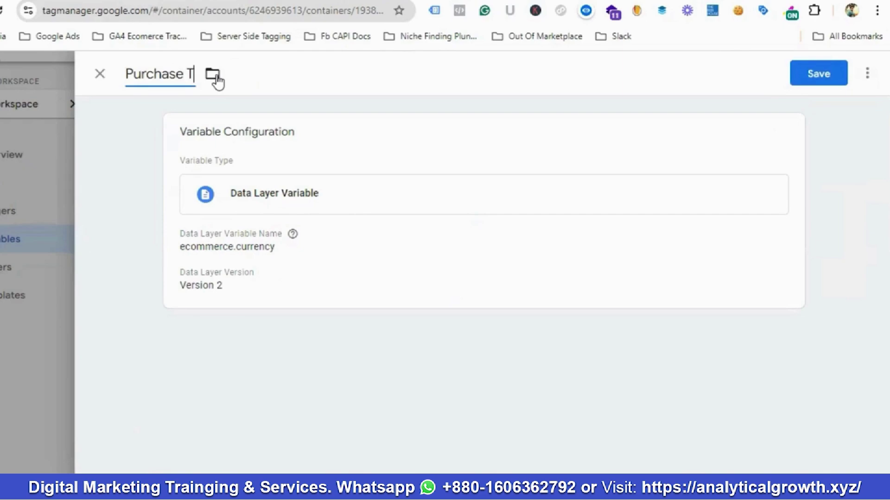
{"action": "type", "text": "ransact"}
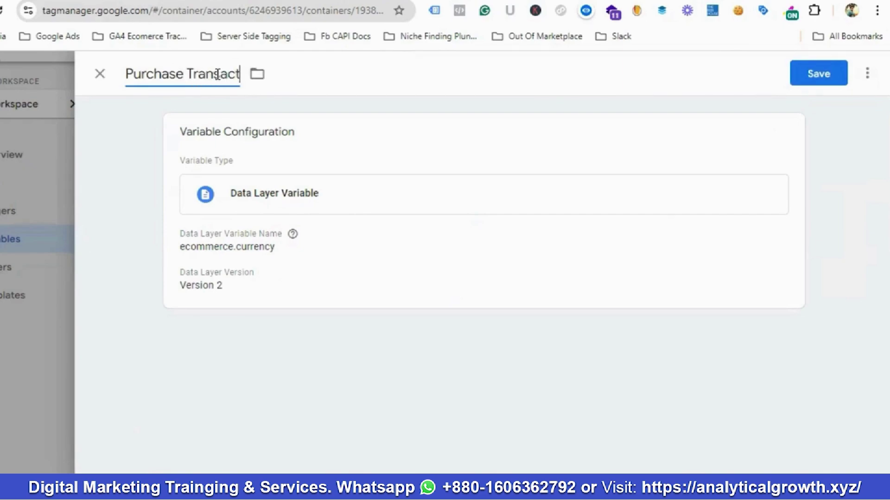
{"action": "type", "text": "ion Id"}
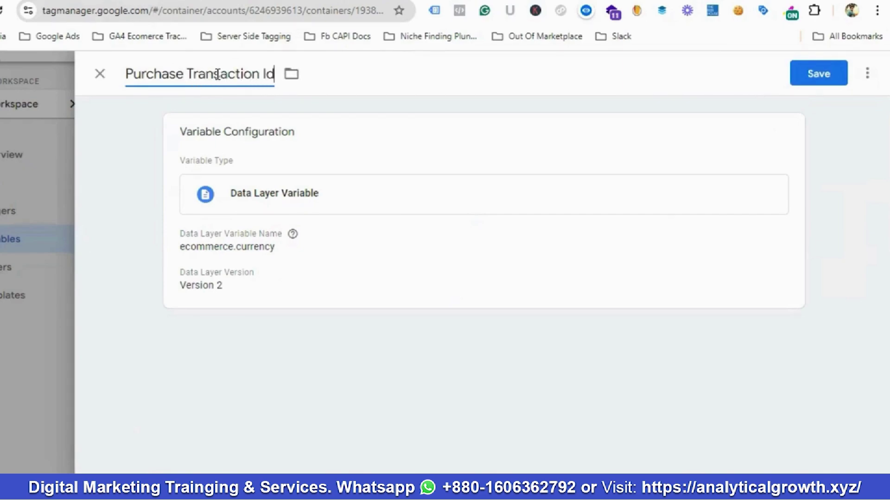
Step: Set Purchase Transaction Id's Data Layer Variable Name to ecommerce.transaction_id using the transaction_id key copied from the Google Docs script, and save the variable
{"action": "left_click", "coordinate": [200, 251]}
{"action": "key", "text": "ctrl+Tab"}
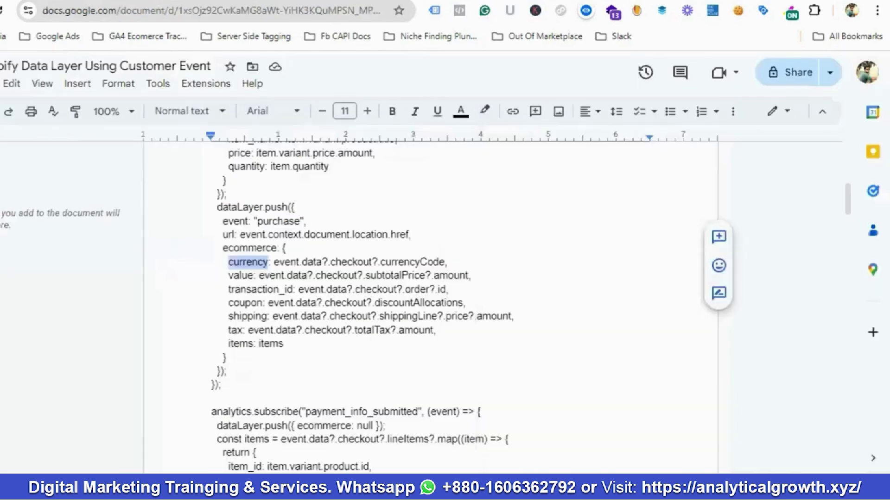
{"action": "double_click", "coordinate": [248, 291]}
{"action": "right_click", "coordinate": [247, 290]}
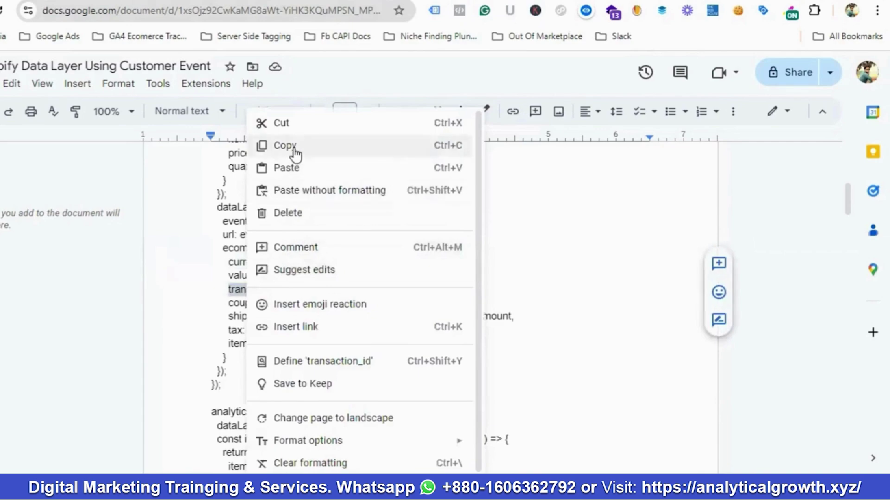
{"action": "left_click", "coordinate": [294, 147]}
{"action": "key", "text": "ctrl+shift+Tab"}
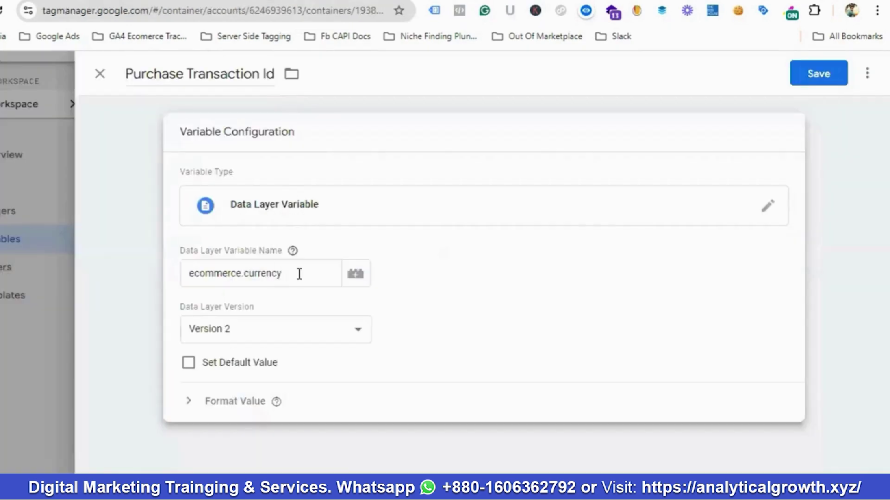
{"action": "double_click", "coordinate": [270, 273]}
{"action": "key", "text": "ctrl+v"}
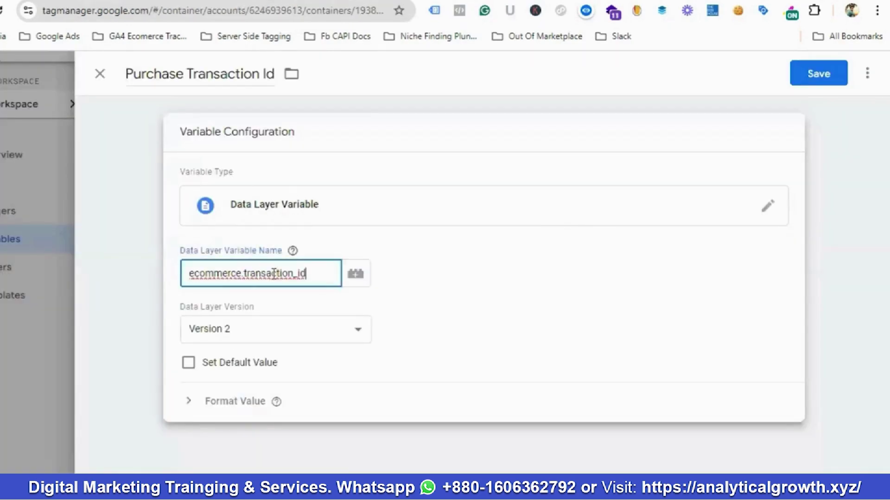
{"action": "left_click", "coordinate": [819, 75]}
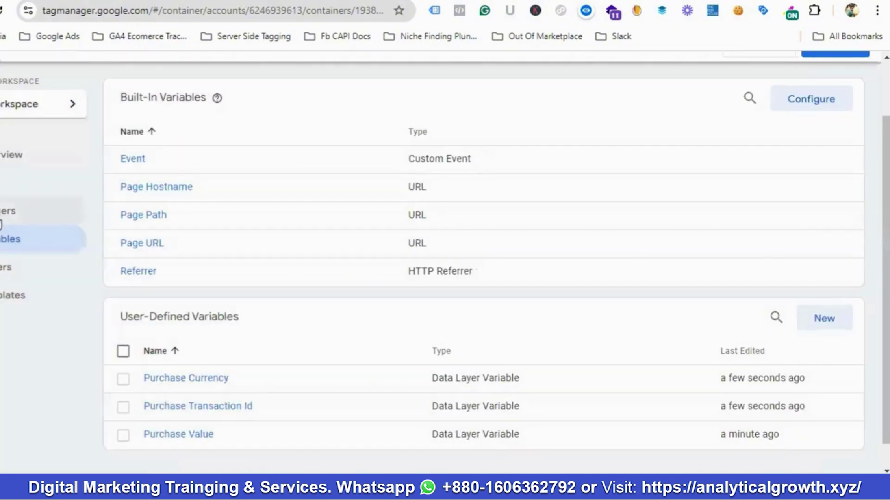
Step: Open the container's triggers, and copy the purchase push's event entry from the data layer output in the Shopify thank-you page's console
{"action": "left_click", "coordinate": [3, 216]}
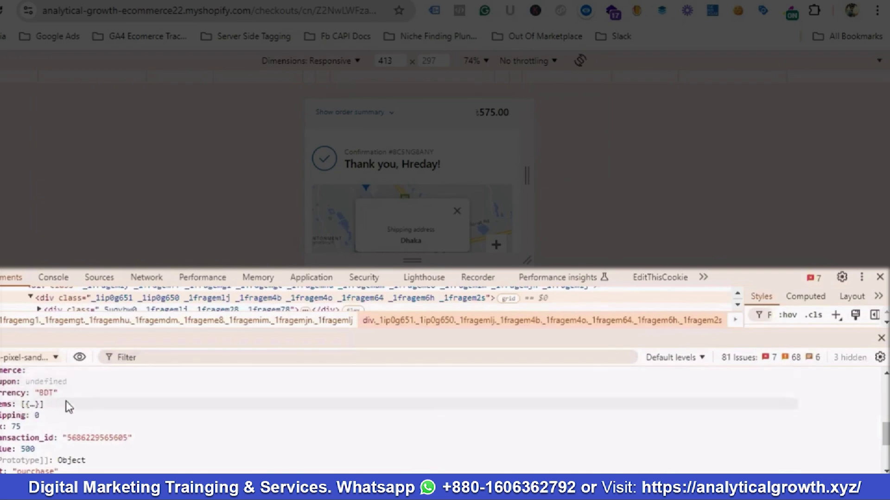
{"action": "scroll", "coordinate": [53, 423], "scroll_direction": "up", "scroll_amount": 3}
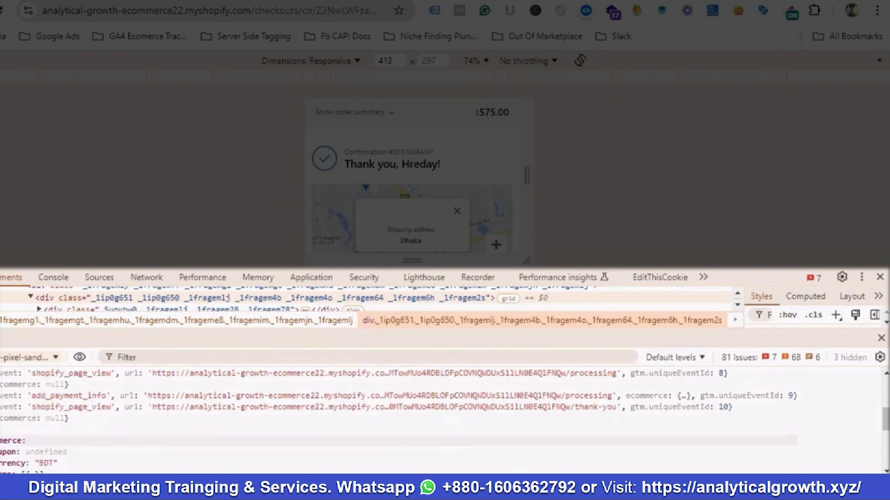
{"action": "left_click", "coordinate": [96, 437]}
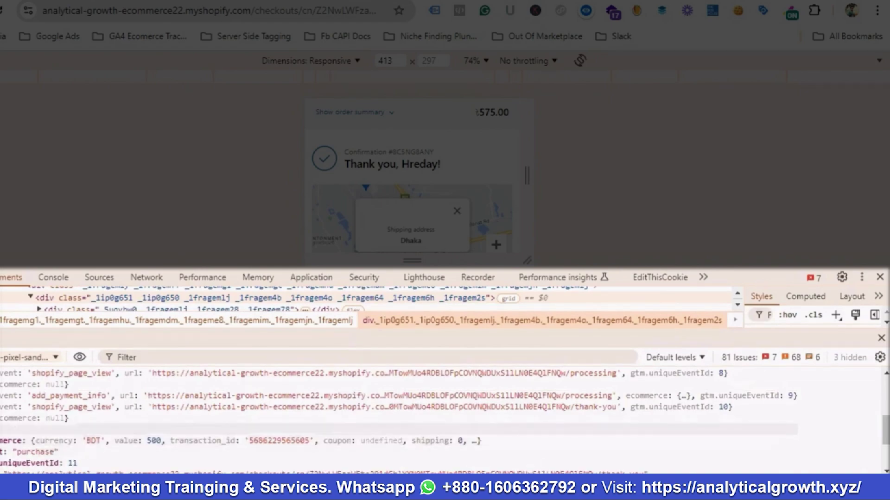
{"action": "left_click", "coordinate": [35, 430]}
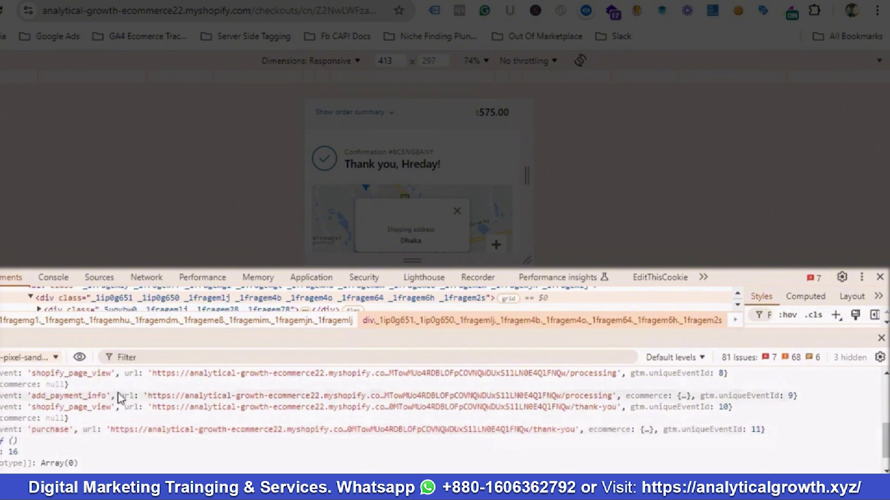
{"action": "left_click", "coordinate": [47, 430]}
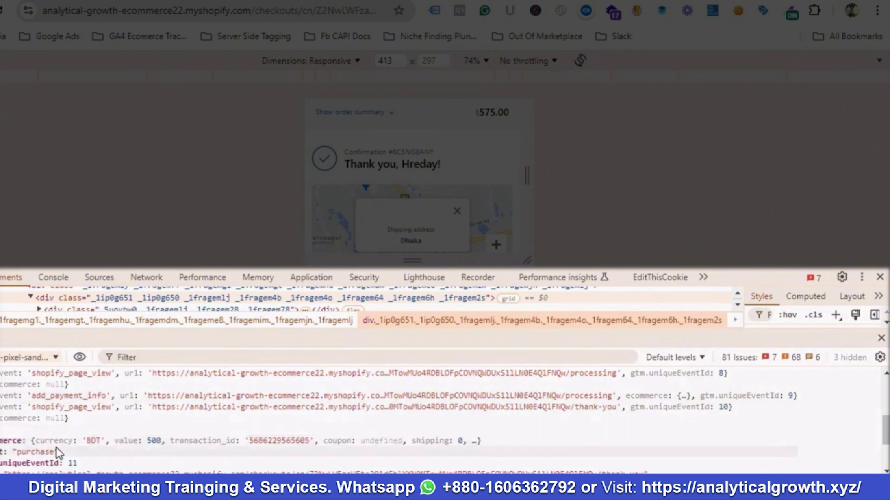
{"action": "right_click", "coordinate": [28, 451]}
{"action": "left_click", "coordinate": [29, 449]}
{"action": "right_click", "coordinate": [4, 452]}
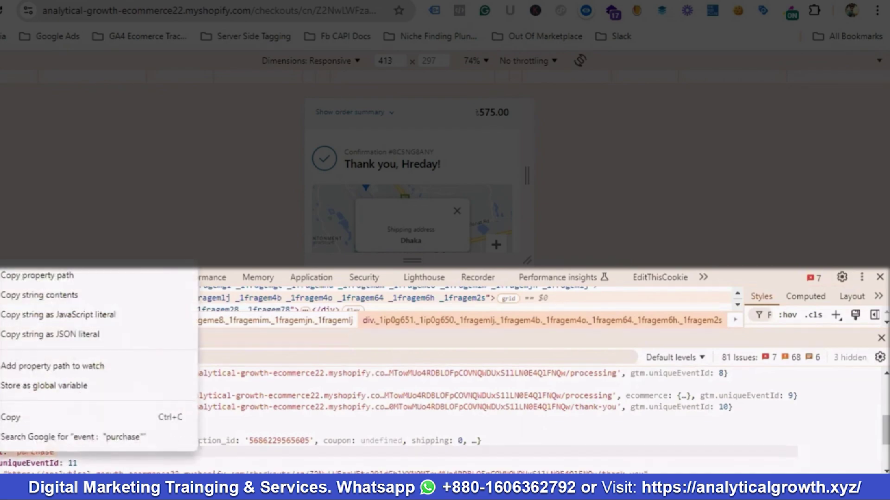
{"action": "left_click", "coordinate": [23, 418]}
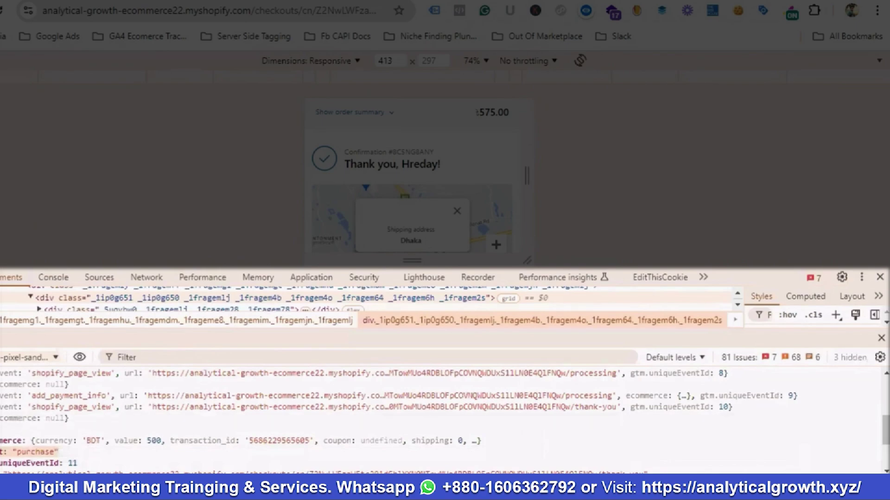
Step: Paste the copied event entry into a new browser tab's address, copy only the word purchase, and return to Tag Manager
{"action": "key", "text": "ctrl+t"}
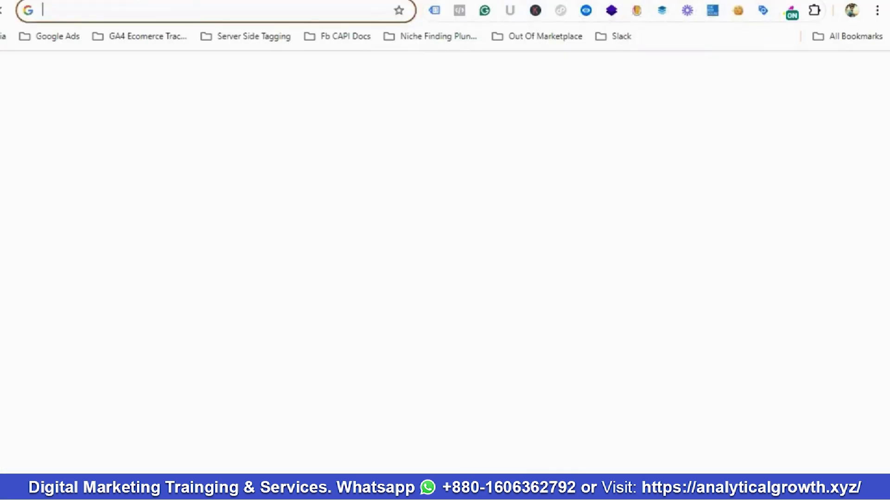
{"action": "key", "text": "ctrl+v"}
{"action": "double_click", "coordinate": [98, 15]}
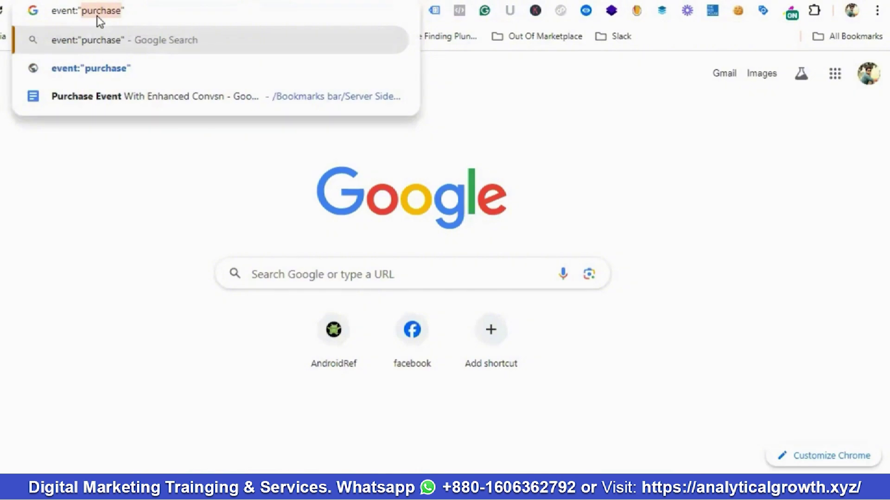
{"action": "left_click", "coordinate": [251, 1]}
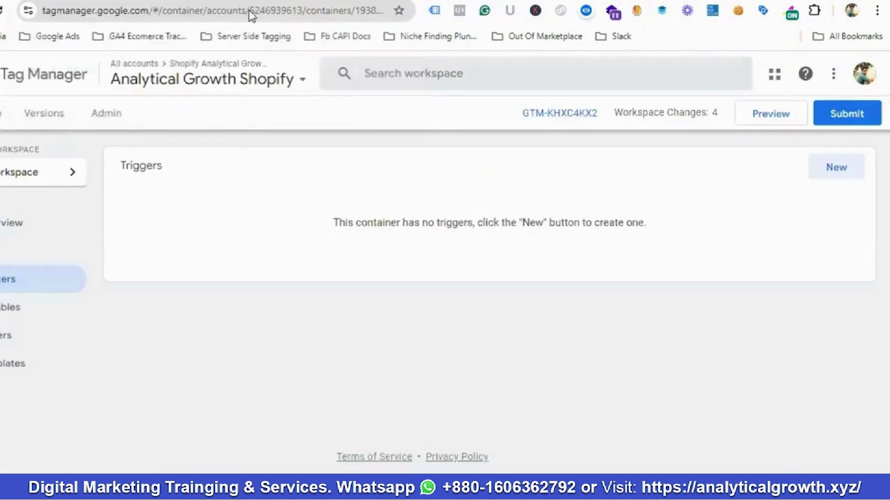
Step: Create a new trigger and name it Purchase Trigger
{"action": "left_click", "coordinate": [841, 181]}
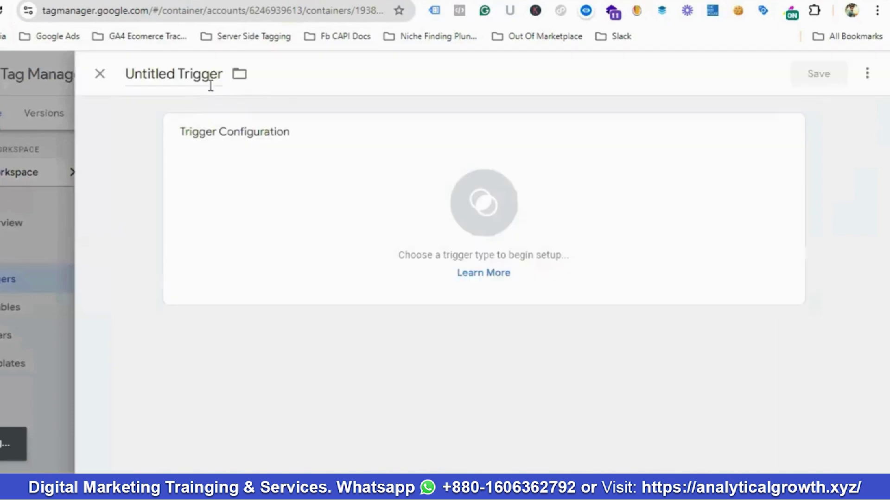
{"action": "left_click", "coordinate": [188, 74]}
{"action": "left_click_drag", "start_coordinate": [177, 79], "coordinate": [111, 76]}
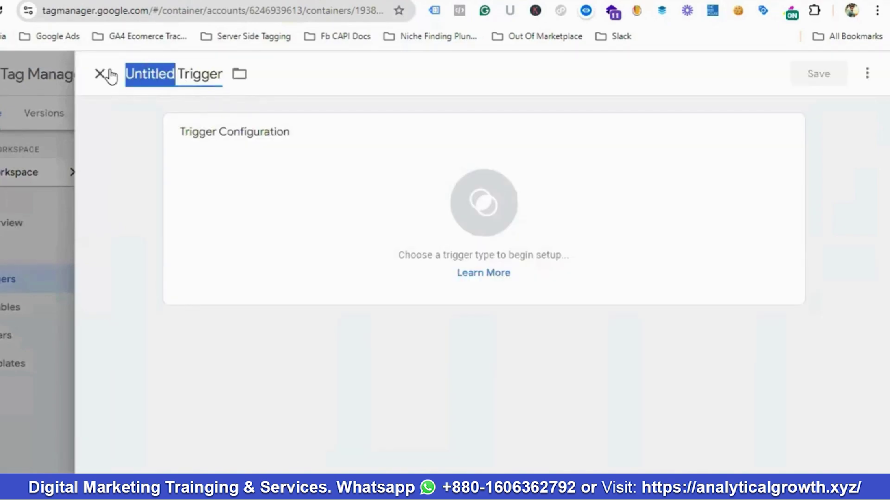
{"action": "key", "text": "BackSpace"}
{"action": "type", "text": "Purc"}
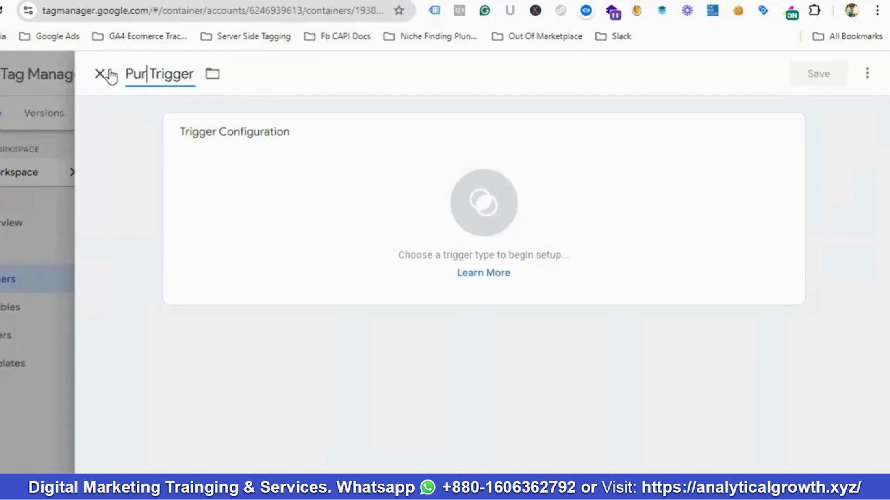
{"action": "type", "text": "hase"}
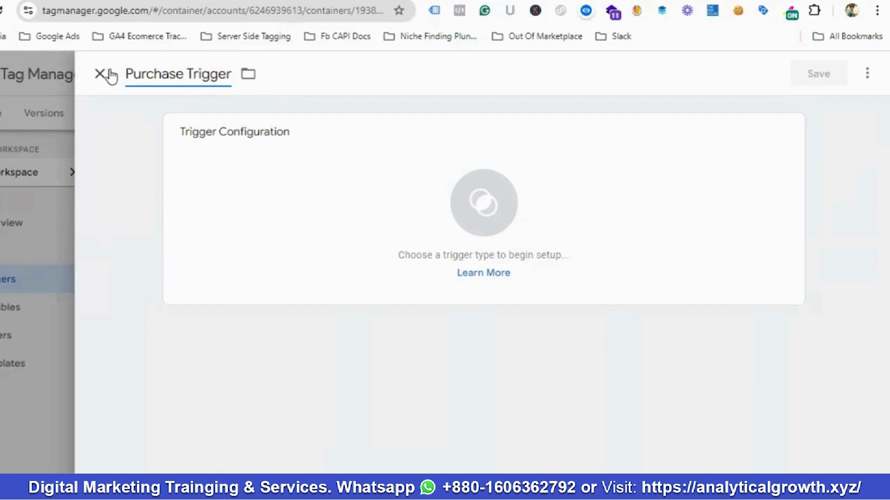
Step: Configure Purchase Trigger as a Custom Event with the event name purchase, firing on all custom events, and save it
{"action": "left_click", "coordinate": [491, 193]}
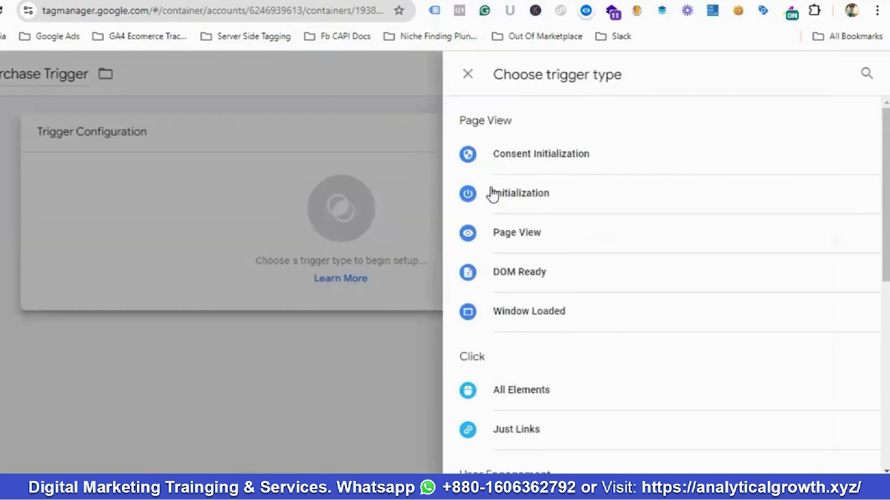
{"action": "scroll", "coordinate": [546, 227], "scroll_direction": "down", "scroll_amount": 9}
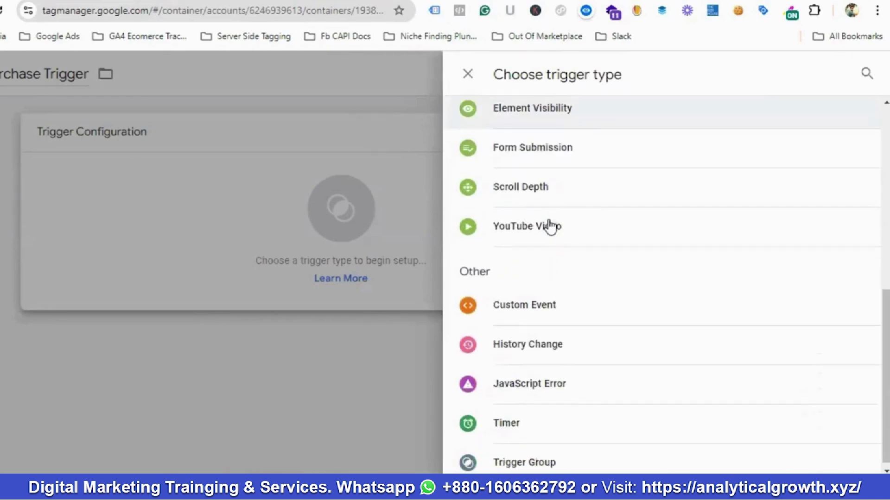
{"action": "left_click", "coordinate": [540, 302]}
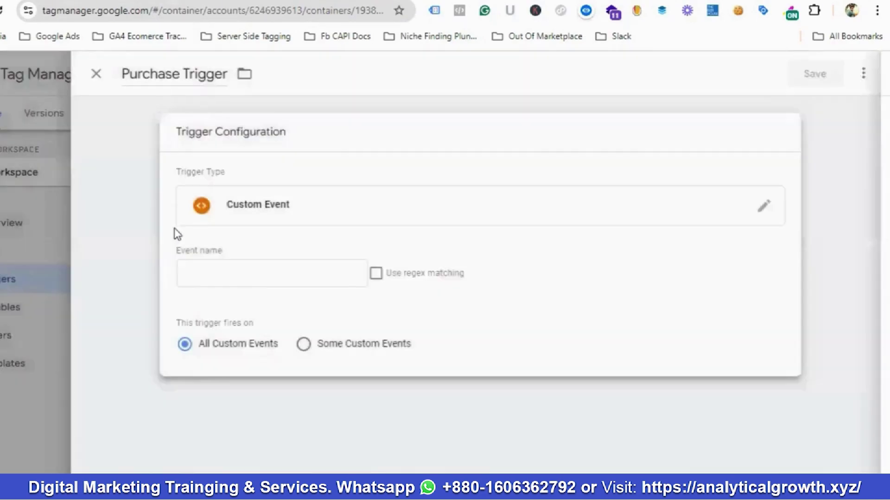
{"action": "left_click", "coordinate": [244, 275]}
{"action": "key", "text": "Down"}
{"action": "key", "text": "Return"}
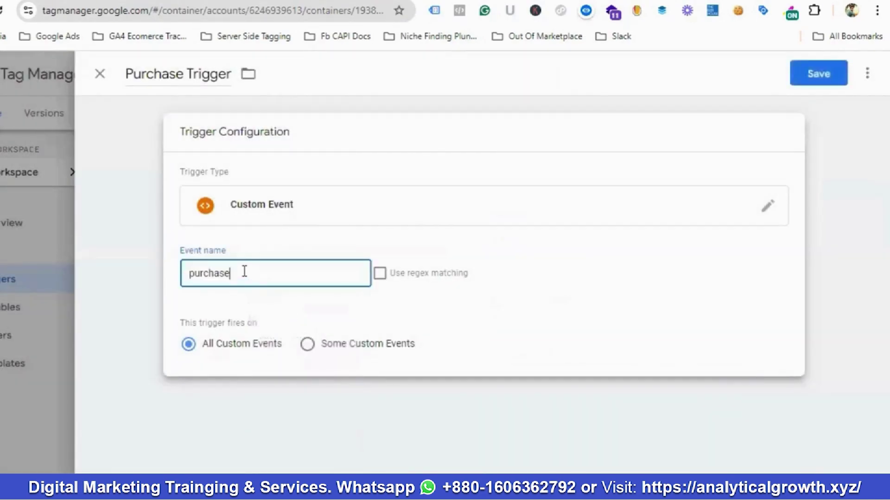
{"action": "left_click", "coordinate": [824, 73]}
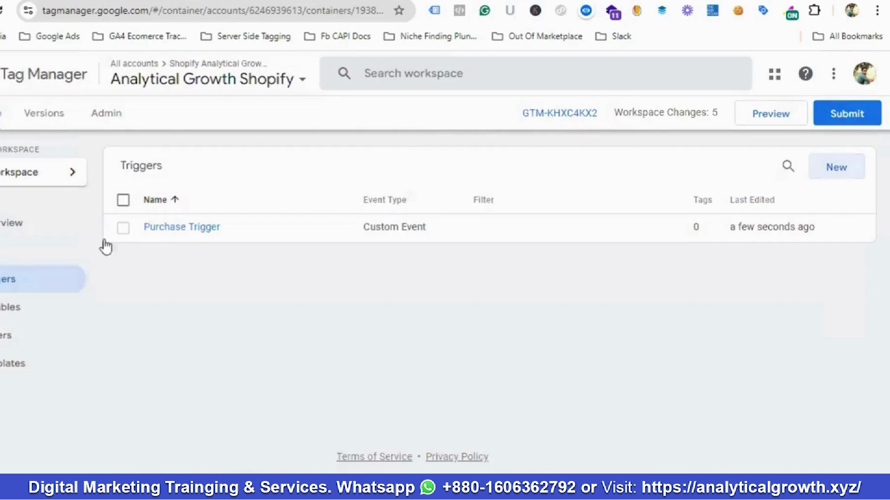
Step: Create a new tag in the container and name it Google Ads Purchase Event
{"action": "left_click", "coordinate": [9, 251]}
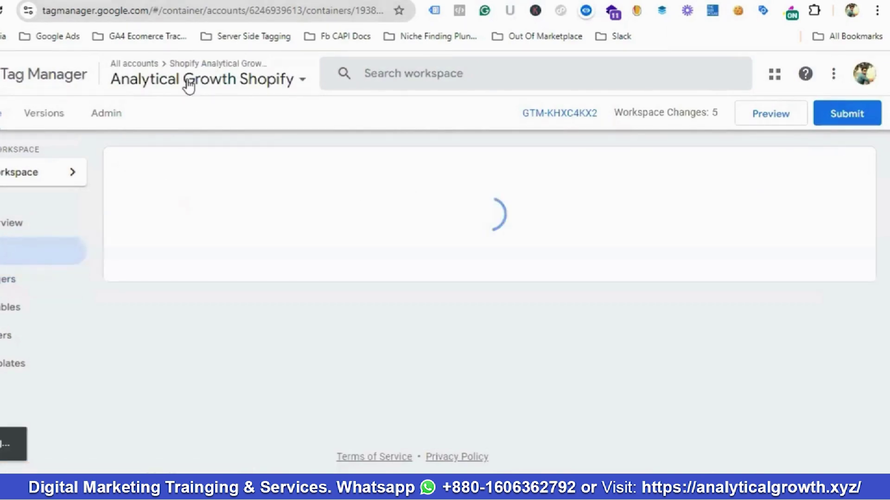
{"action": "key", "text": "ctrl+Tab"}
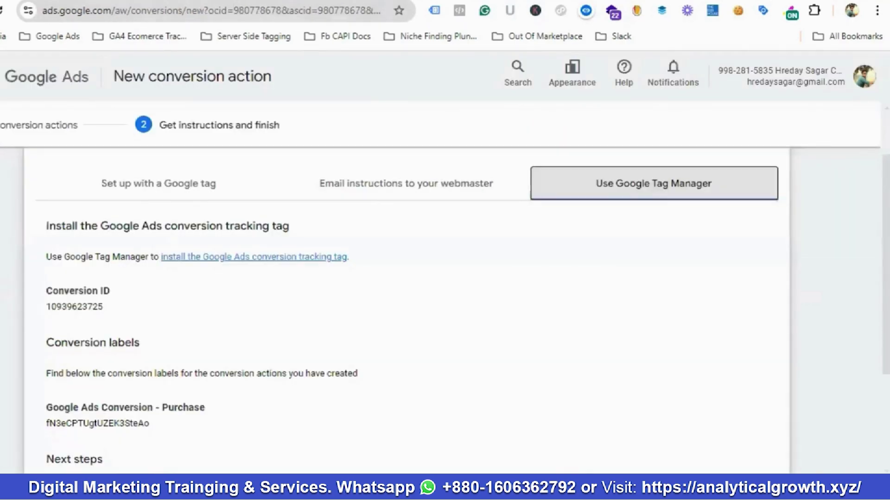
{"action": "key", "text": "ctrl+shift+Tab"}
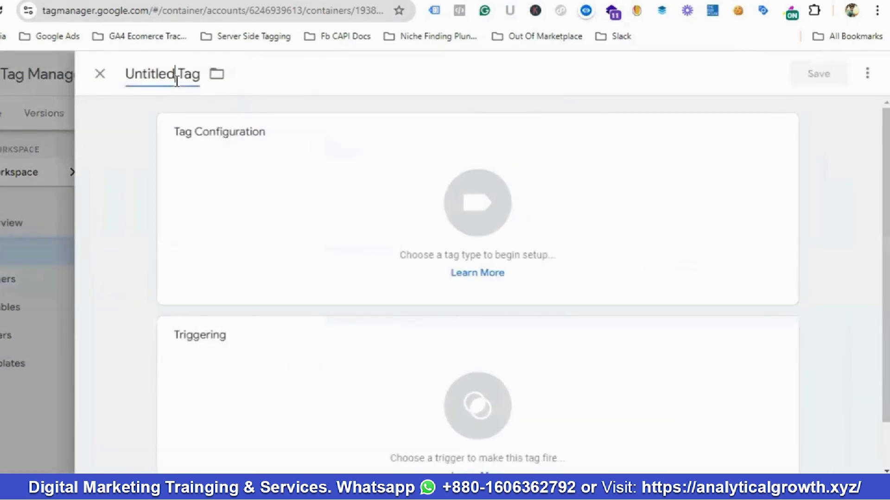
{"action": "left_click", "coordinate": [176, 81]}
{"action": "key", "text": "BackSpace"}
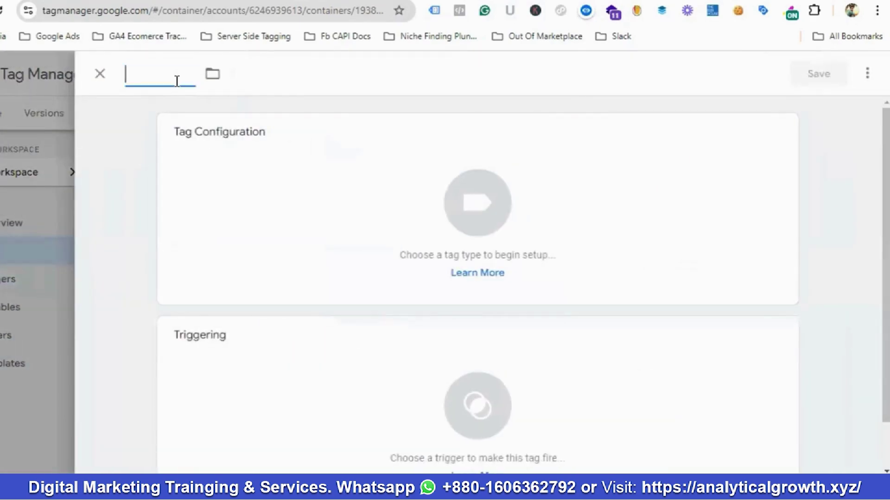
{"action": "type", "text": "Google"}
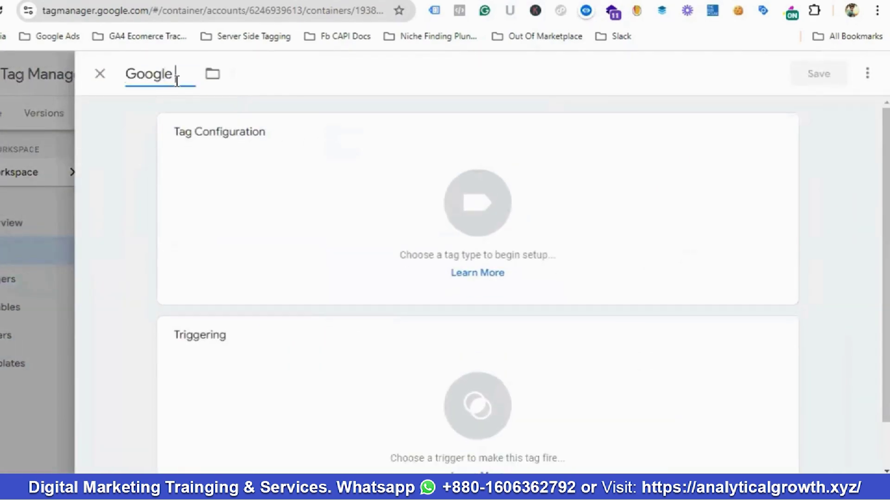
{"action": "key", "text": "Tab"}
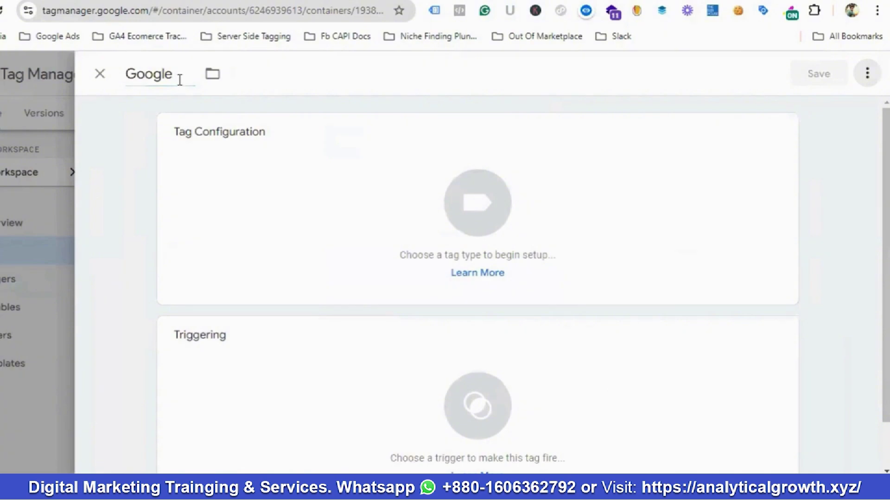
{"action": "left_click", "coordinate": [179, 80]}
{"action": "type", "text": "A"}
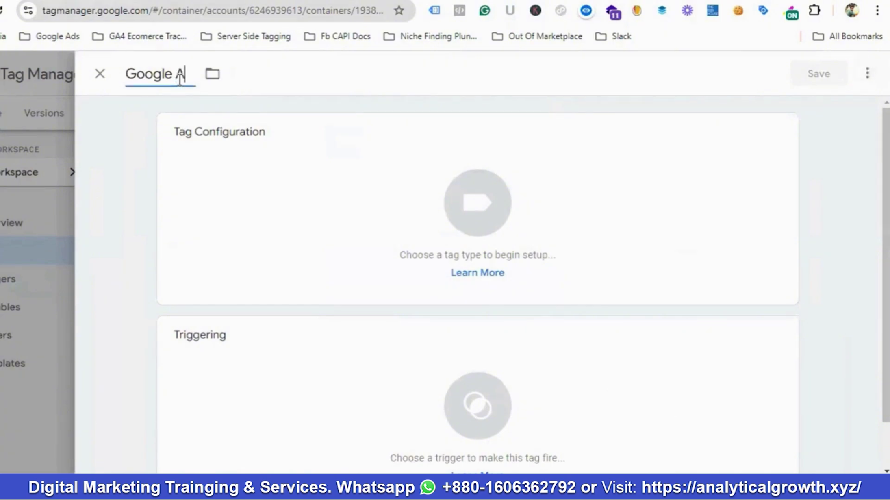
{"action": "type", "text": "ds P"}
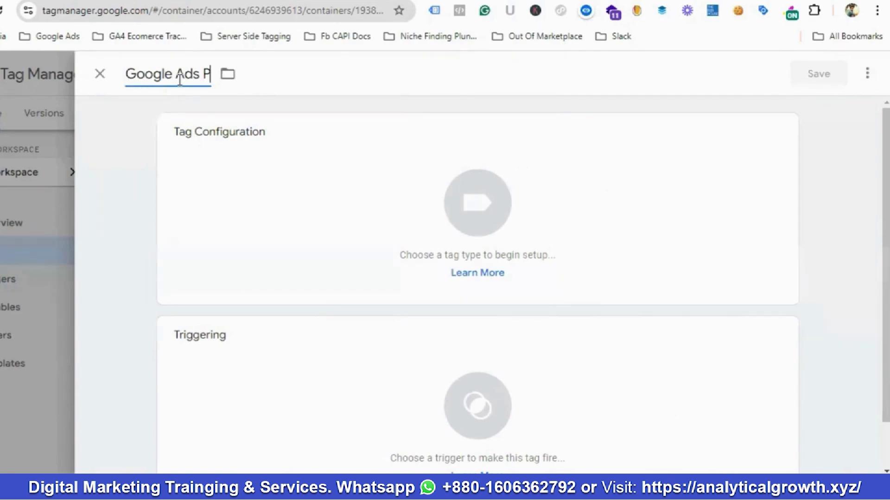
{"action": "type", "text": "urchase Event"}
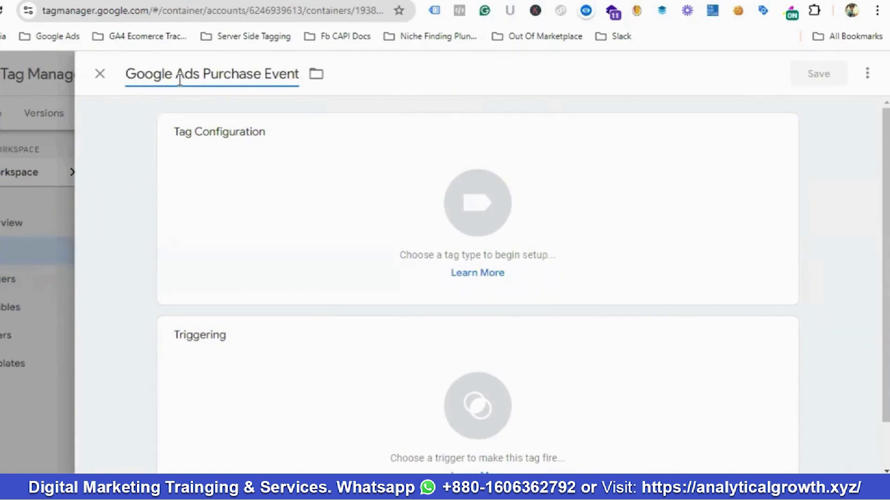
Step: Set the tag type to Google Ads Conversion Tracking
{"action": "left_click", "coordinate": [429, 188]}
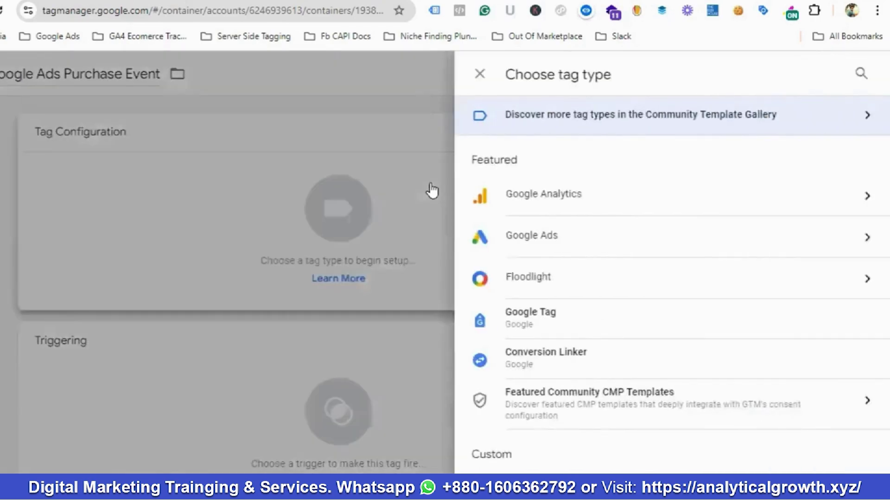
{"action": "left_click", "coordinate": [529, 245]}
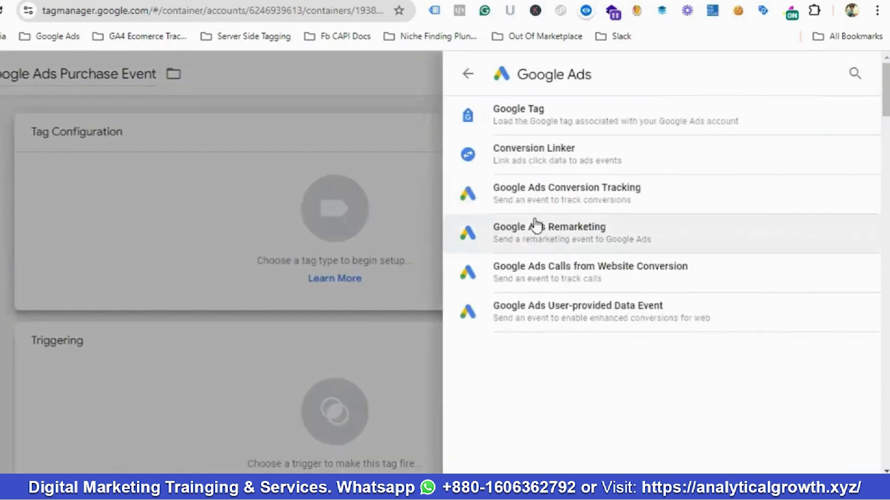
{"action": "left_click", "coordinate": [566, 203]}
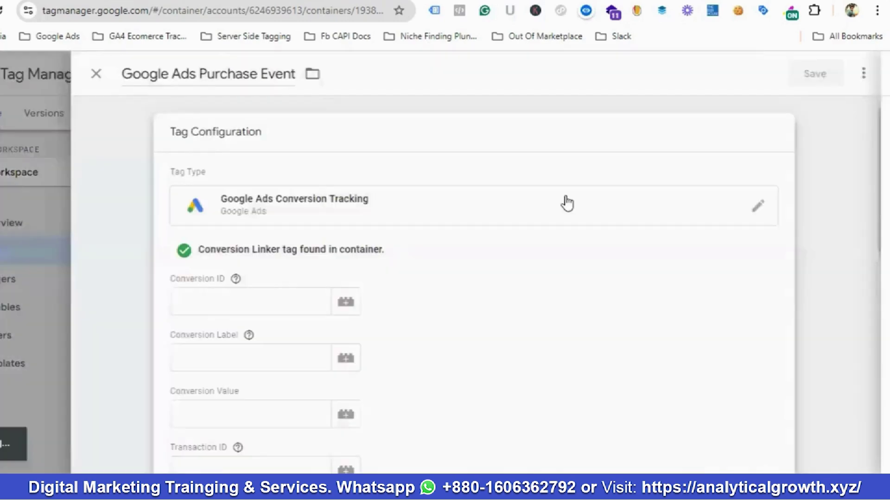
Step: Examine the conversion tag's empty fields, from Conversion ID and Conversion Label through Conversion Value and Transaction ID to Currency Code
{"action": "left_click", "coordinate": [226, 304]}
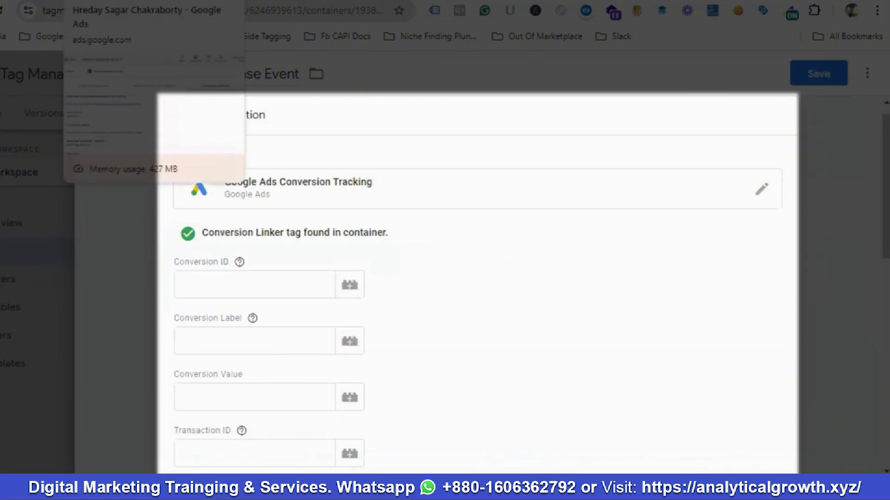
{"action": "left_click", "coordinate": [219, 295]}
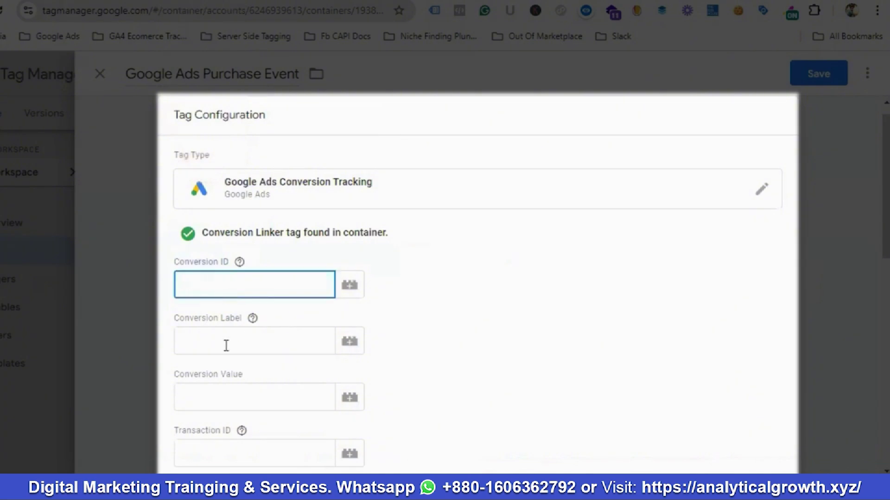
{"action": "scroll", "coordinate": [241, 315], "scroll_direction": "down", "scroll_amount": 2}
{"action": "left_click", "coordinate": [232, 321]}
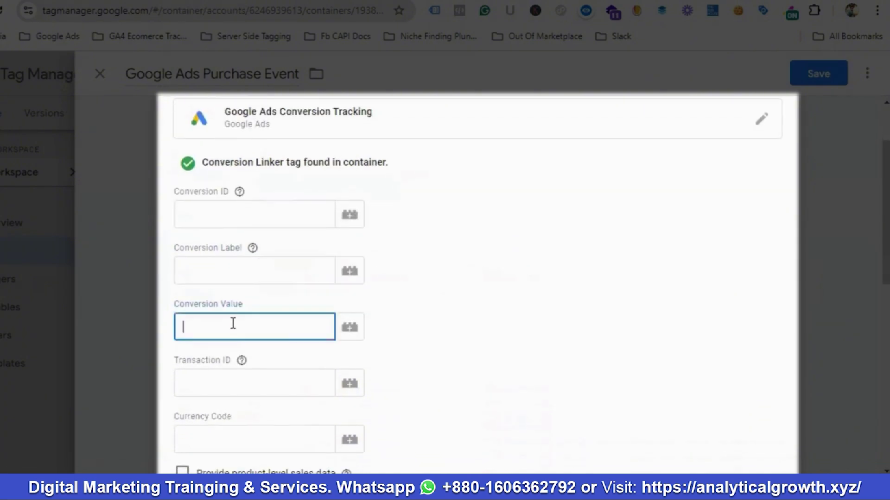
{"action": "left_click", "coordinate": [228, 389]}
{"action": "scroll", "coordinate": [236, 379], "scroll_direction": "down", "scroll_amount": 4}
{"action": "left_click", "coordinate": [229, 301]}
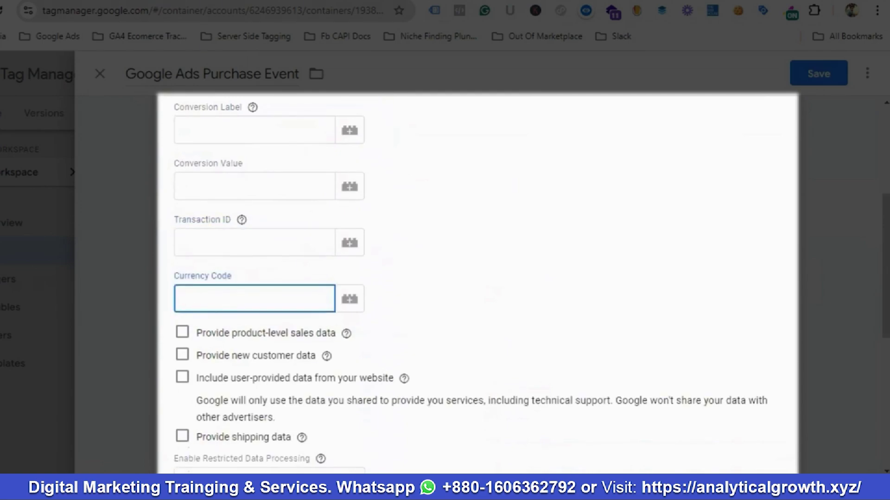
Step: Copy the Conversion ID from the Google Ads instructions and paste it into the tag's Conversion ID in Tag Manager
{"action": "key", "text": "ctrl+Tab"}
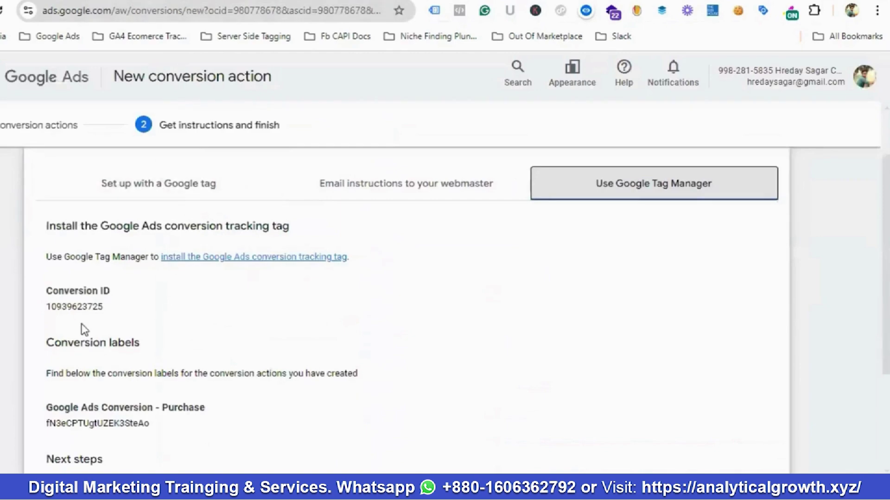
{"action": "double_click", "coordinate": [80, 307]}
{"action": "right_click", "coordinate": [80, 308]}
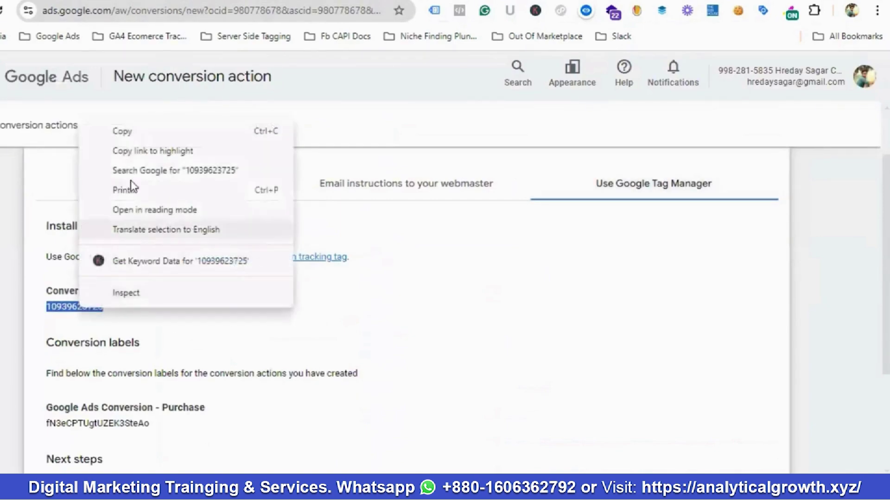
{"action": "left_click", "coordinate": [125, 134]}
{"action": "key", "text": "ctrl+shift+Tab"}
{"action": "scroll", "coordinate": [193, 206], "scroll_direction": "up", "scroll_amount": 2}
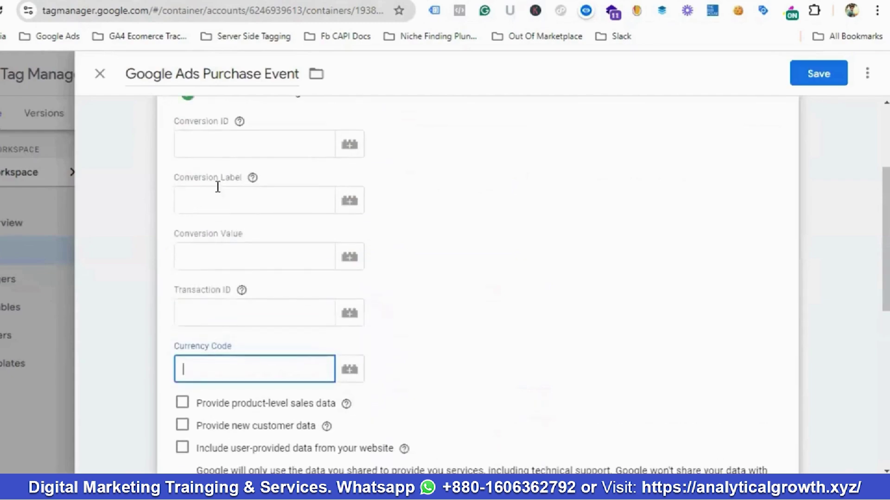
{"action": "left_click", "coordinate": [220, 147]}
{"action": "key", "text": "ctrl+v"}
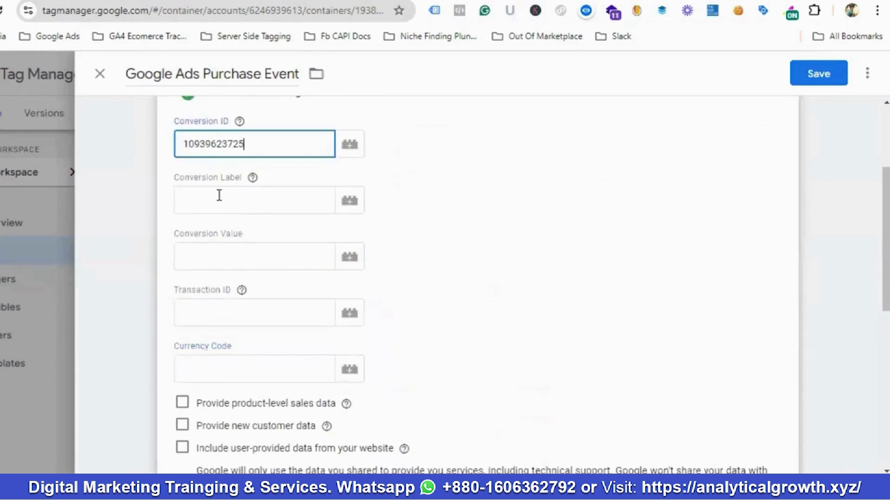
Step: Copy the Google Ads Conversion - Purchase label from Google Ads and paste it into the tag's Conversion Label in Tag Manager
{"action": "left_click", "coordinate": [218, 195]}
{"action": "key", "text": "ctrl+Tab"}
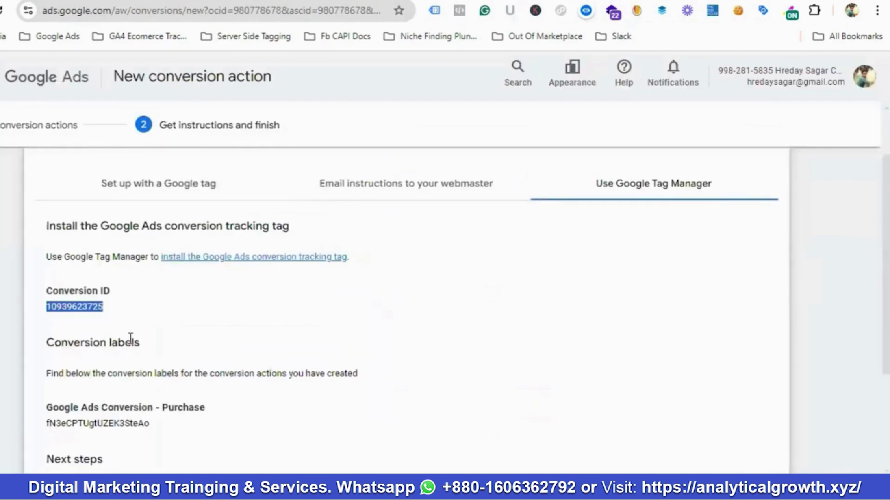
{"action": "double_click", "coordinate": [81, 353]}
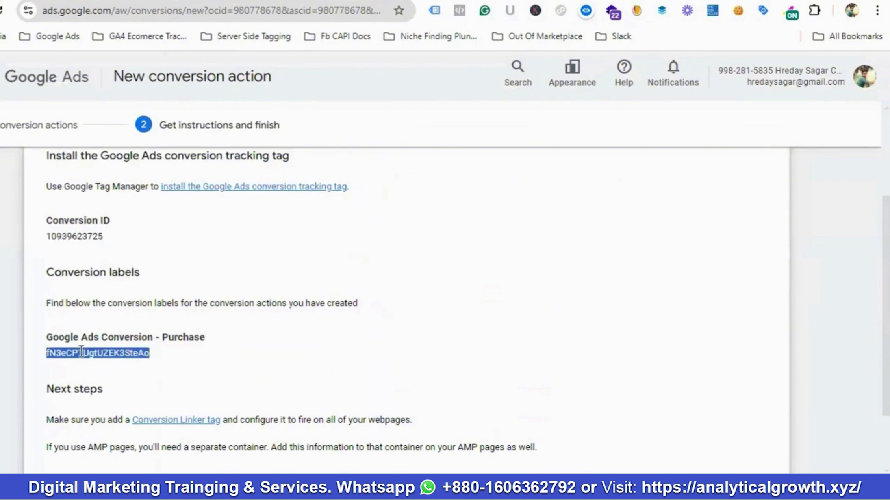
{"action": "right_click", "coordinate": [81, 353]}
{"action": "left_click", "coordinate": [123, 175]}
{"action": "key", "text": "ctrl+Tab"}
{"action": "left_click", "coordinate": [214, 204]}
{"action": "key", "text": "ctrl+v"}
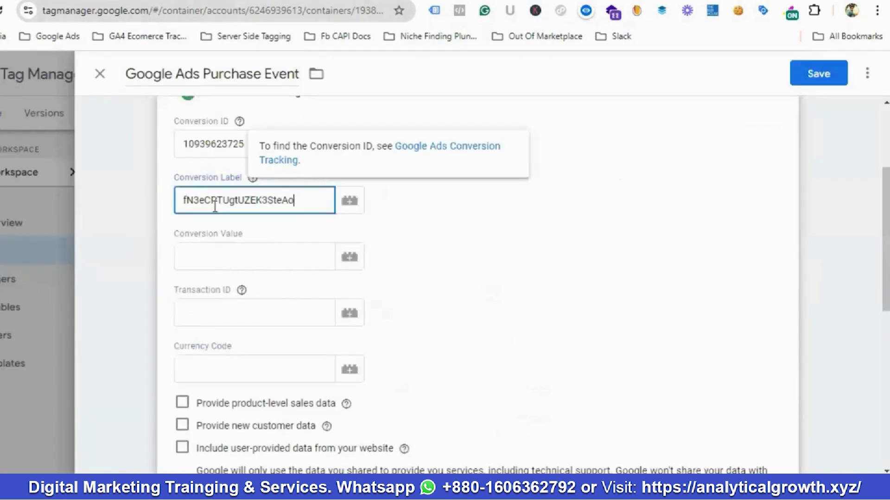
Step: Set the tag's Conversion Value to the Purchase Value variable and its Transaction ID to the Purchase Transaction Id variable
{"action": "left_click", "coordinate": [217, 254]}
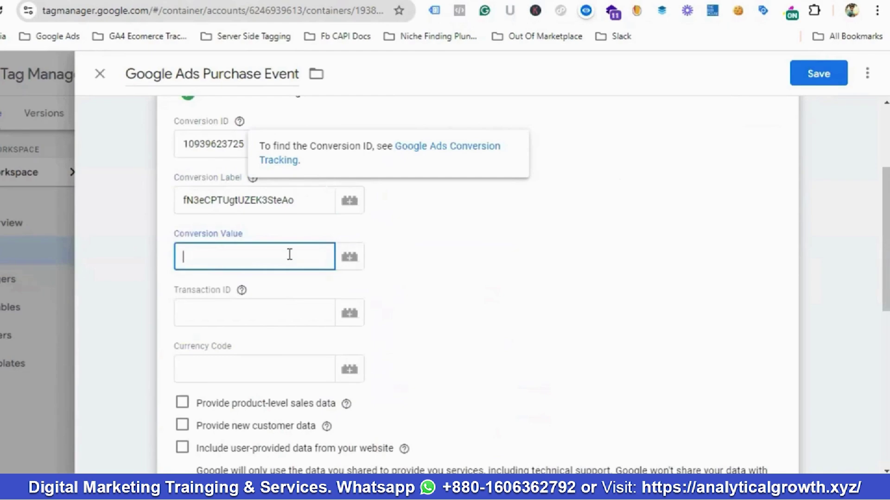
{"action": "left_click", "coordinate": [351, 258]}
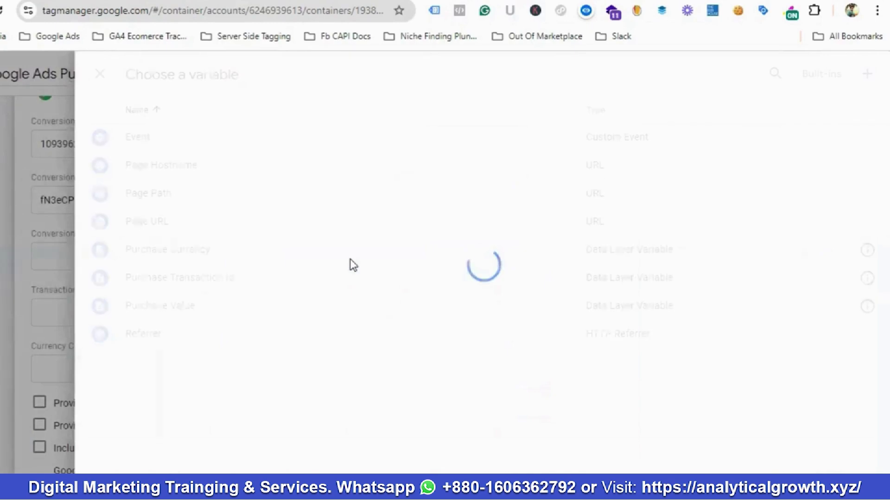
{"action": "left_click", "coordinate": [180, 306]}
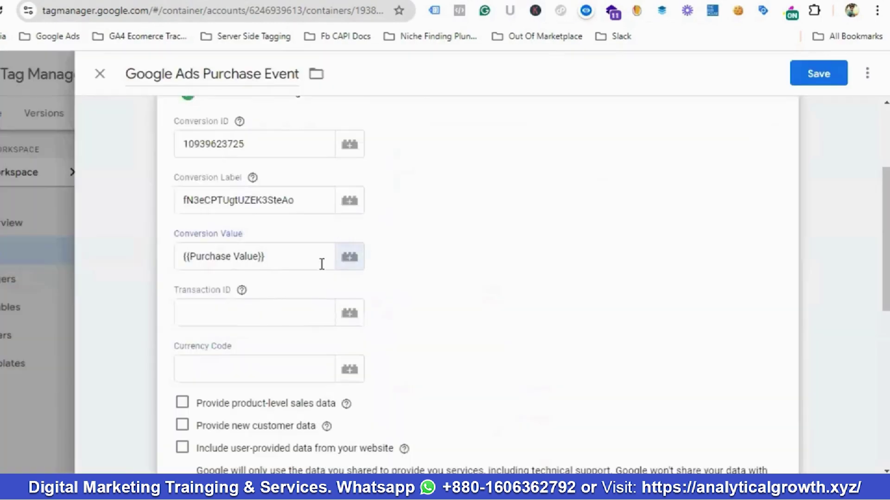
{"action": "left_click", "coordinate": [358, 318]}
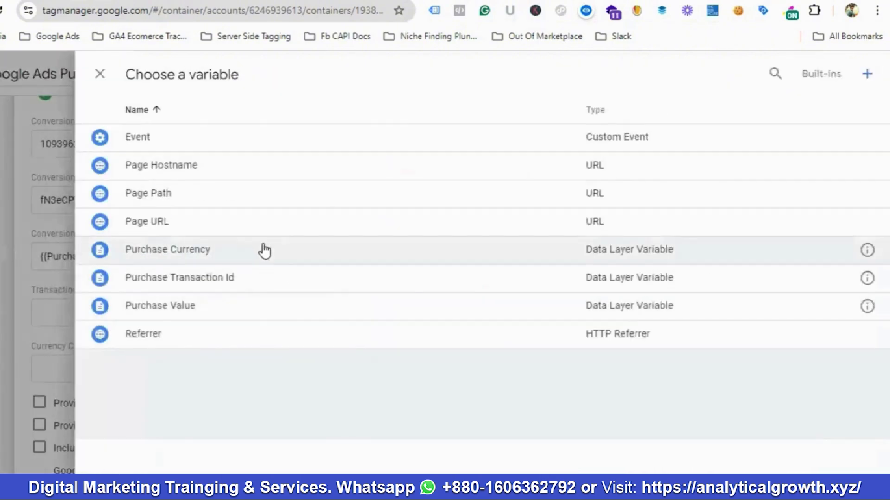
{"action": "left_click", "coordinate": [217, 282]}
Step: Set the tag's Currency Code to the Purchase Currency variable
{"action": "scroll", "coordinate": [295, 282], "scroll_direction": "down", "scroll_amount": 1}
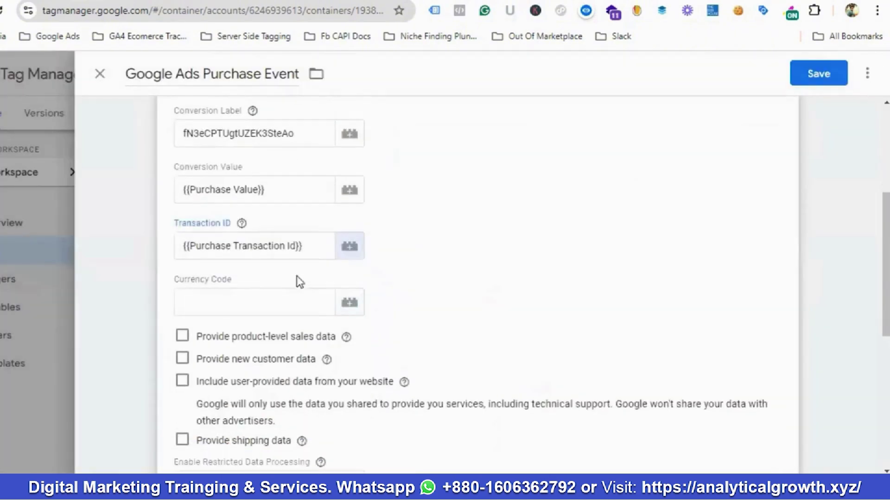
{"action": "left_click", "coordinate": [263, 297]}
{"action": "left_click", "coordinate": [360, 306]}
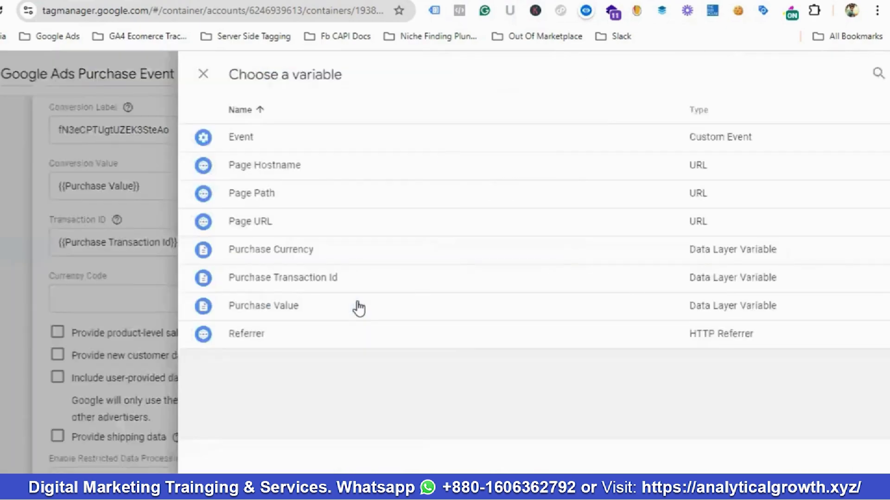
{"action": "left_click", "coordinate": [192, 250]}
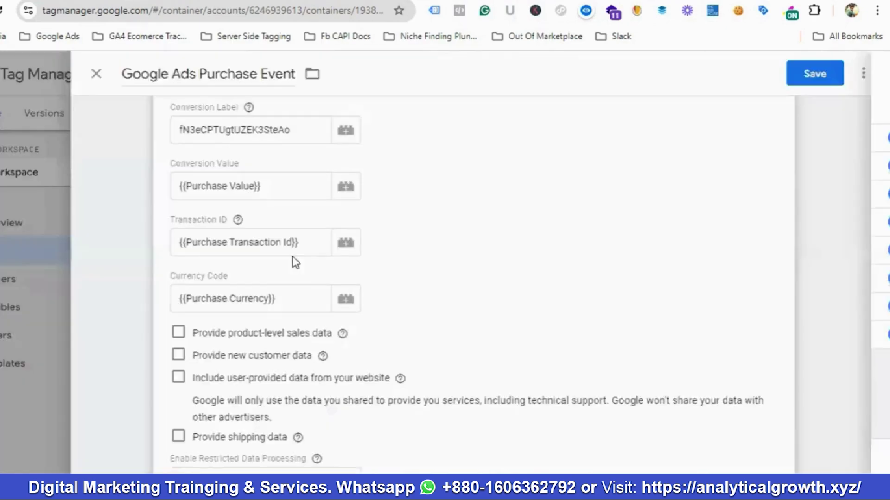
Step: Assign Purchase Trigger as the tag's firing trigger and save the tag
{"action": "scroll", "coordinate": [334, 245], "scroll_direction": "down", "scroll_amount": 2}
{"action": "scroll", "coordinate": [348, 240], "scroll_direction": "down", "scroll_amount": 3}
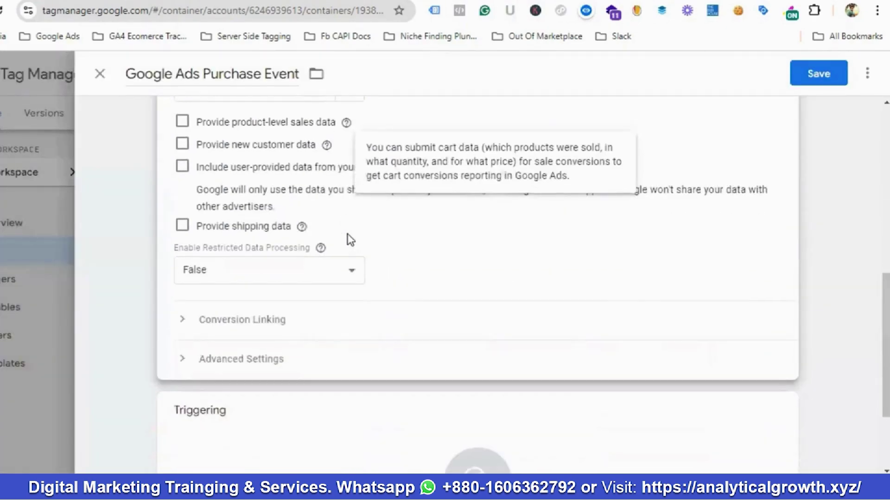
{"action": "scroll", "coordinate": [383, 239], "scroll_direction": "down", "scroll_amount": 3}
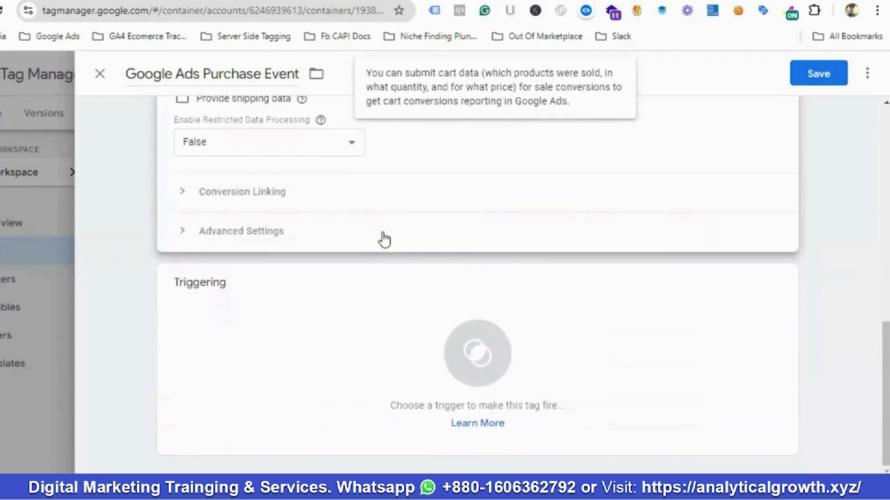
{"action": "left_click", "coordinate": [473, 348]}
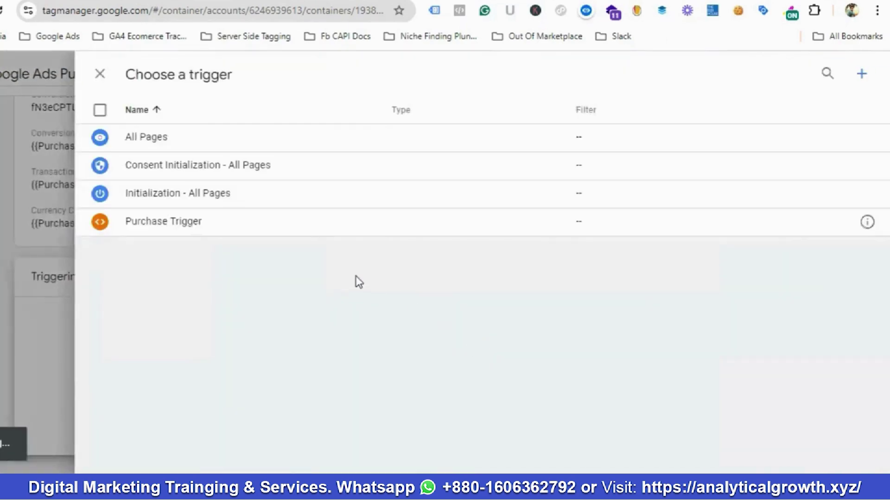
{"action": "left_click", "coordinate": [170, 222]}
{"action": "left_click", "coordinate": [814, 77]}
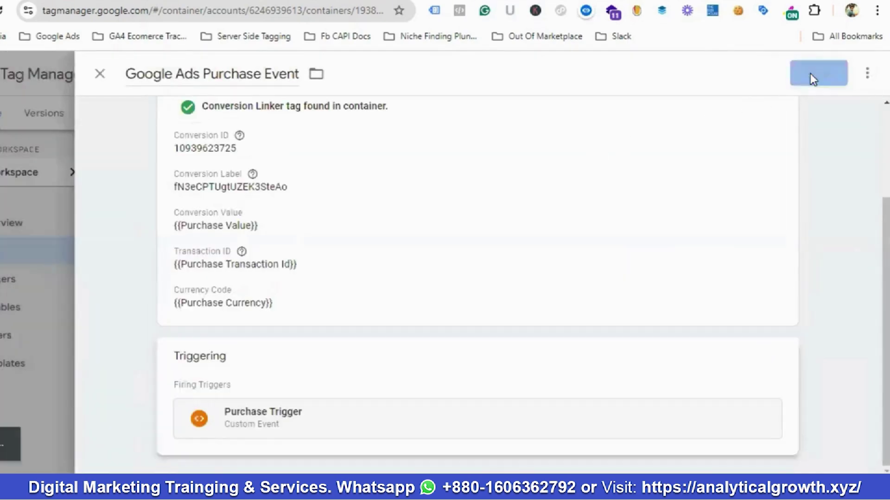
Step: Switch to Google Ads and finish the setup of the new Google Ads Conversion - Purchase action
{"action": "left_click", "coordinate": [84, 2]}
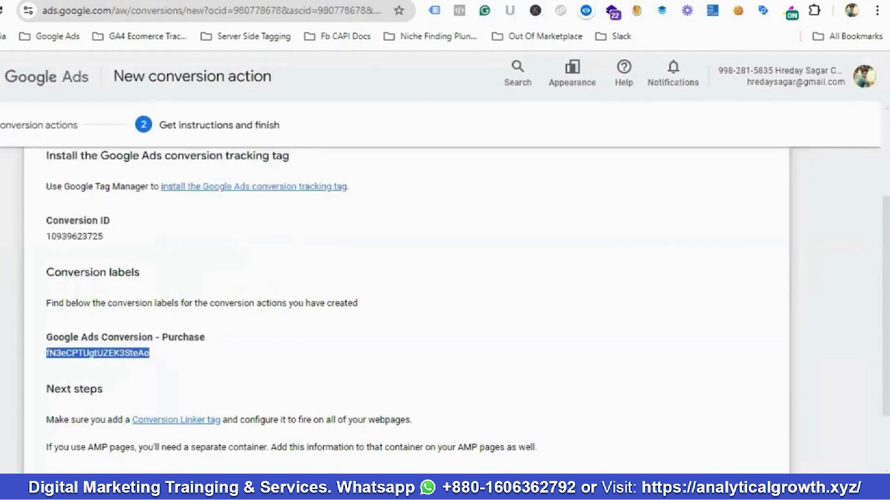
{"action": "scroll", "coordinate": [215, 278], "scroll_direction": "down", "scroll_amount": 2}
{"action": "left_click", "coordinate": [46, 432]}
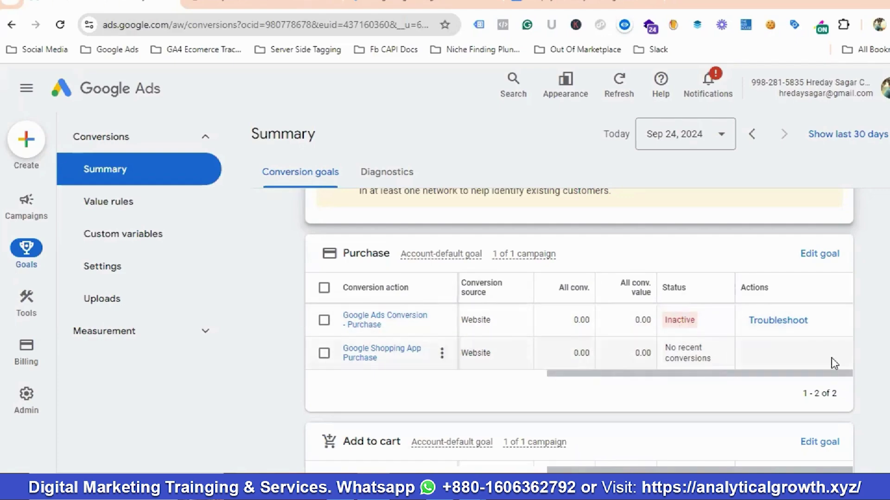
{"action": "left_click", "coordinate": [780, 321]}
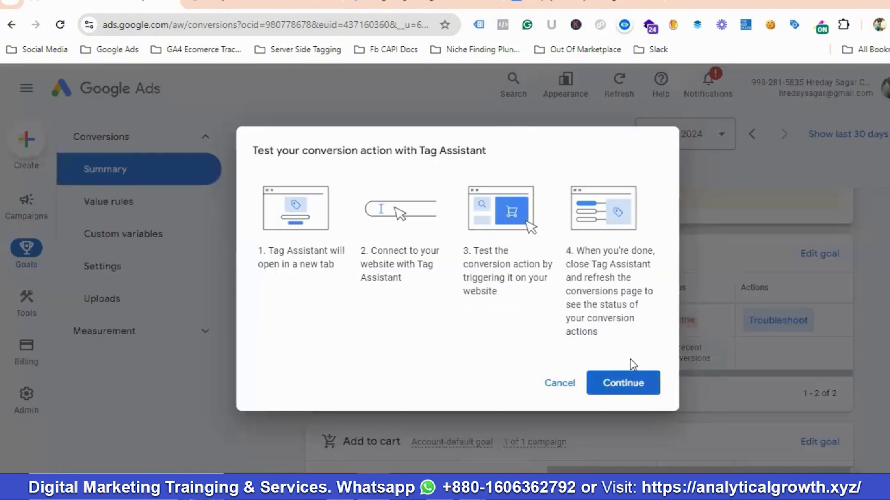
{"action": "left_click", "coordinate": [630, 376]}
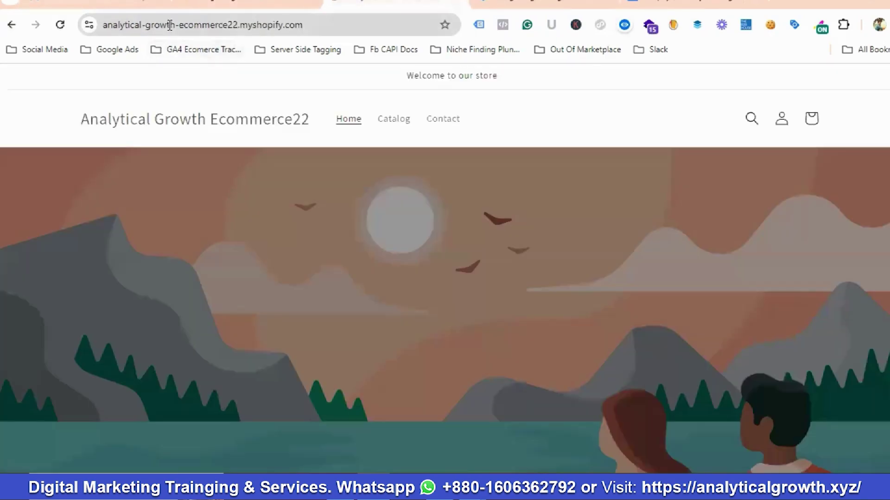
{"action": "left_click", "coordinate": [171, 24]}
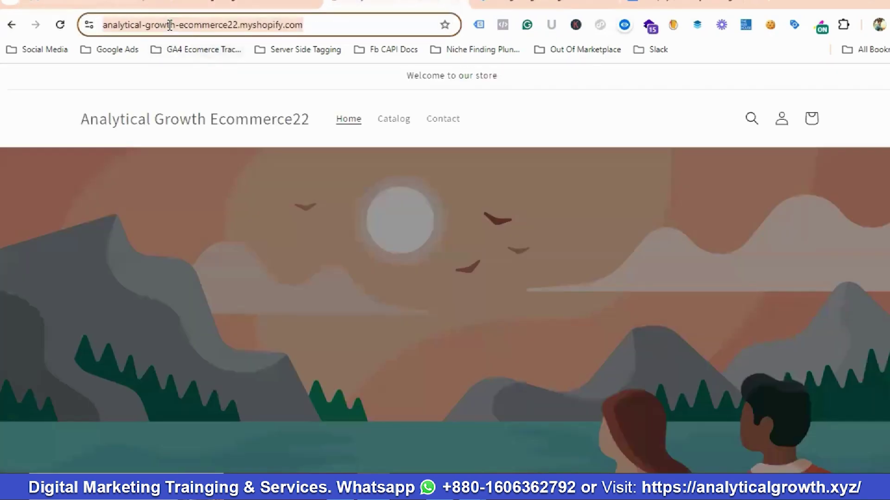
{"action": "right_click", "coordinate": [168, 25]}
{"action": "left_click", "coordinate": [215, 158]}
{"action": "left_click", "coordinate": [251, 4]}
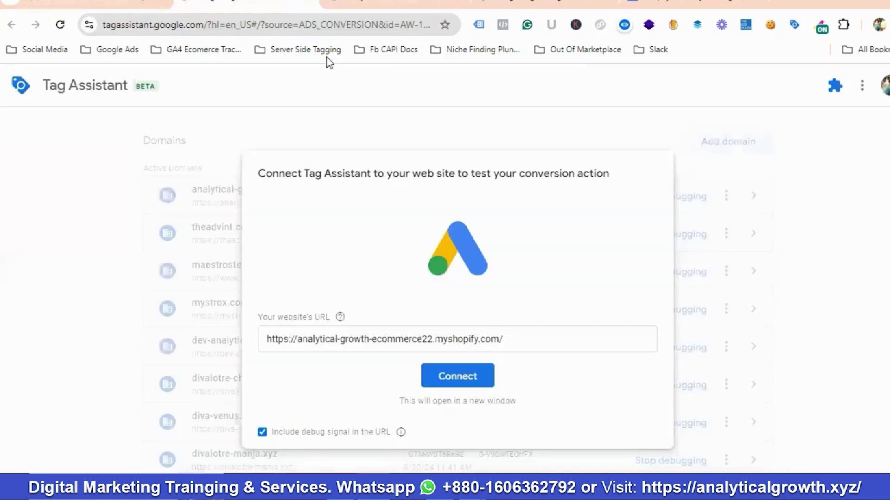
{"action": "left_click", "coordinate": [454, 363]}
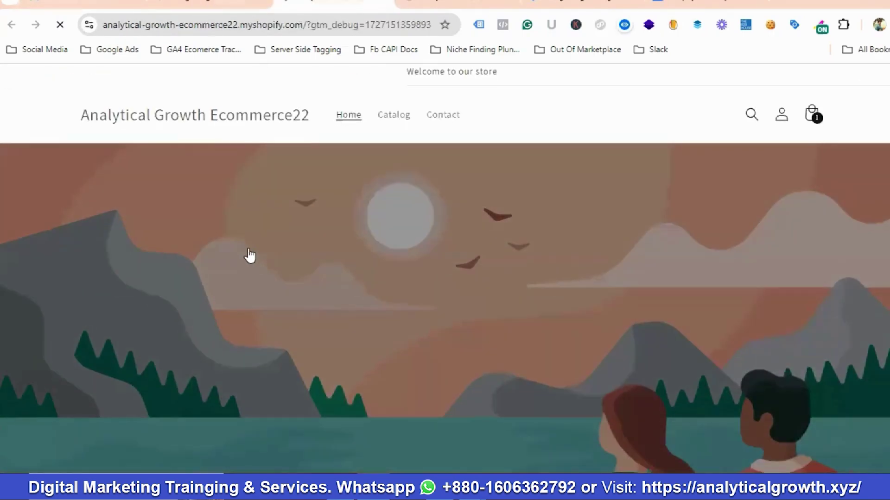
Step: Add one Bangladeshi T Shirt to the cart in the connected store and proceed to checkout
{"action": "scroll", "coordinate": [250, 257], "scroll_direction": "down", "scroll_amount": 2}
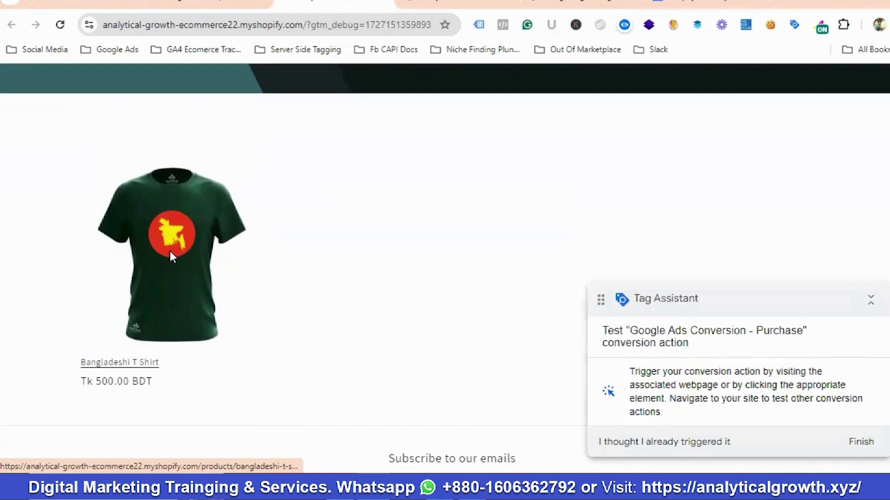
{"action": "left_click", "coordinate": [170, 252]}
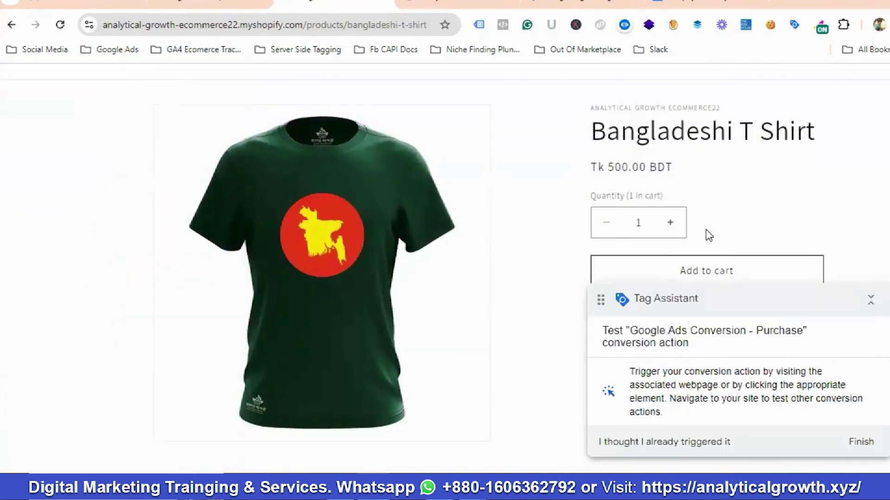
{"action": "scroll", "coordinate": [705, 229], "scroll_direction": "down", "scroll_amount": 2}
{"action": "left_click", "coordinate": [699, 183]}
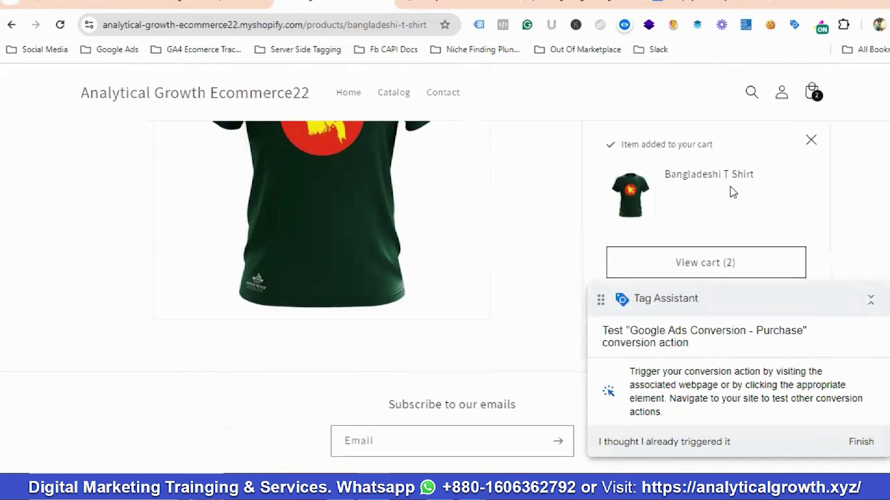
{"action": "scroll", "coordinate": [726, 201], "scroll_direction": "down", "scroll_amount": 2}
{"action": "left_click", "coordinate": [705, 207]}
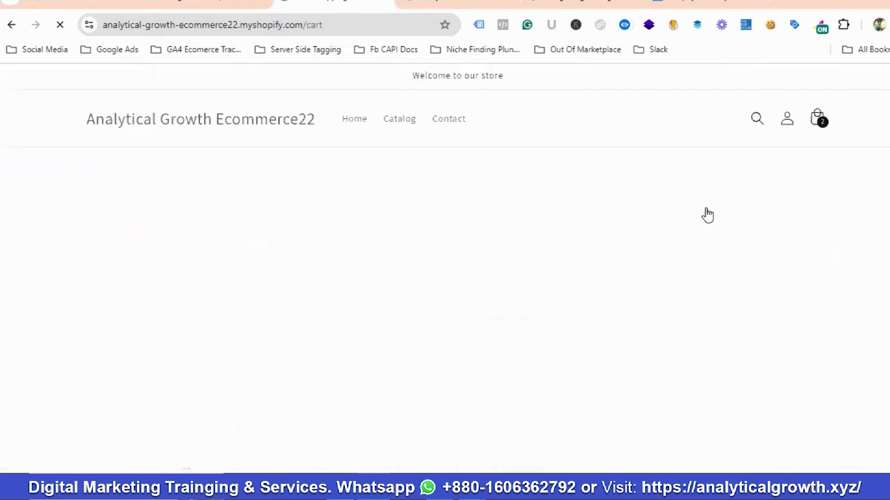
{"action": "scroll", "coordinate": [677, 194], "scroll_direction": "down", "scroll_amount": 6}
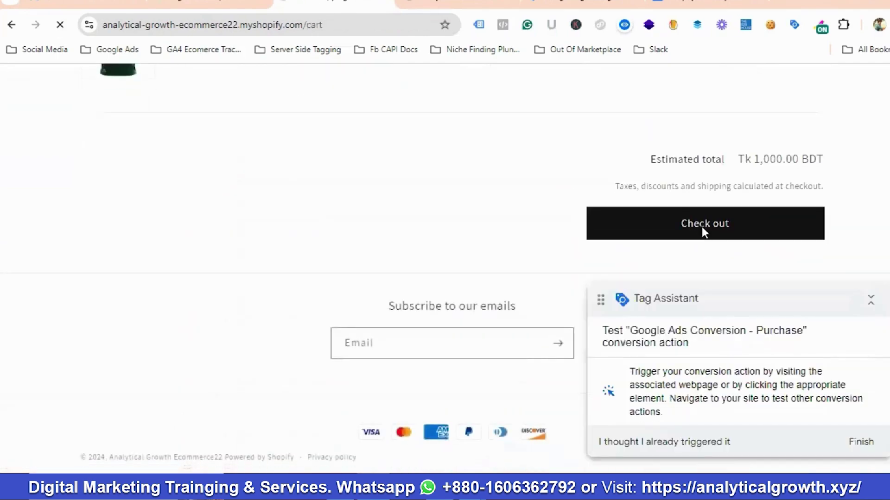
{"action": "left_click", "coordinate": [701, 226]}
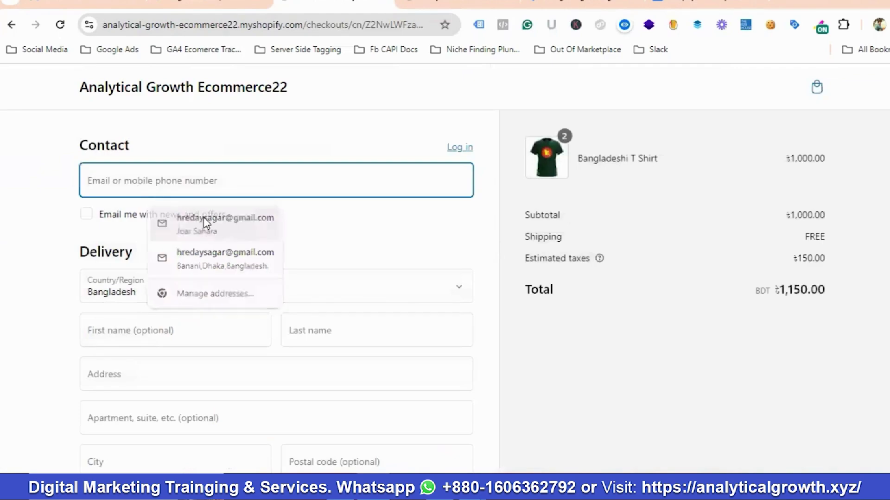
Step: Fill in the checkout's contact e-mail and delivery details from the first saved address
{"action": "left_click", "coordinate": [133, 177]}
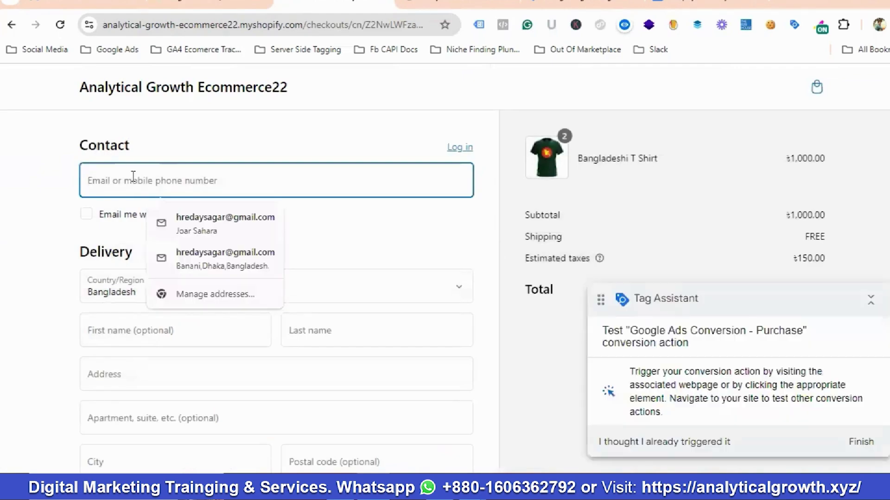
{"action": "left_click", "coordinate": [222, 228]}
{"action": "scroll", "coordinate": [218, 221], "scroll_direction": "down", "scroll_amount": 10}
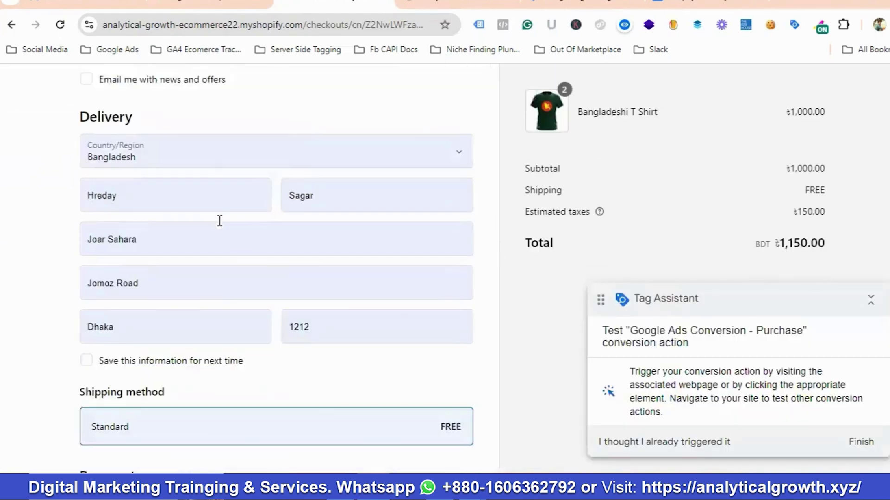
Step: Enter the test card number, expiration date and security code, and pay for the order
{"action": "scroll", "coordinate": [205, 212], "scroll_direction": "down", "scroll_amount": 1}
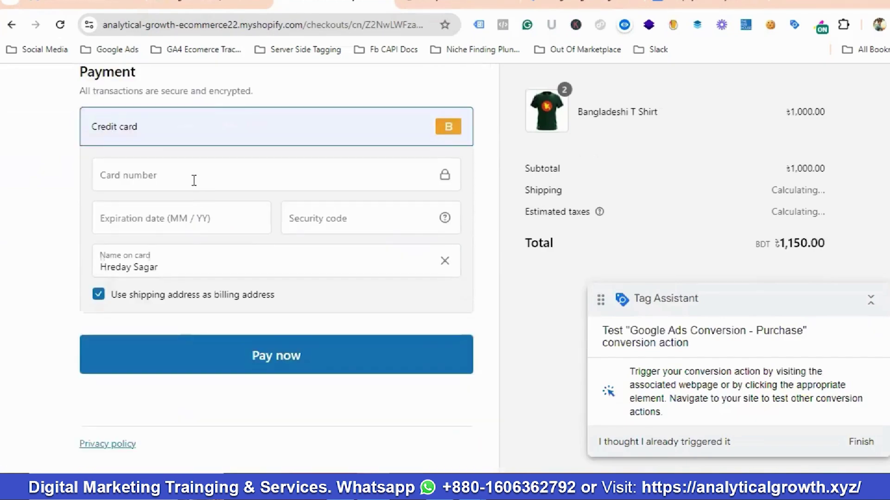
{"action": "left_click", "coordinate": [193, 181]}
{"action": "type", "text": "1"}
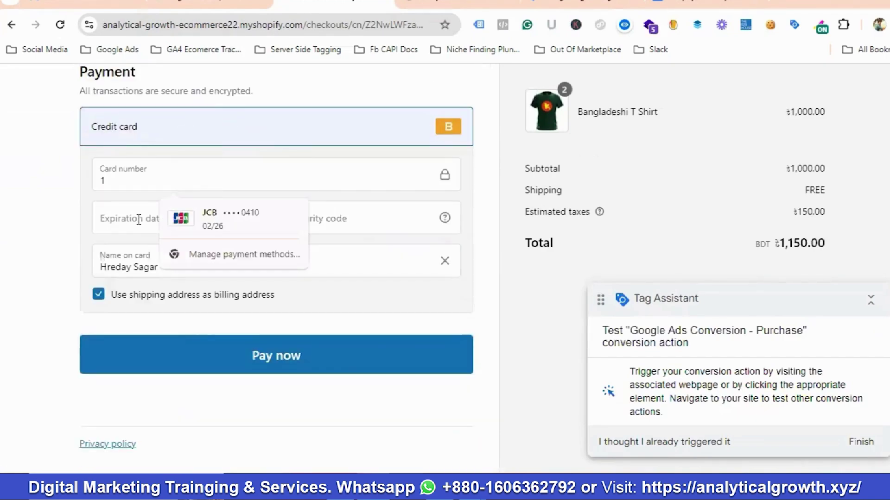
{"action": "left_click", "coordinate": [138, 219]}
{"action": "type", "text": "02 / 27"}
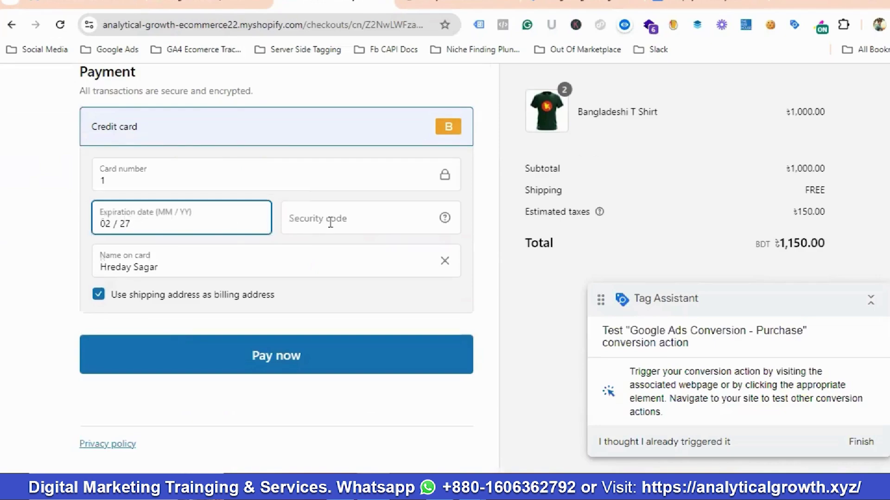
{"action": "left_click", "coordinate": [330, 223]}
{"action": "type", "text": "121"}
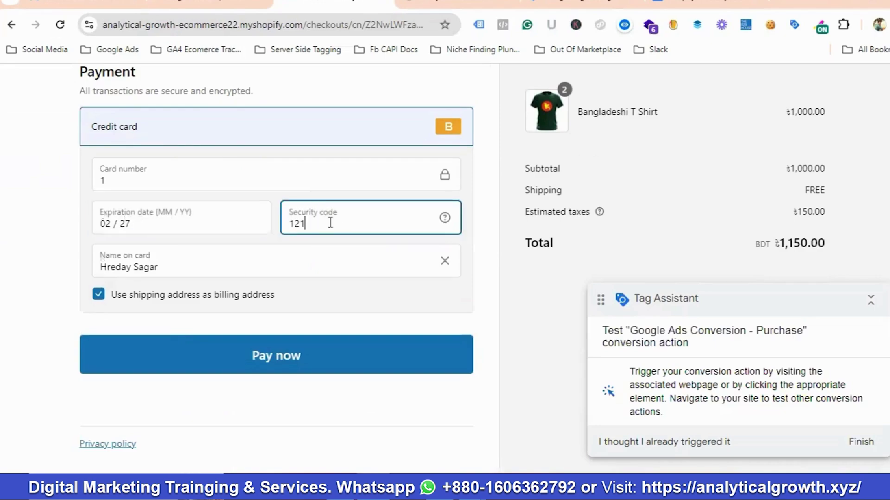
{"action": "left_click", "coordinate": [285, 354]}
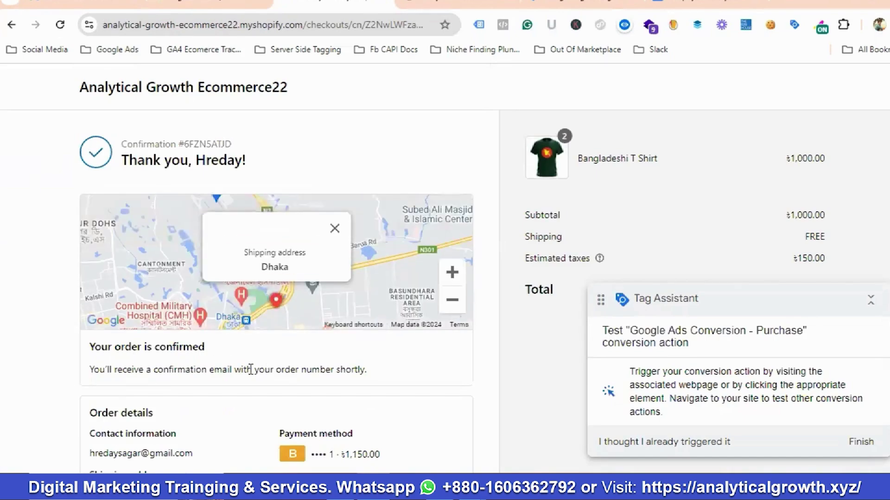
Step: Return to Tag Assistant, continue past the connection dialog and review the summary of the tags and hits sent
{"action": "left_click", "coordinate": [218, 1]}
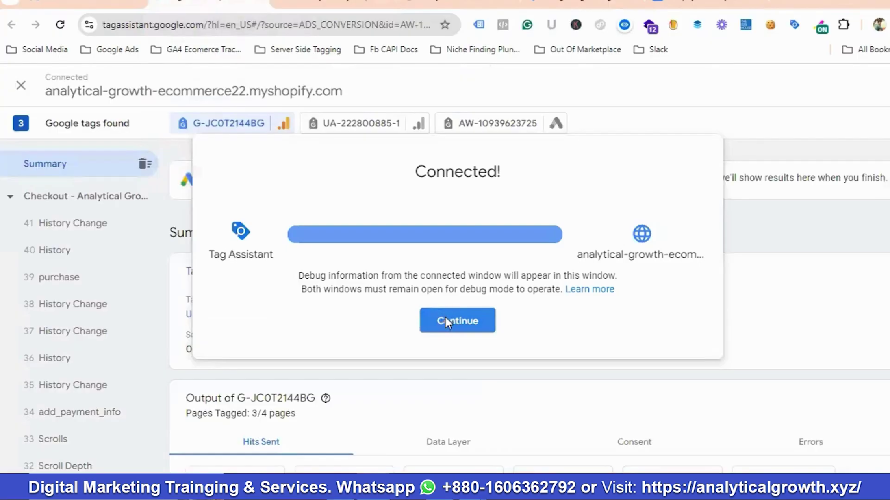
{"action": "left_click", "coordinate": [445, 320]}
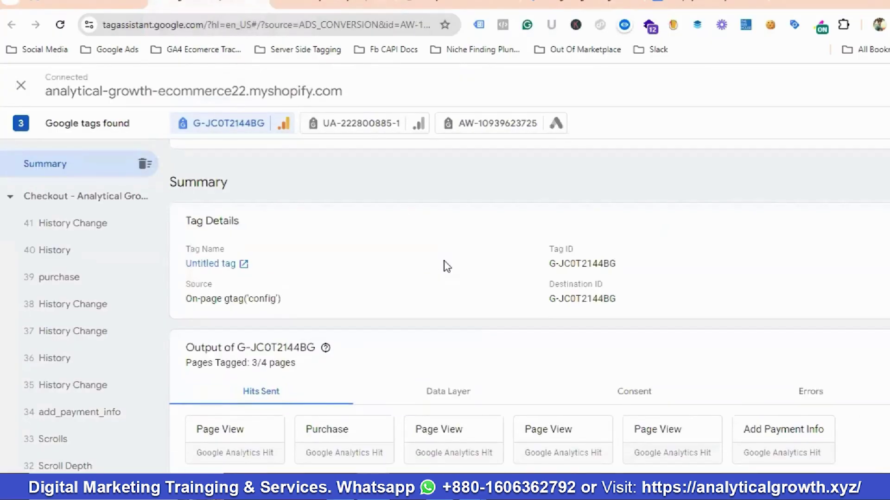
{"action": "scroll", "coordinate": [447, 266], "scroll_direction": "down", "scroll_amount": 3}
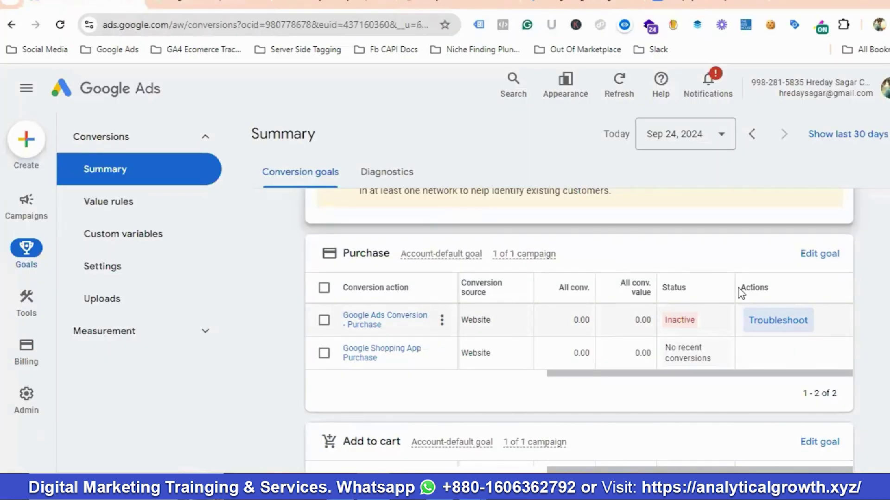
Step: Review the purchase data layer script in the Shopify Data Layer Using Customer Event document in Google Docs
{"action": "left_click", "coordinate": [704, 3]}
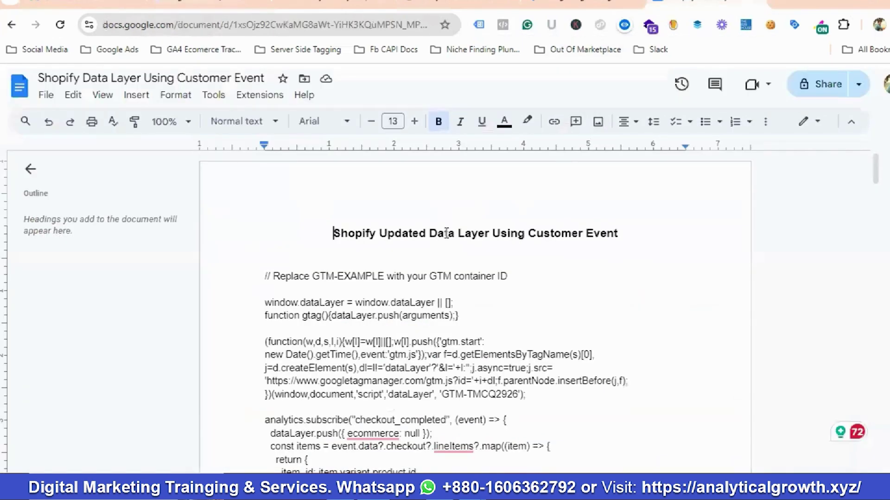
{"action": "scroll", "coordinate": [393, 250], "scroll_direction": "down", "scroll_amount": 10}
{"action": "scroll", "coordinate": [392, 250], "scroll_direction": "up", "scroll_amount": 15}
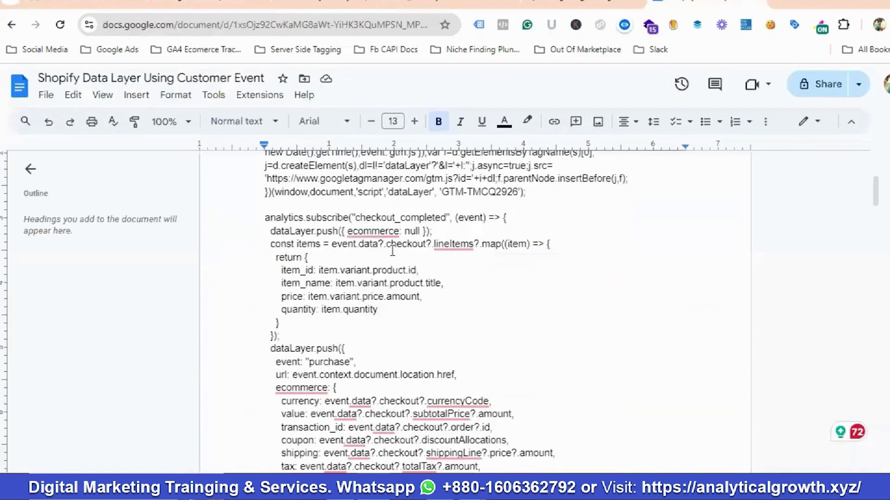
{"action": "scroll", "coordinate": [392, 250], "scroll_direction": "down", "scroll_amount": 3}
{"action": "scroll", "coordinate": [393, 250], "scroll_direction": "up", "scroll_amount": 3}
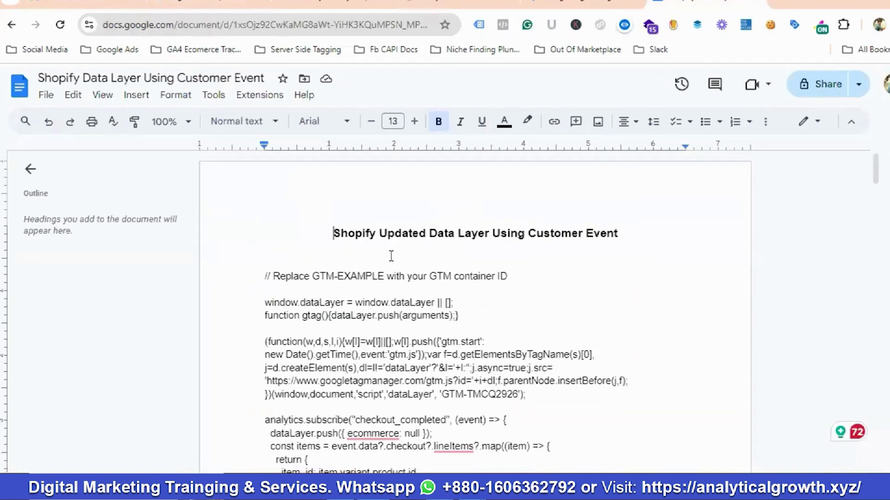
{"action": "scroll", "coordinate": [391, 256], "scroll_direction": "down", "scroll_amount": 20}
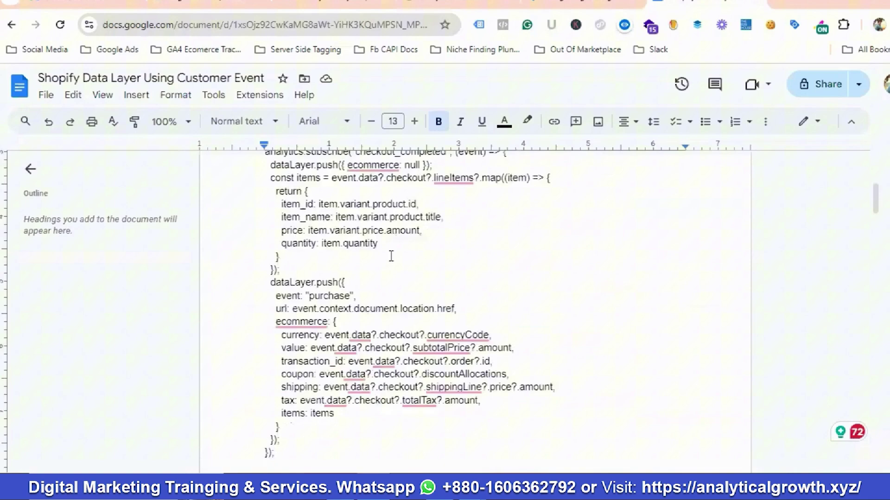
Step: Switch to Google Ads and open the status details of the Google Ads Conversion - Purchase action
{"action": "left_click", "coordinate": [102, 3]}
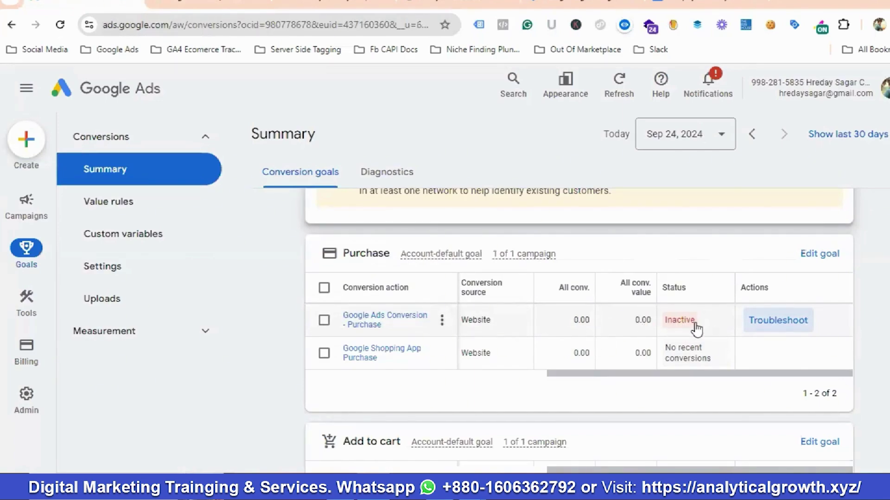
{"action": "left_click", "coordinate": [678, 325]}
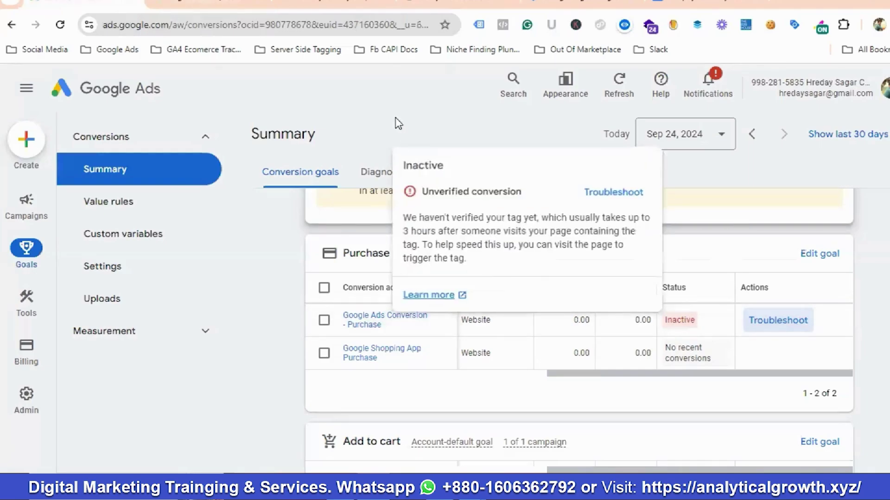